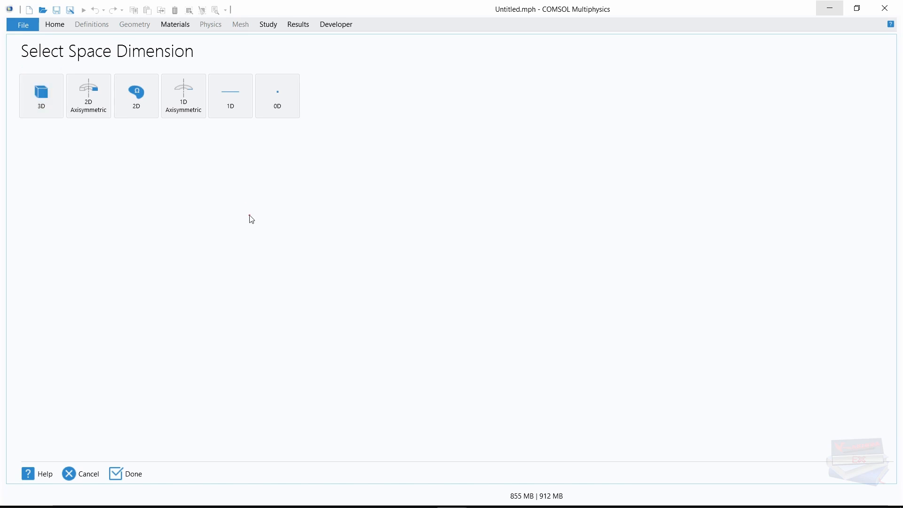
Set up a 0D model and add the Reaction Engineering (re) interface from Chemical Species Transport.
left_click(276, 107)
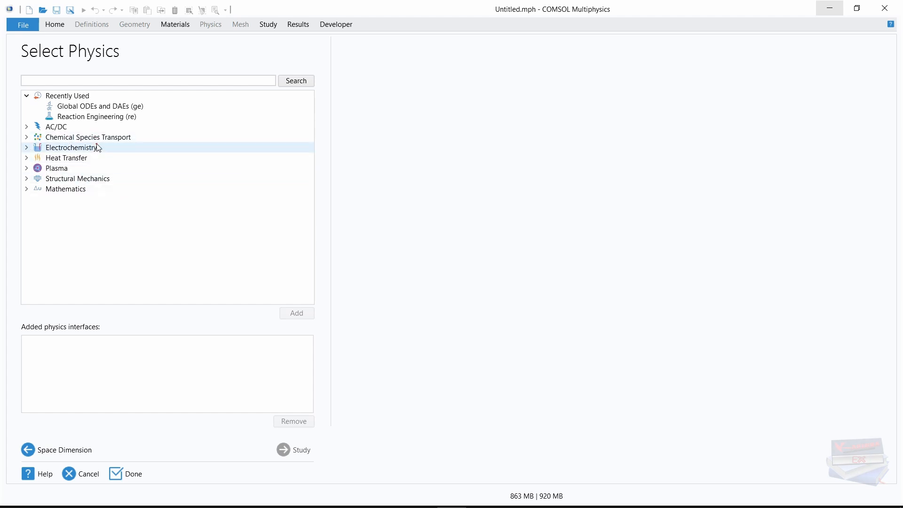
left_click(26, 137)
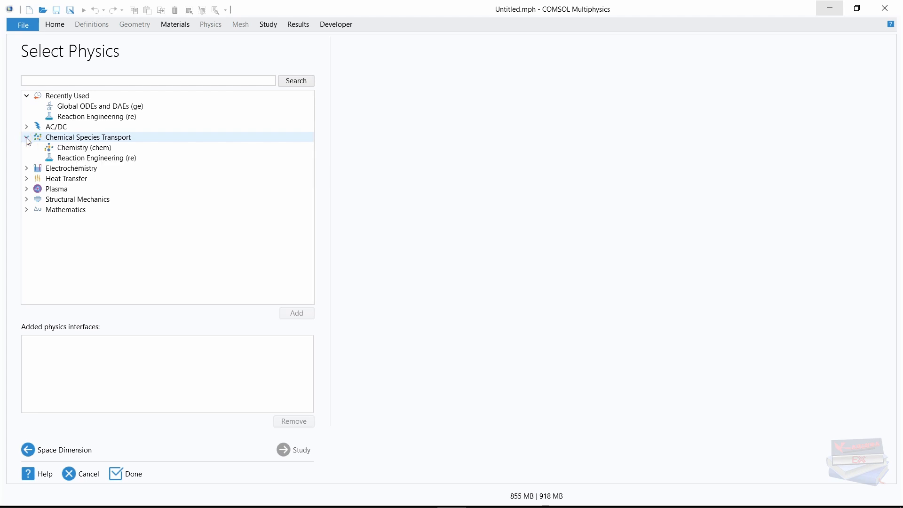
left_click(79, 159)
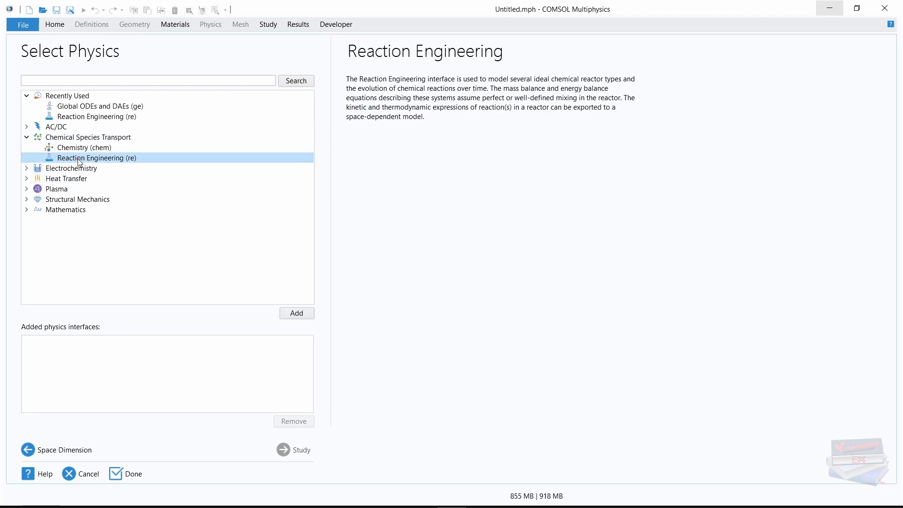
left_click(294, 316)
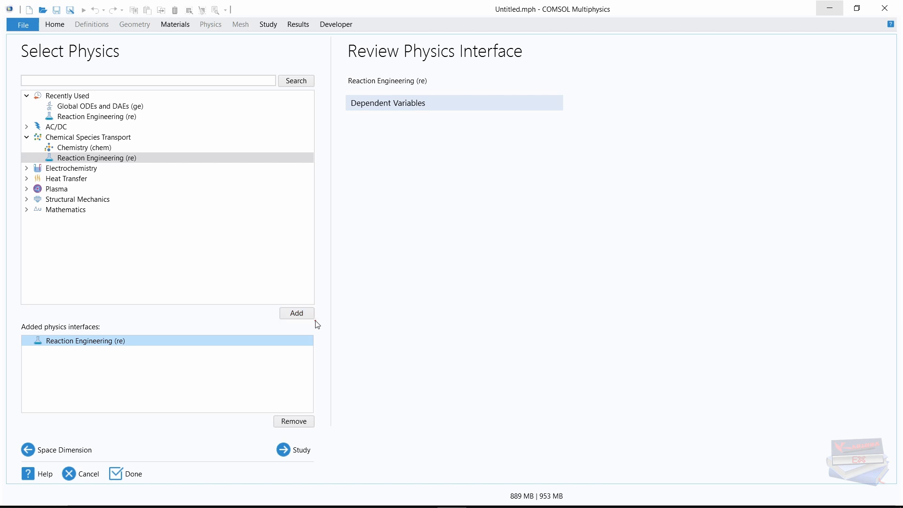
Add a Time Dependent study and finish the model setup.
left_click(285, 450)
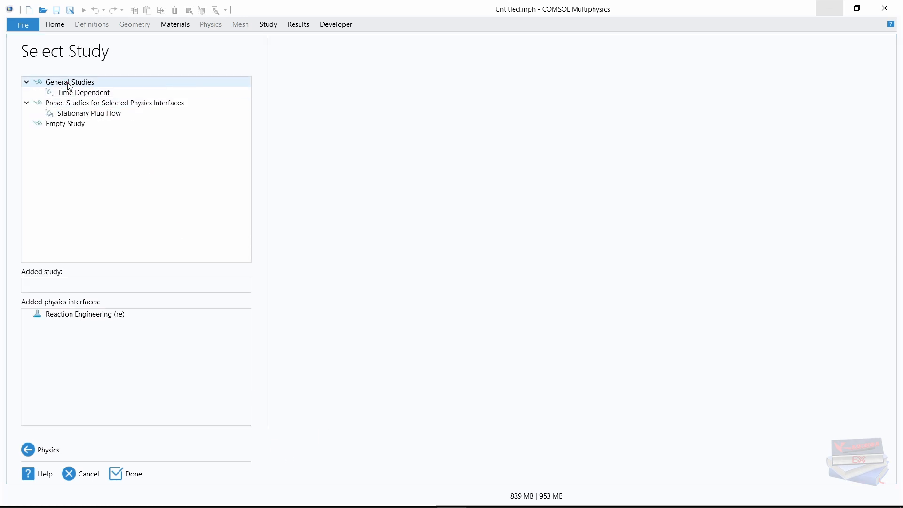
left_click(69, 96)
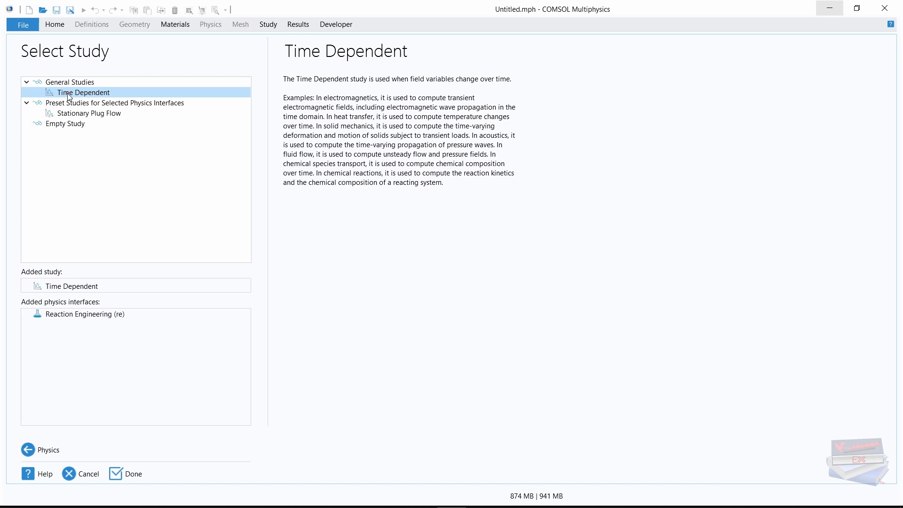
left_click(126, 474)
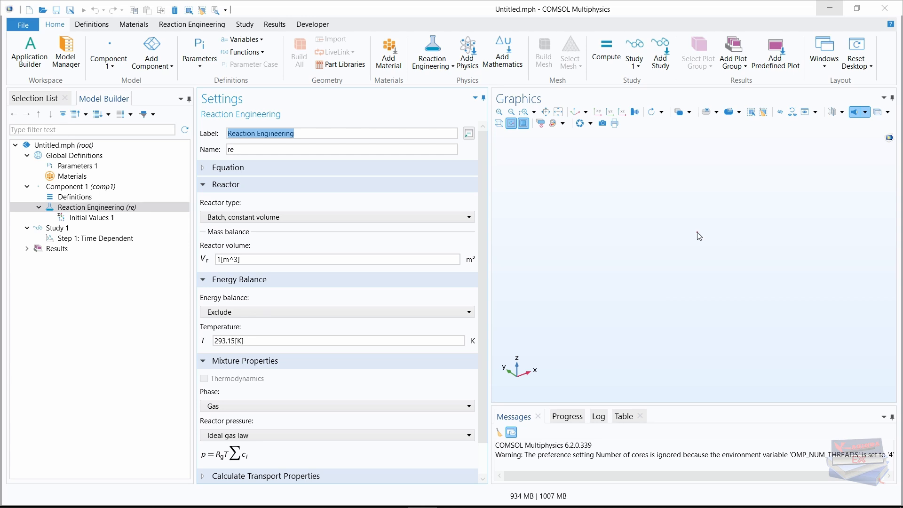
Open the file dialog for loading parameters into Parameters 1 under Global Definitions.
left_click(65, 156)
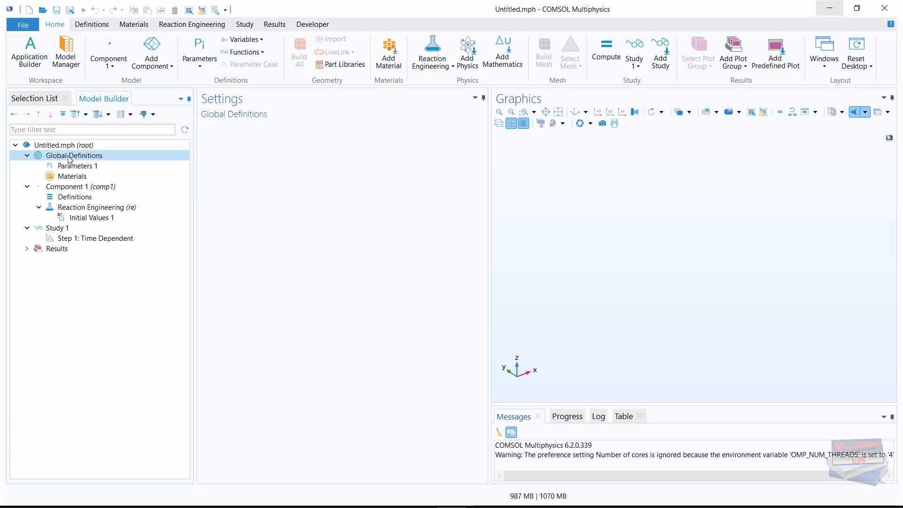
left_click(71, 166)
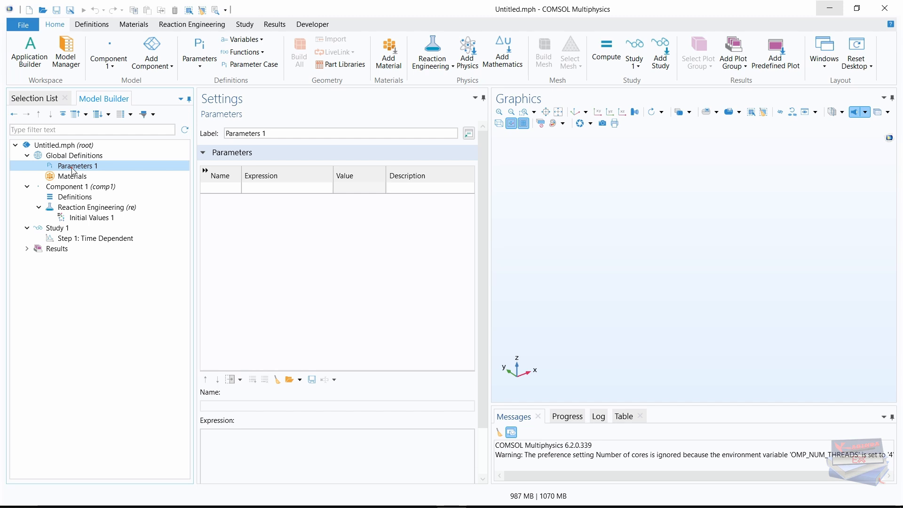
left_click(300, 381)
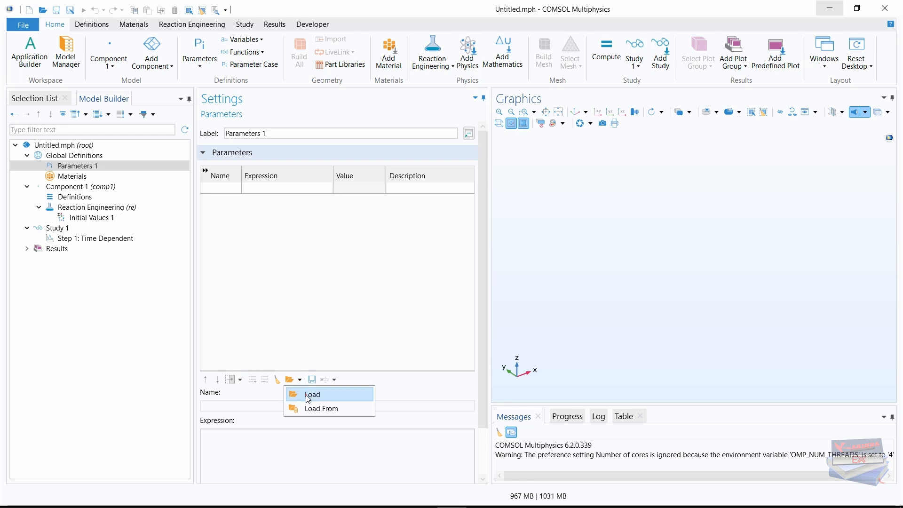
left_click(303, 355)
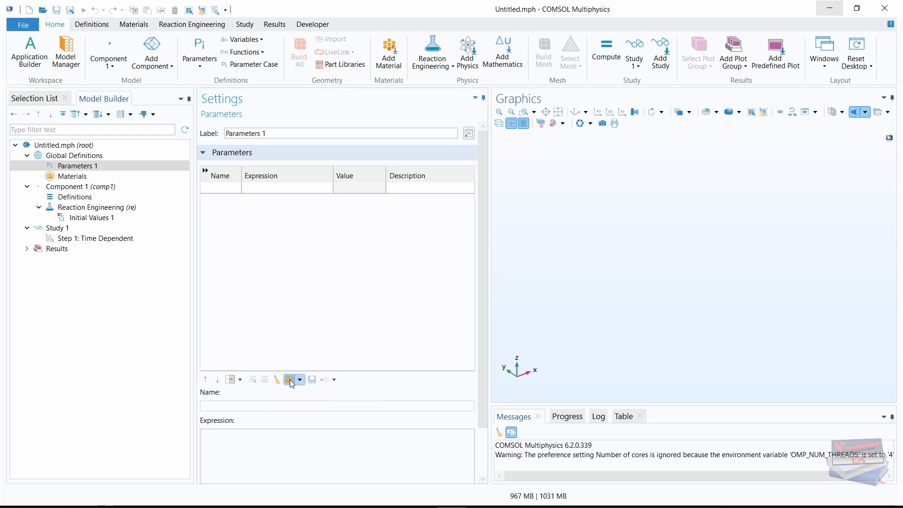
left_click(290, 380)
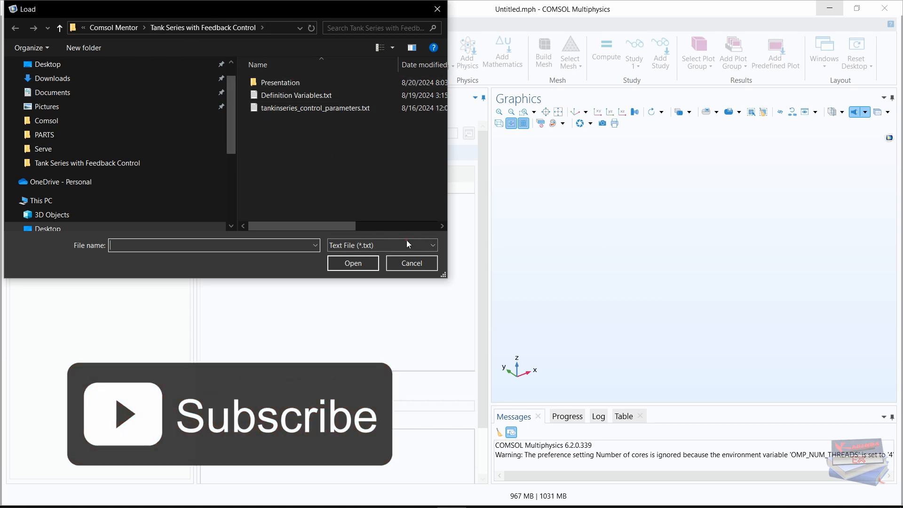
left_click(426, 245)
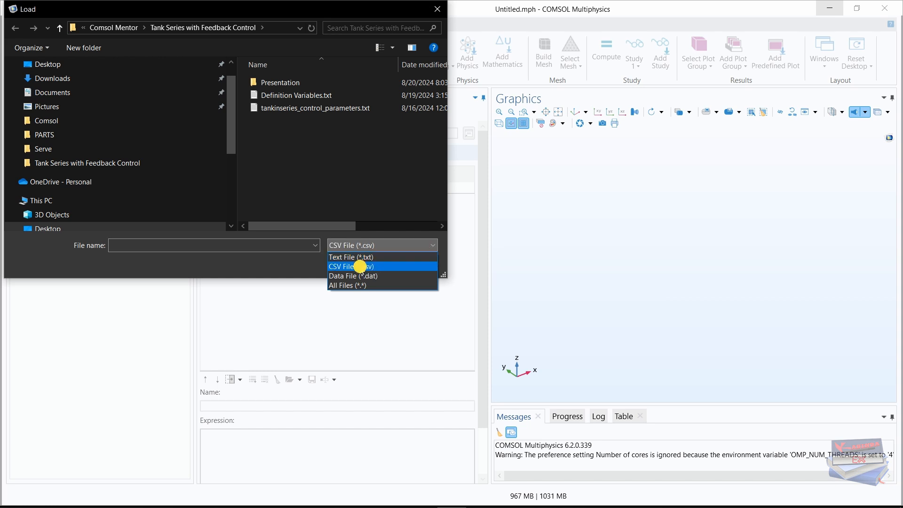
left_click(365, 266)
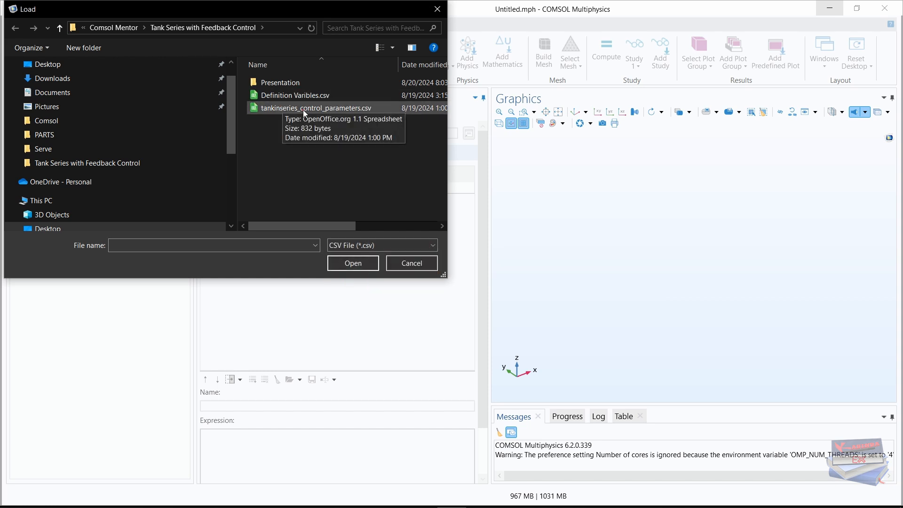
left_click(427, 245)
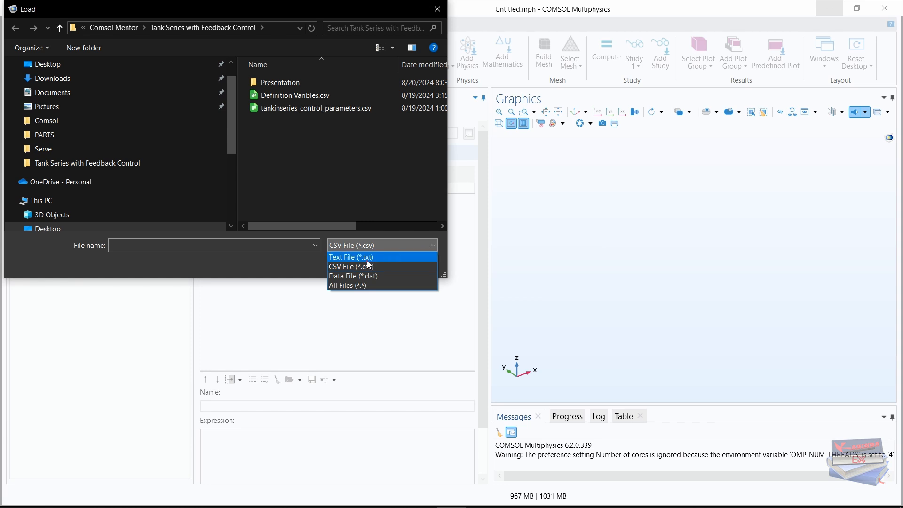
left_click(353, 257)
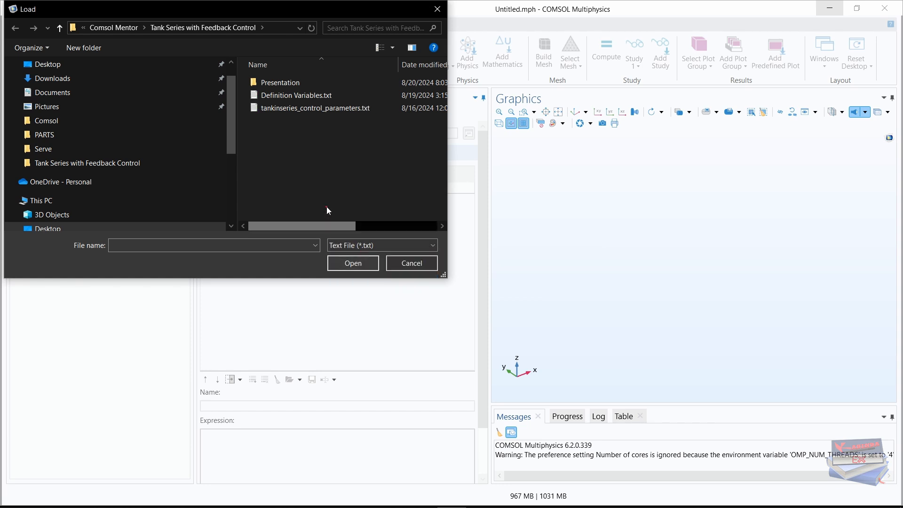
Load the parameter list from tankinseries_control_parameters.txt.
left_click(278, 108)
left_click(344, 266)
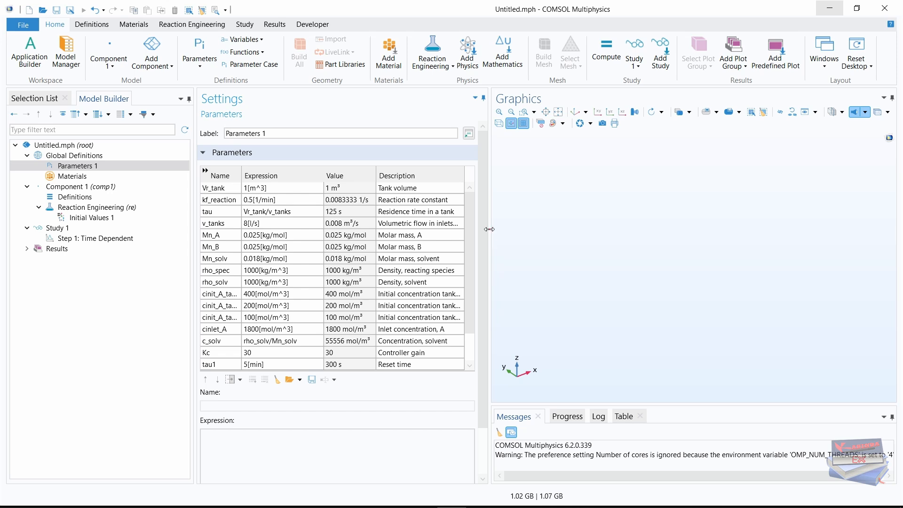
Widen the Settings window and adjust the parameter table's columns so the full names and descriptions can be read.
left_click_drag(489, 228, 573, 228)
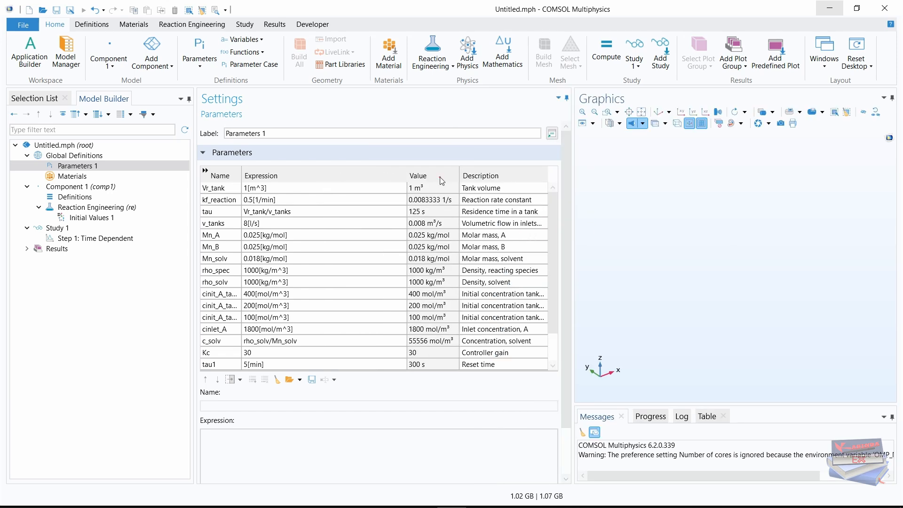
left_click_drag(400, 181, 354, 180)
left_click_drag(241, 177, 261, 178)
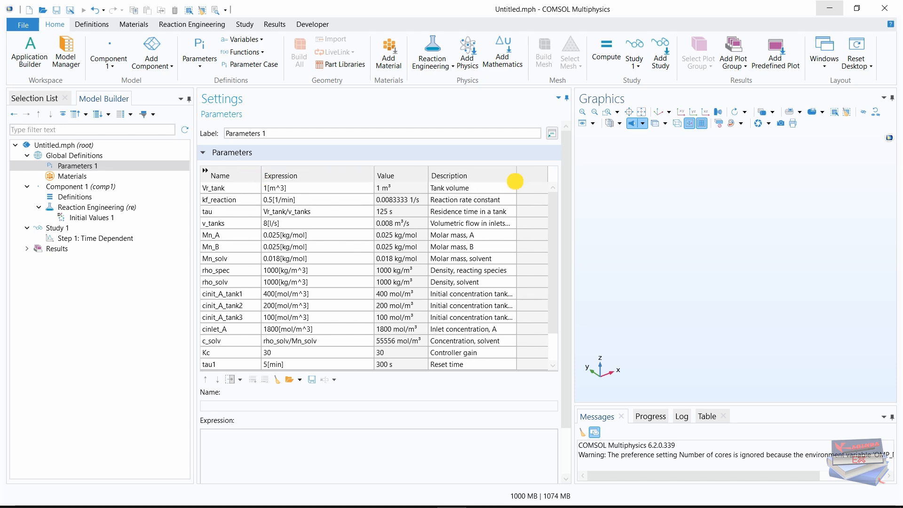
left_click_drag(515, 179, 531, 177)
left_click_drag(431, 170, 450, 171)
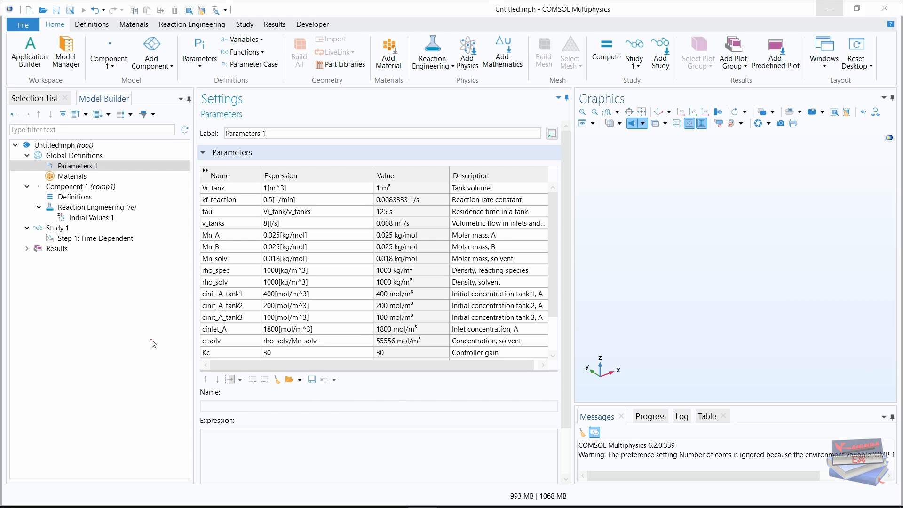
Change the name of the Reaction Engineering interface to tank1.
left_click(73, 207)
left_click(228, 149)
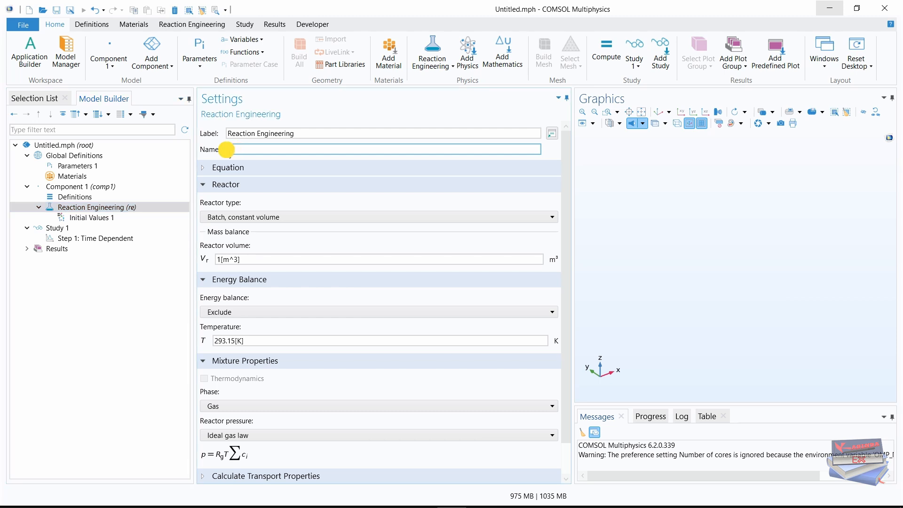
type("tank1")
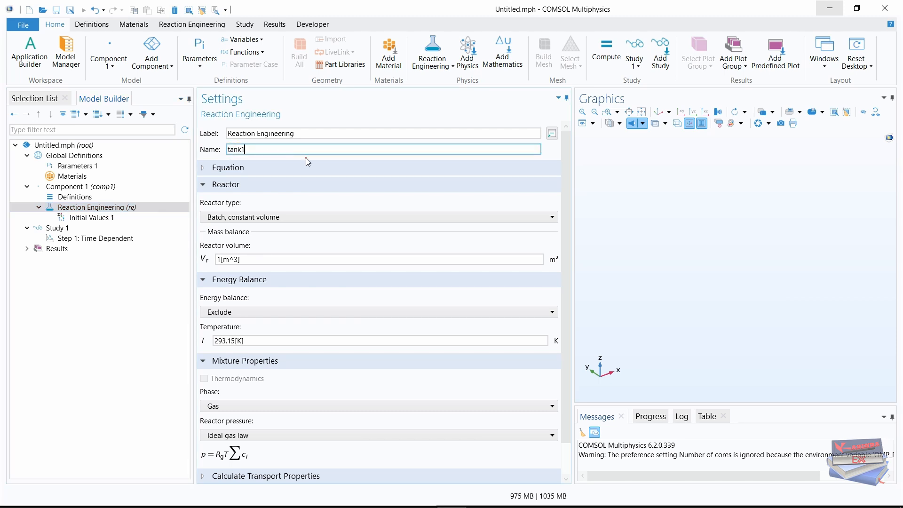
key("Return")
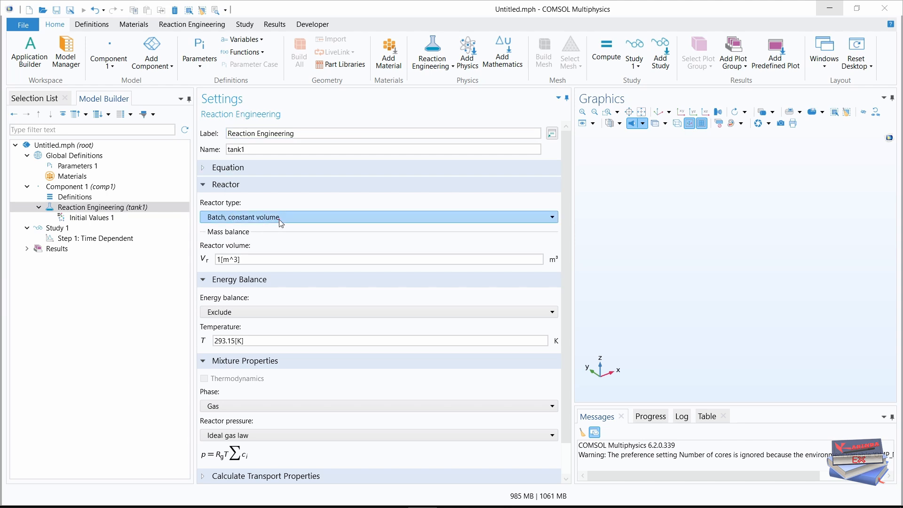
Set tank1's reactor type to CSTR, constant volume and its mixture phase to Liquid.
left_click(301, 222)
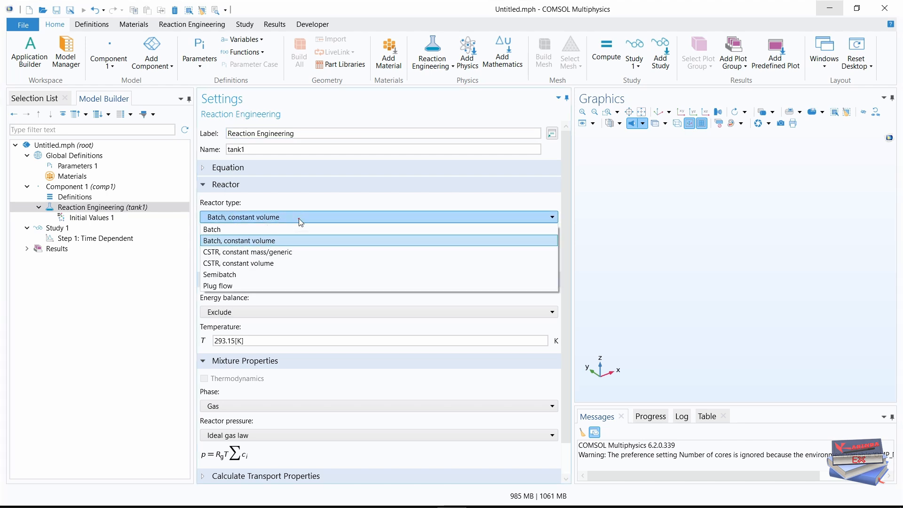
left_click(227, 263)
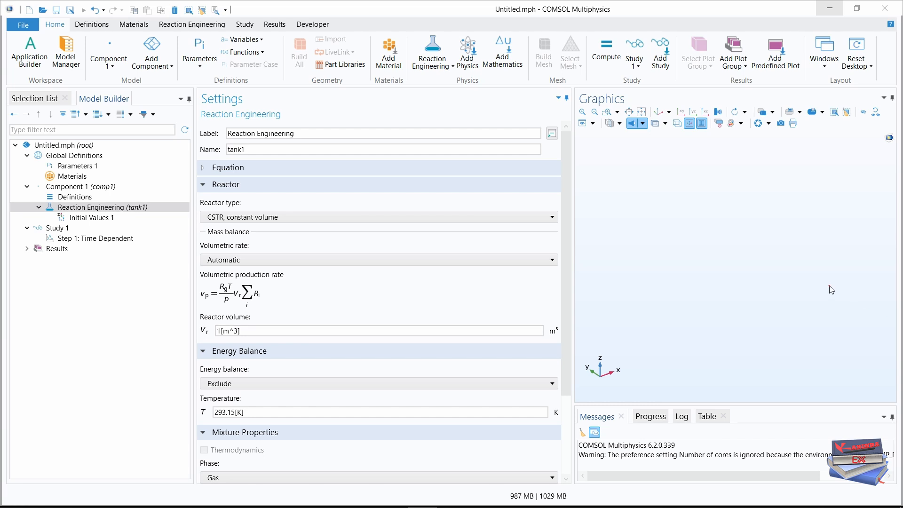
left_click_drag(564, 233, 557, 326)
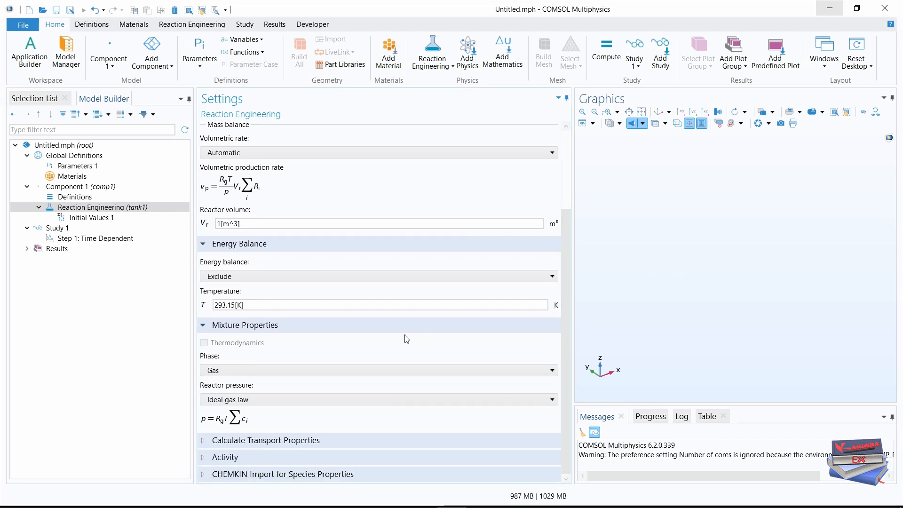
left_click(254, 371)
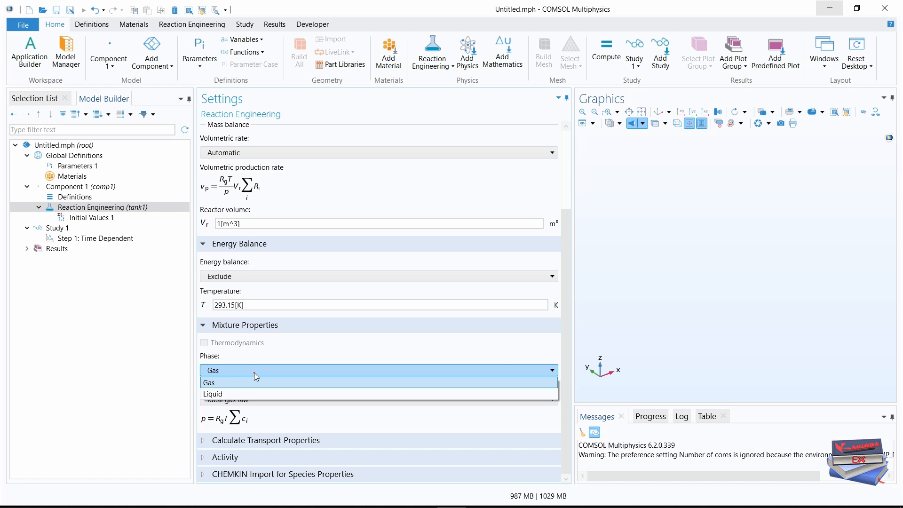
left_click(224, 395)
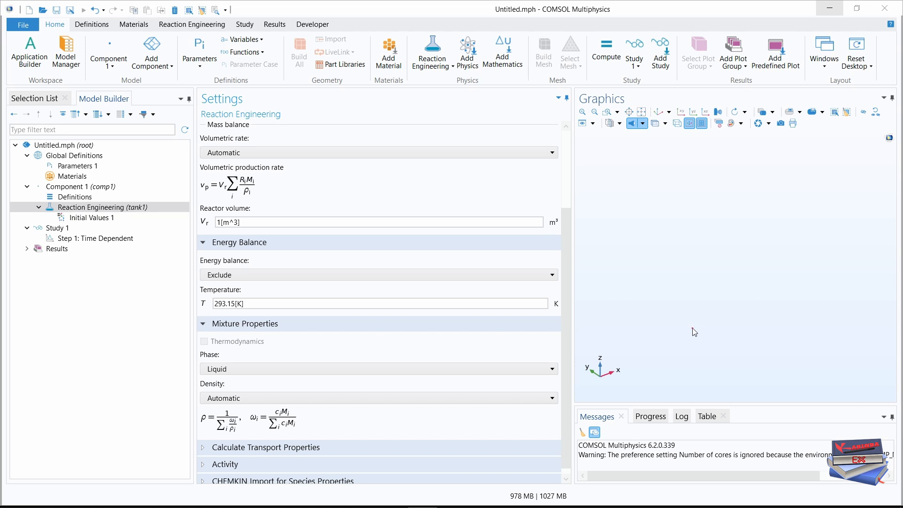
Set tank1's reactor volume to the parameter Vr_tank.
left_click_drag(568, 276, 569, 207)
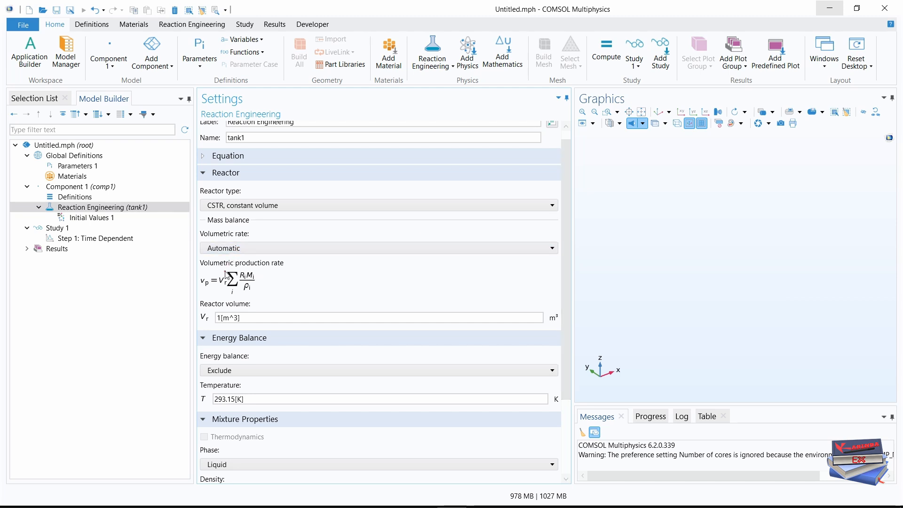
left_click(227, 317)
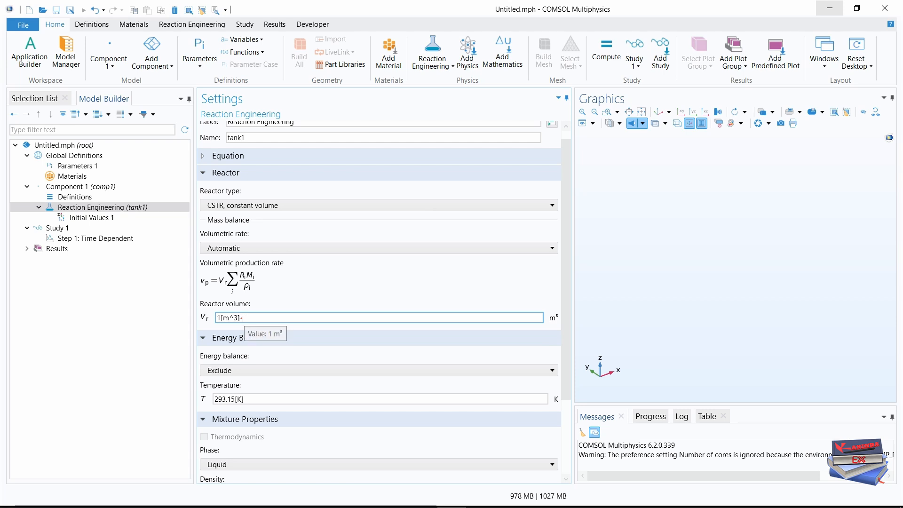
left_click_drag(241, 318, 215, 318)
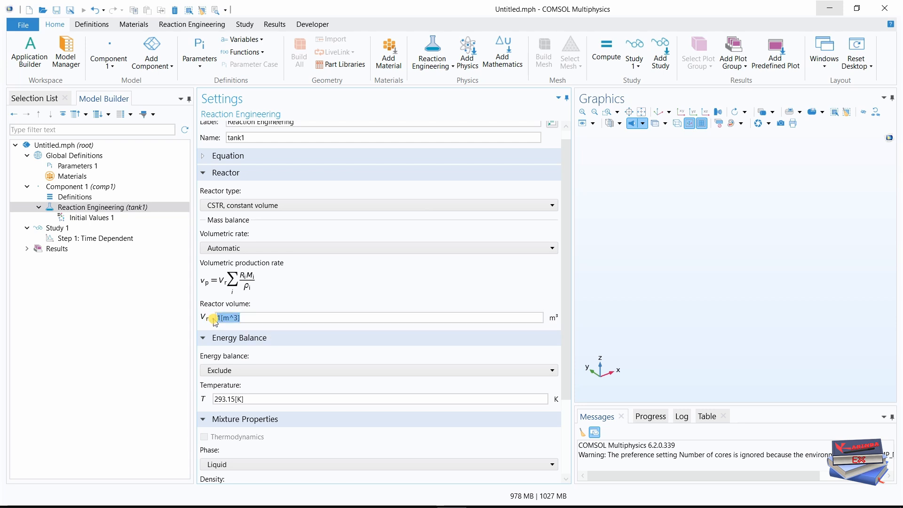
type("Vr_tank")
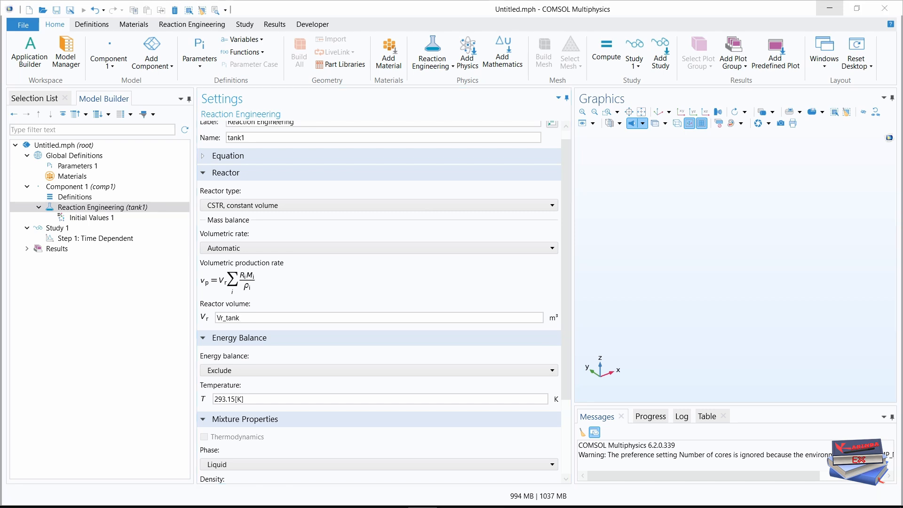
Check the tank volume entry in Parameters 1 and return to the tank1 Reaction Engineering settings.
left_click(70, 166)
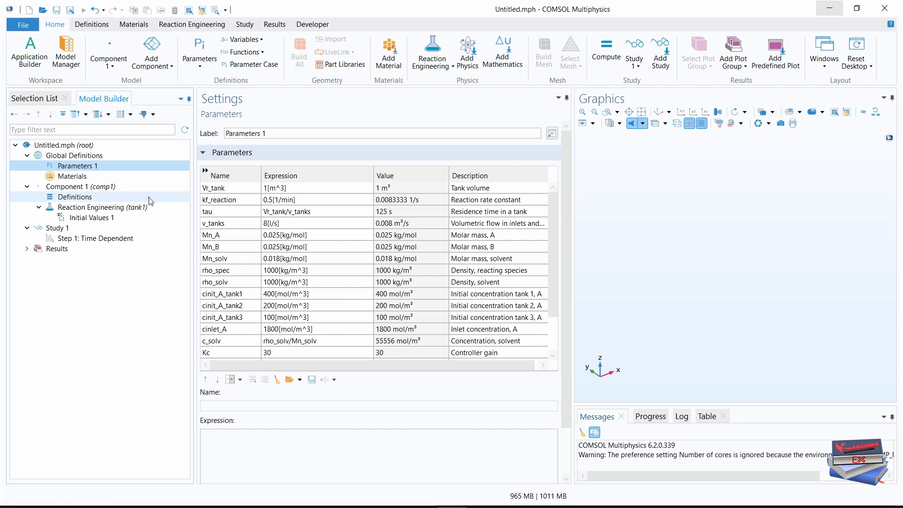
left_click(73, 207)
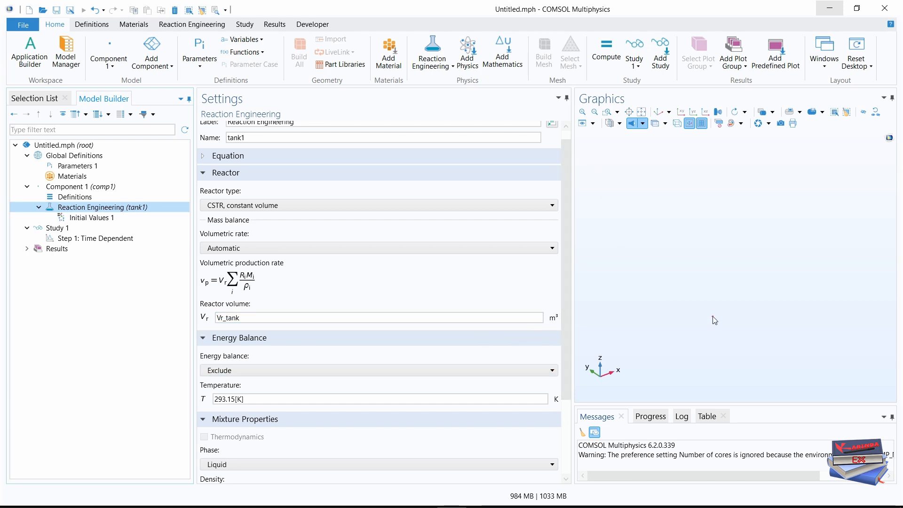
key("alt+Tab")
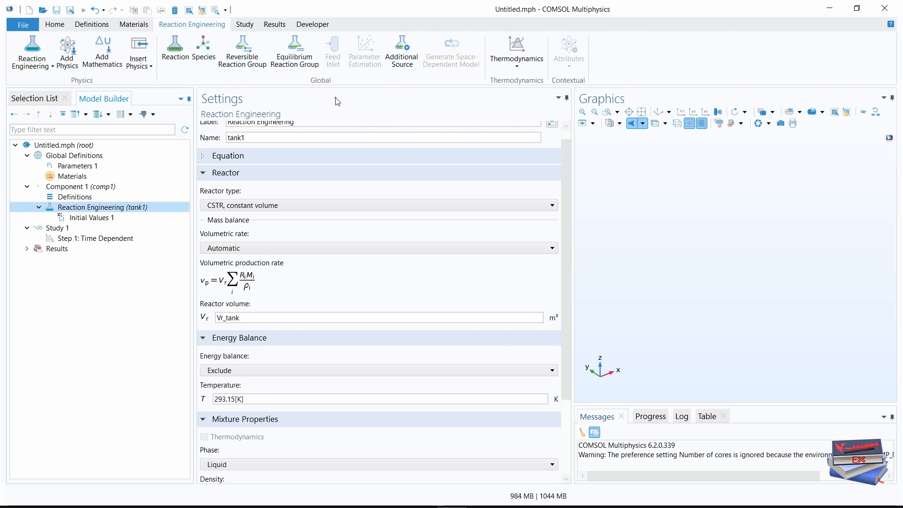
Add a reaction with the formula A=>B to the tank1 Reaction Engineering interface and apply it.
left_click(175, 58)
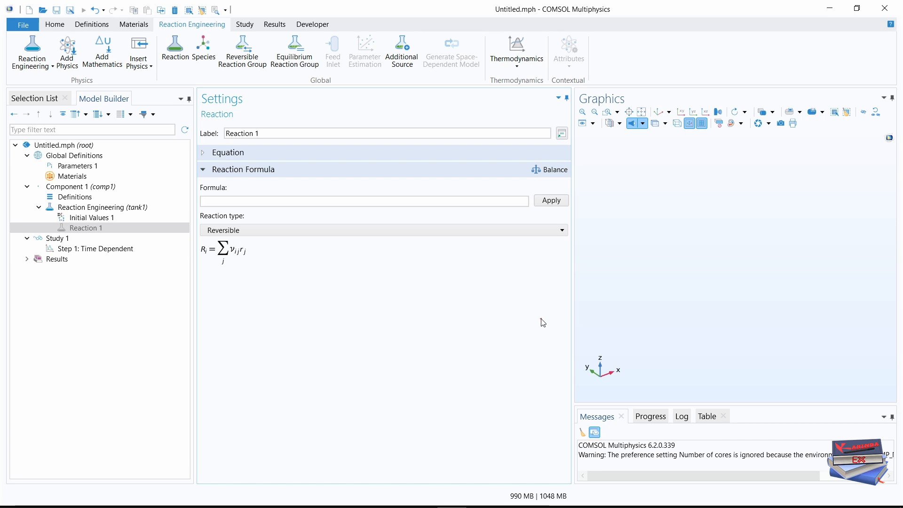
left_click(225, 201)
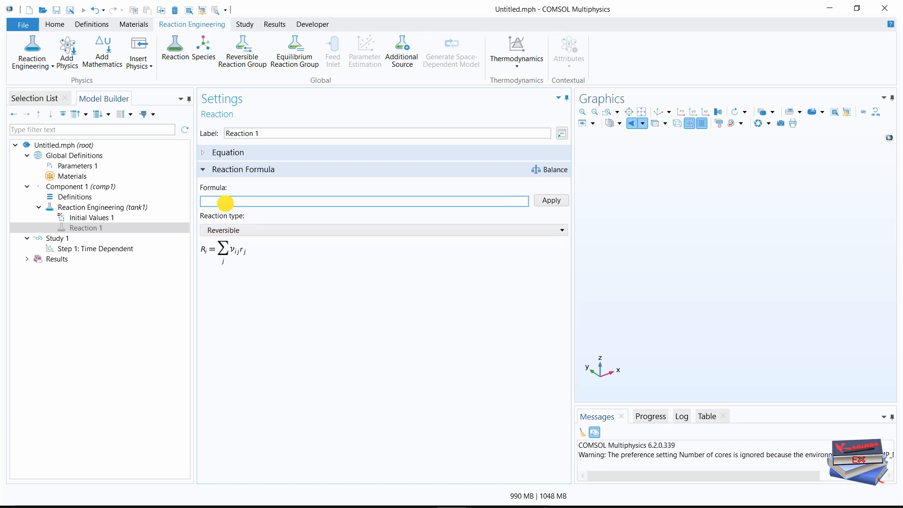
type("A=>B")
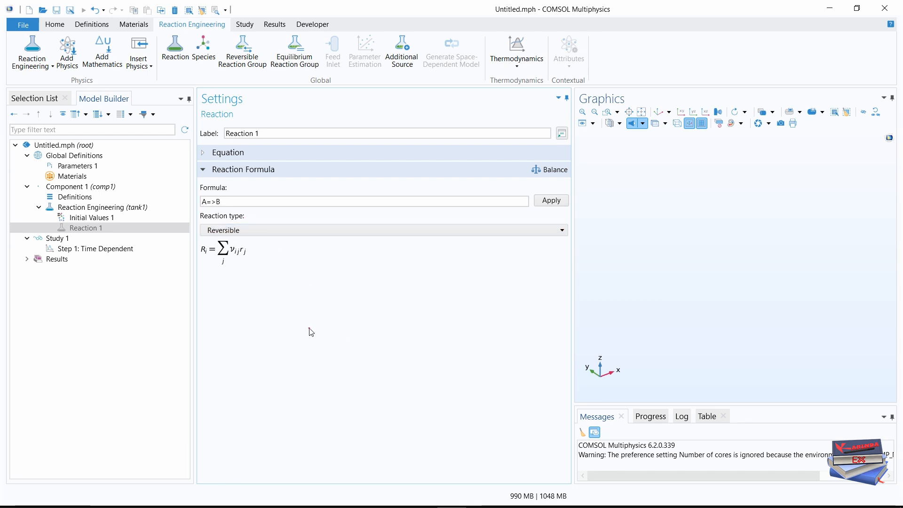
left_click(549, 201)
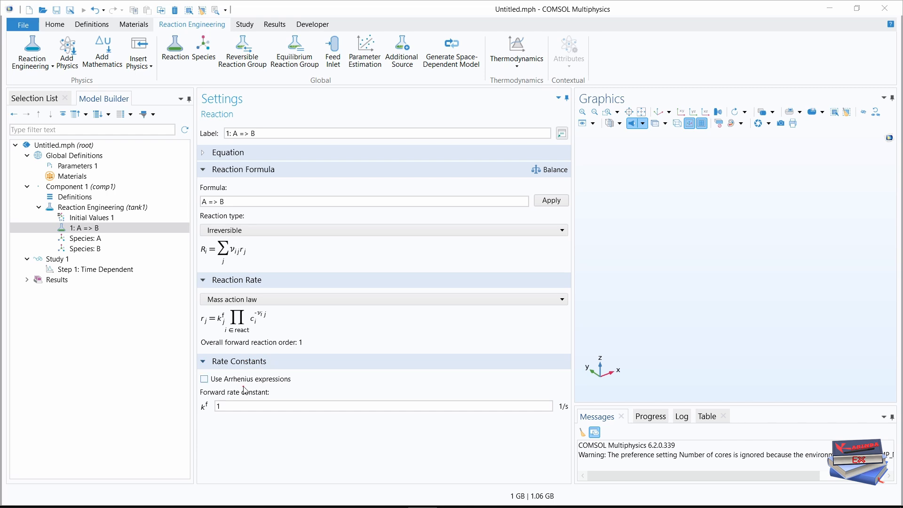
Set the forward rate constant of reaction A => B to kf_reaction and check that parameter's entry in Parameters 1.
left_click(216, 406)
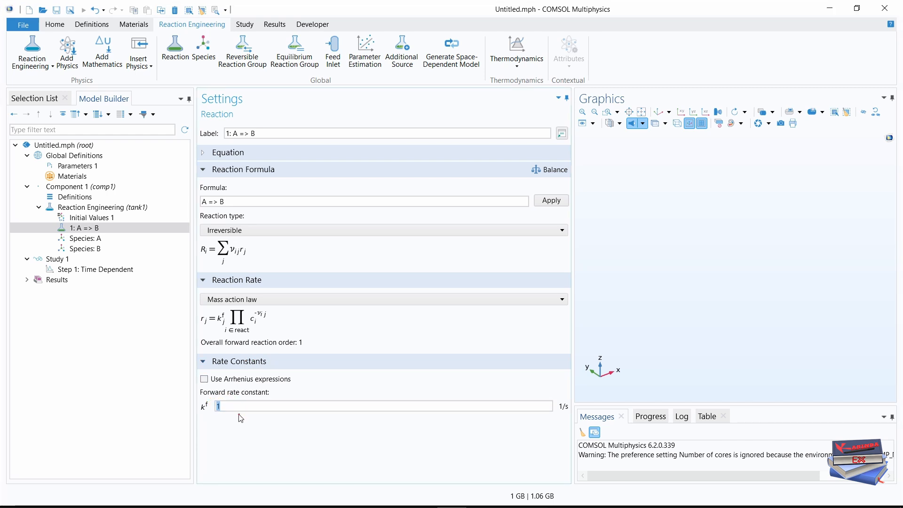
type("kf_reaction")
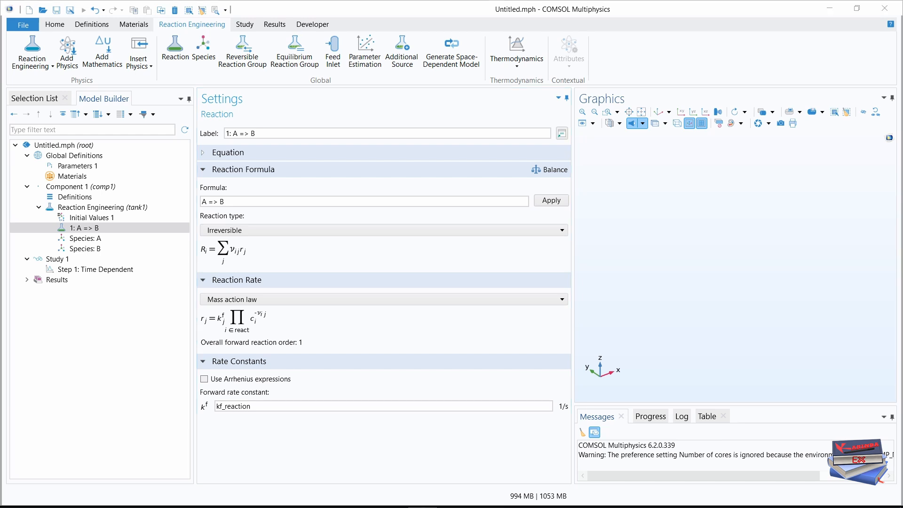
left_click(77, 167)
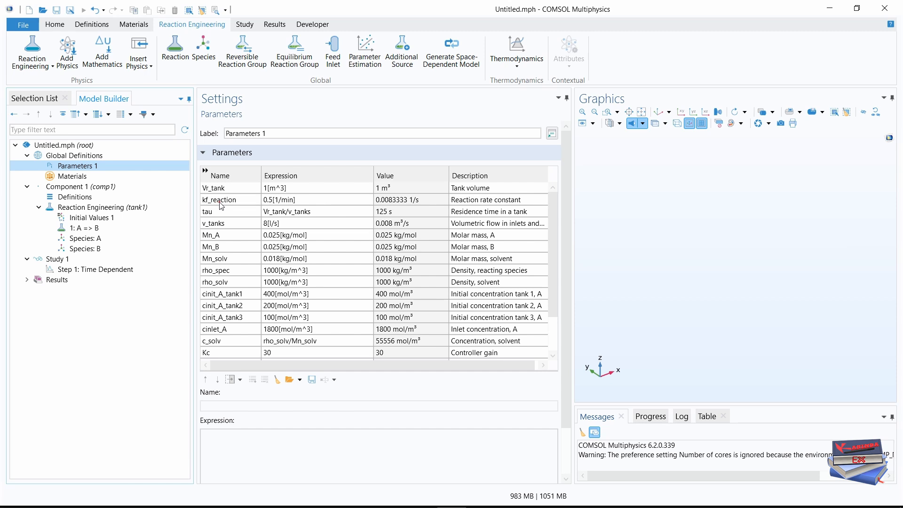
left_click(93, 228)
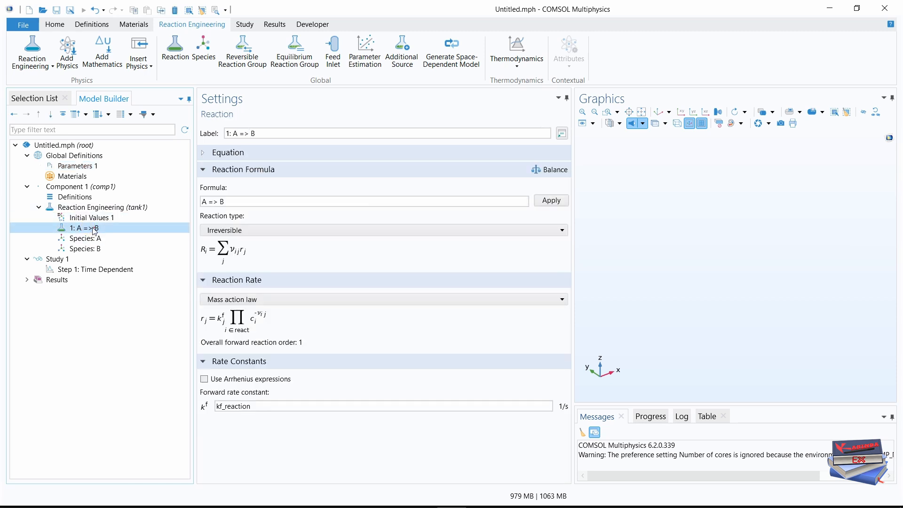
left_click(423, 507)
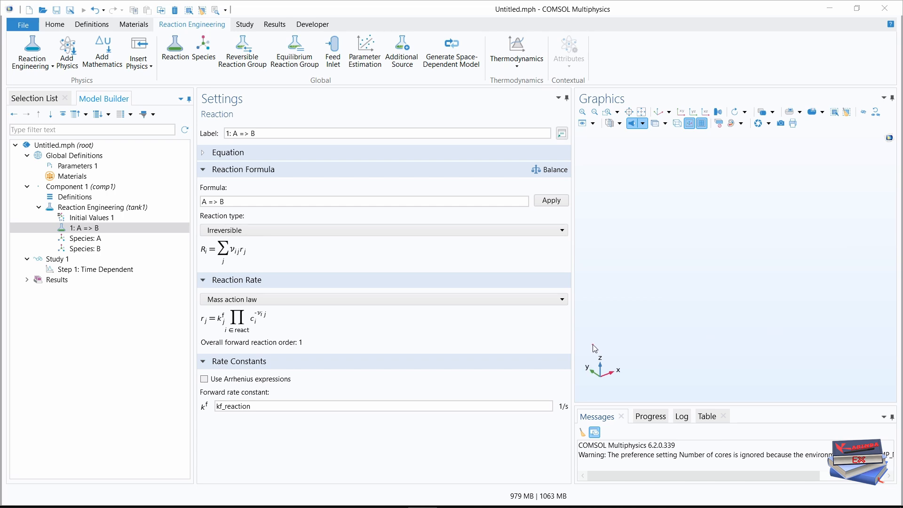
Set the molar mass of species A to the parameter Mn_A.
left_click(85, 239)
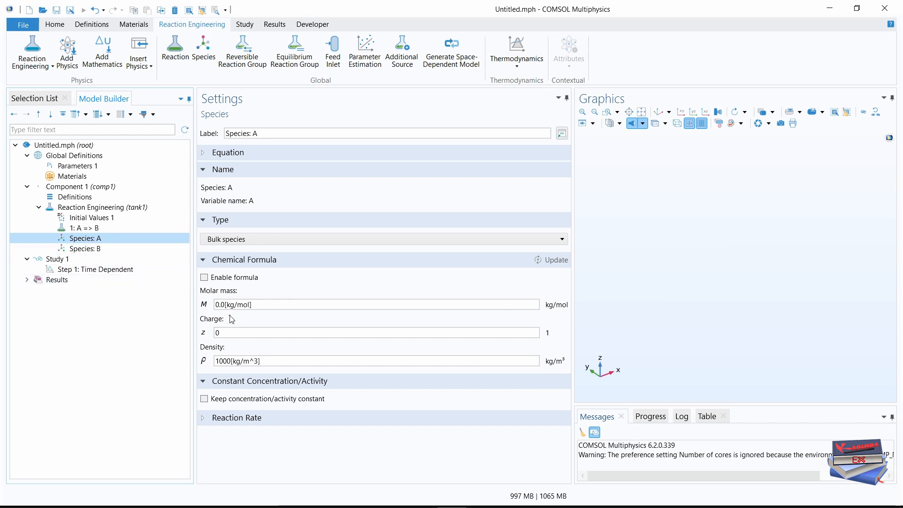
left_click(259, 305)
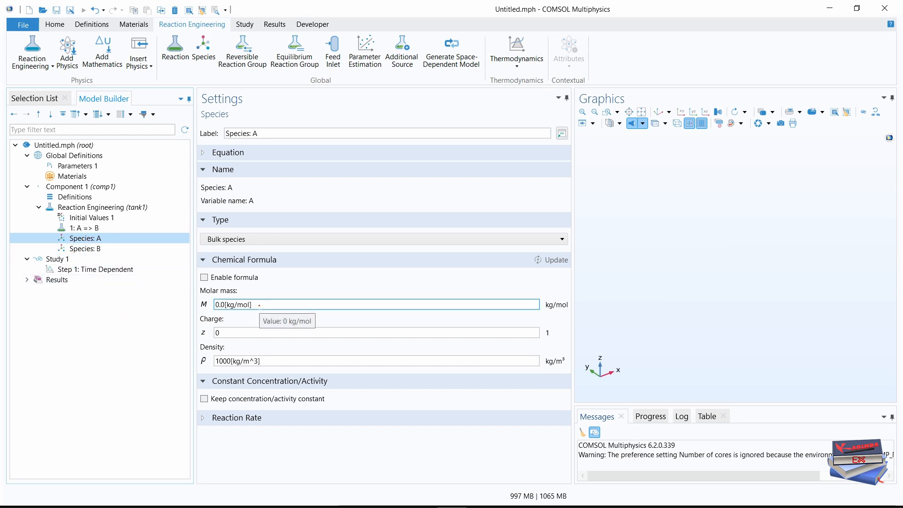
left_click_drag(259, 305, 215, 313)
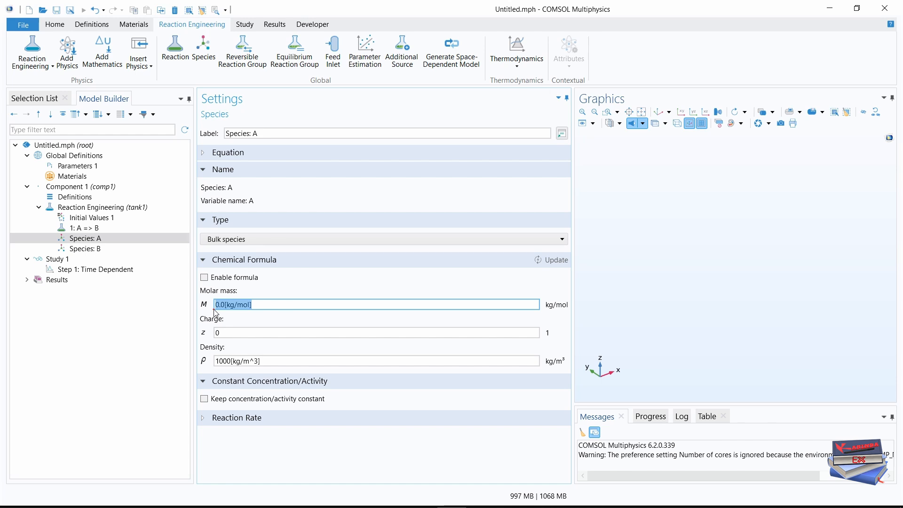
key("Caps_Lock")
type("M")
key("Caps_Lock")
type("n_")
key("Caps_Lock")
type("A")
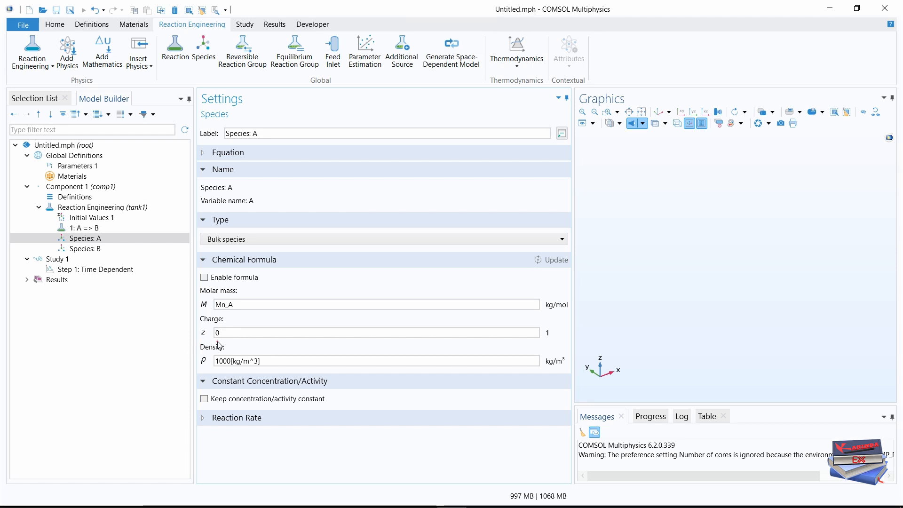
Set the density of species A to the parameter rho_spec.
left_click_drag(262, 361, 183, 354)
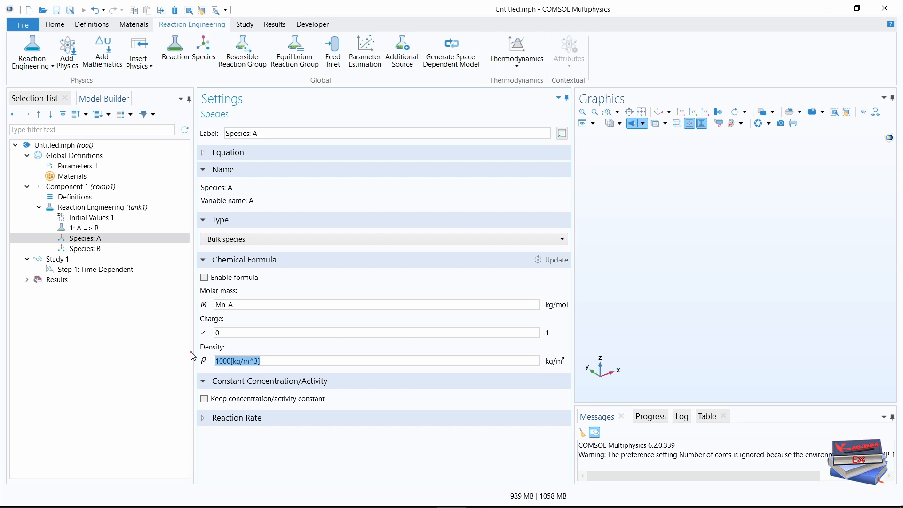
key("Caps_Lock")
type("r")
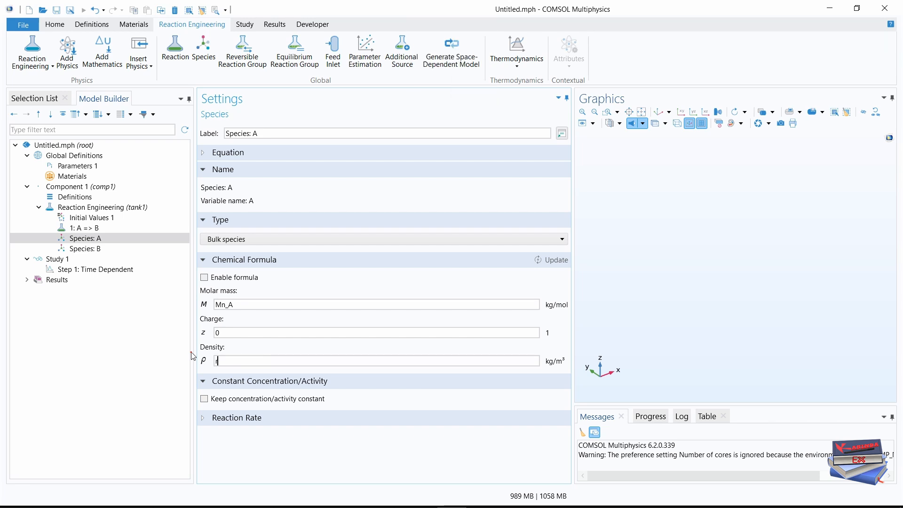
type("ho_")
key("Caps_Lock")
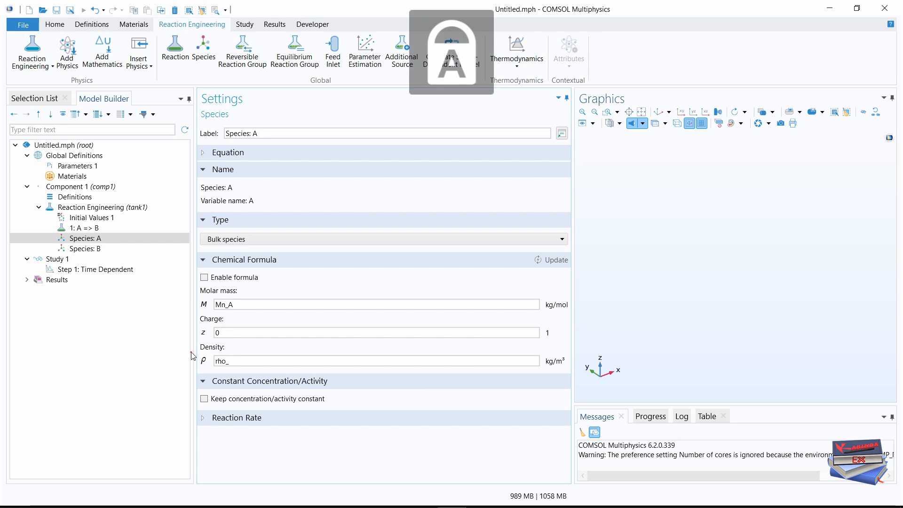
key("Caps_Lock")
type("spec")
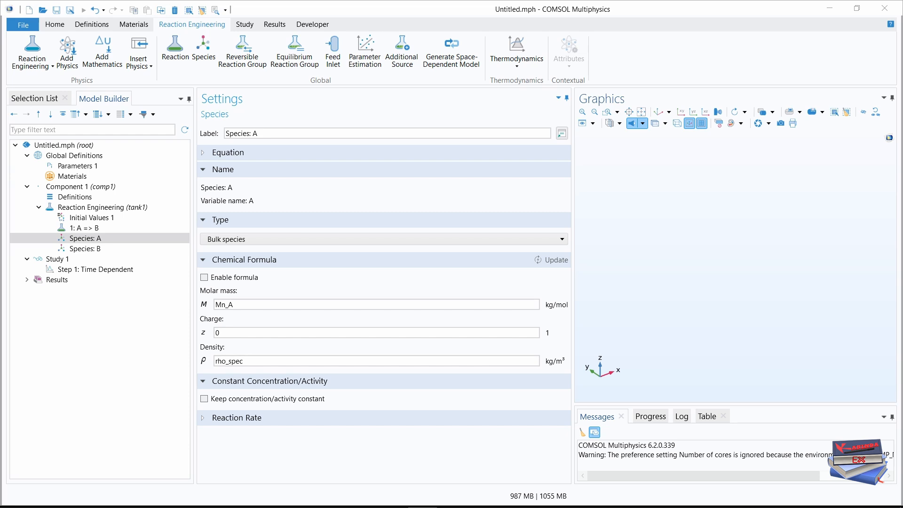
Set the molar mass of species B to the parameter Mn_B.
left_click(90, 252)
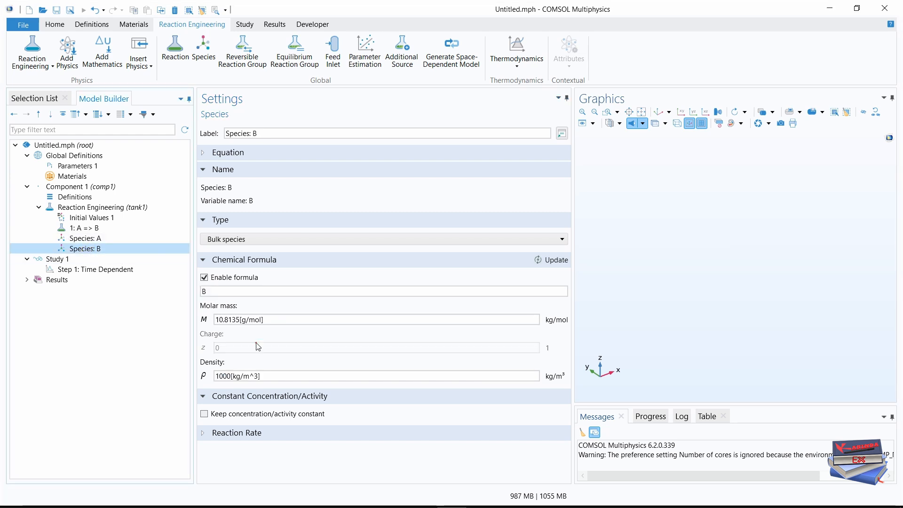
left_click_drag(275, 321, 192, 318)
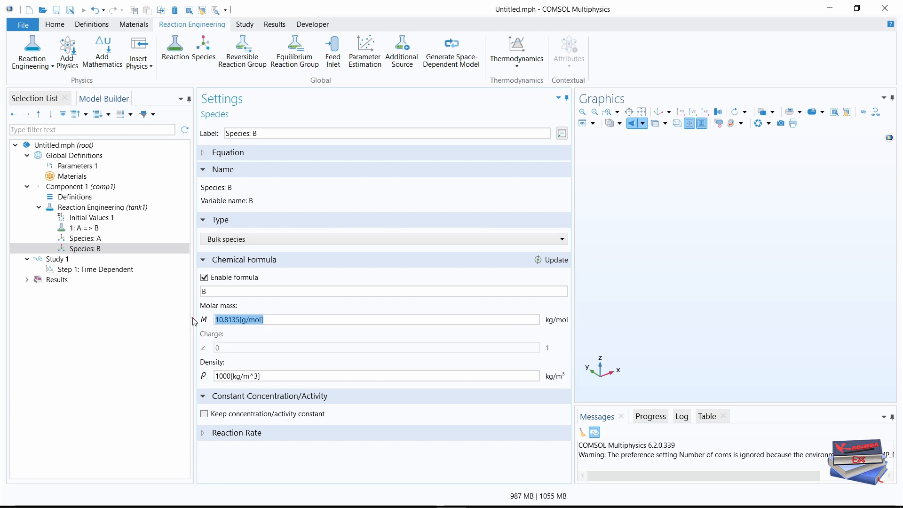
key("Caps_Lock")
type("M")
key("Caps_Lock")
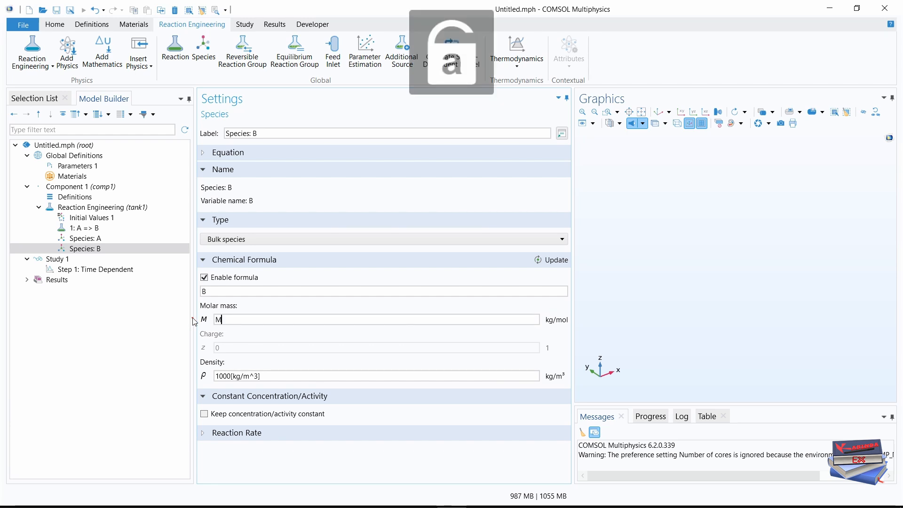
type("n_")
key("Caps_Lock")
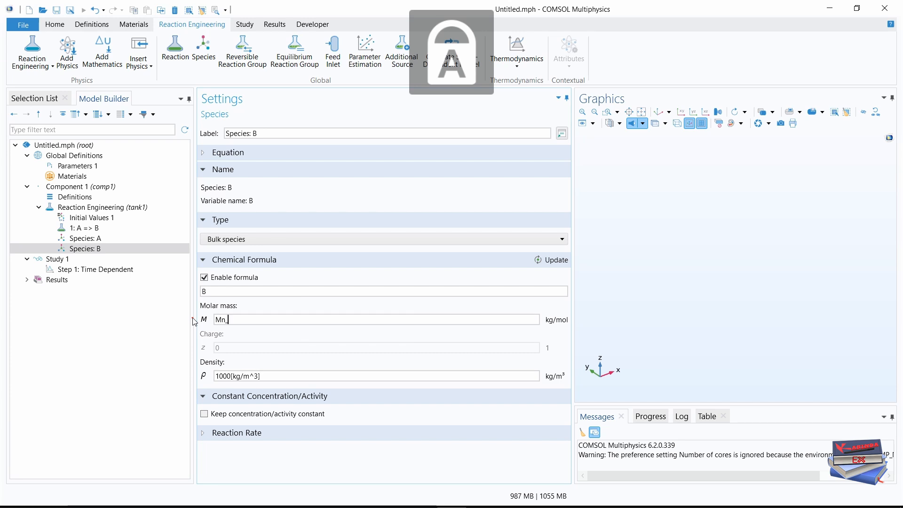
type("_B")
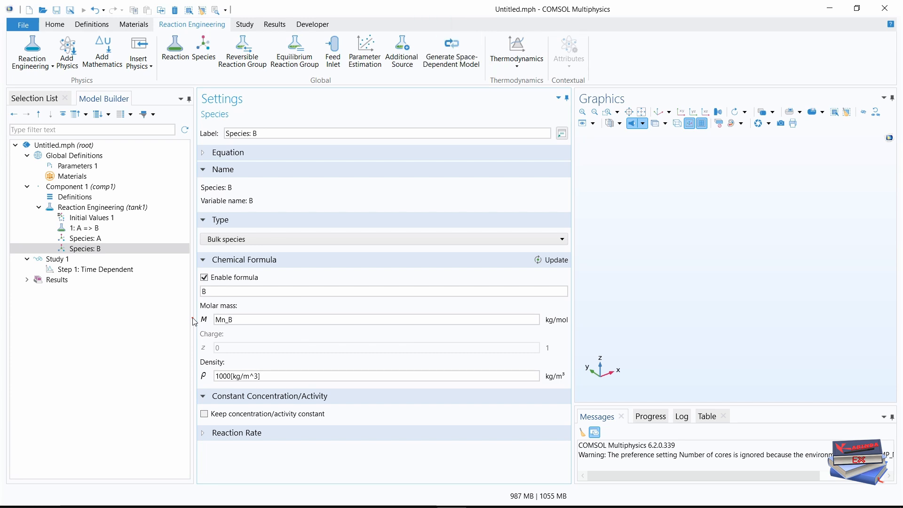
key("Tab")
Set the density of species B to the parameter rho_spec.
double_click(212, 375)
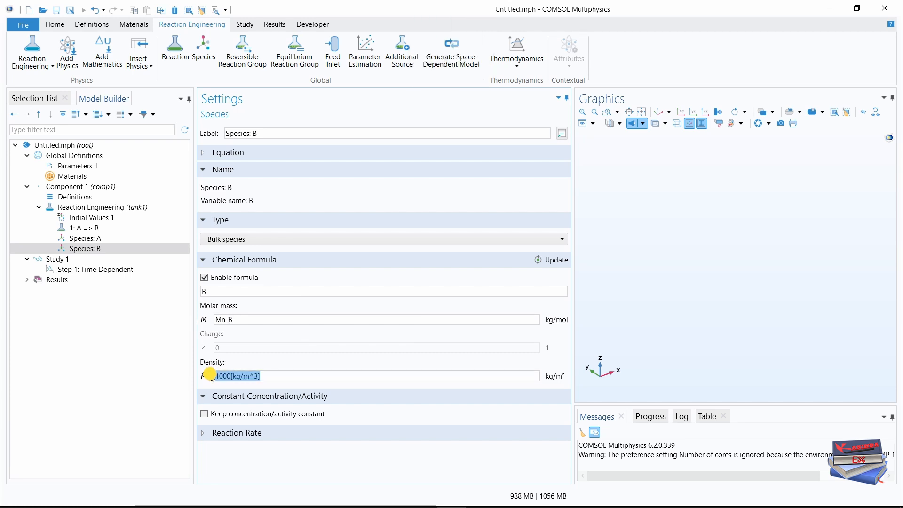
type("RHO")
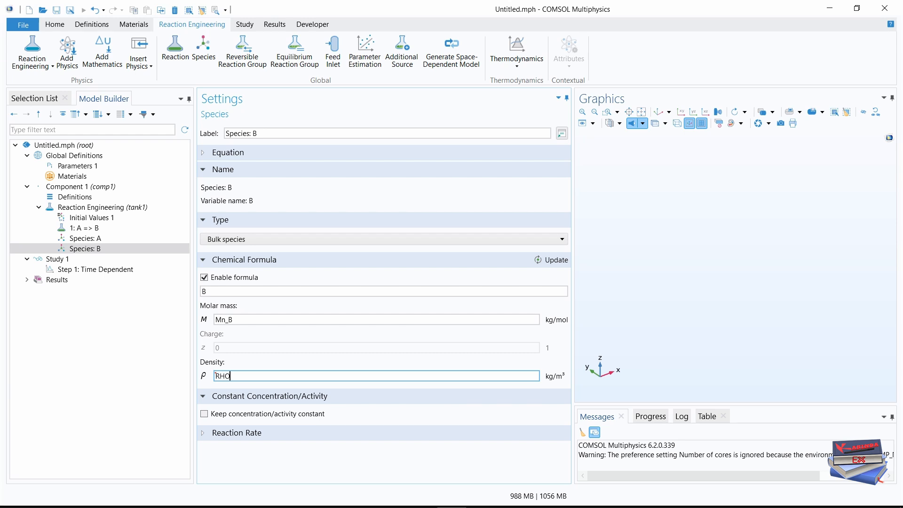
key("BackSpace")
key("BackSpace")
key("BackSpace")
key("Caps_Lock")
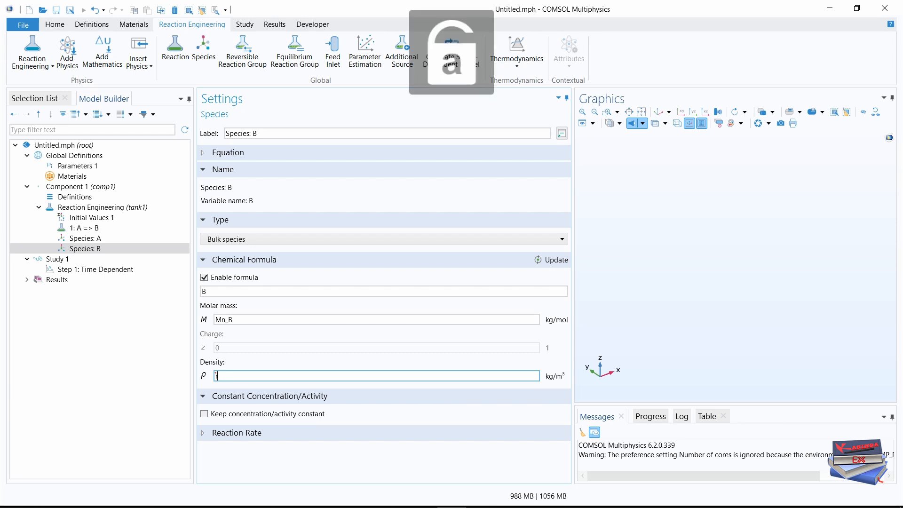
type("rho_")
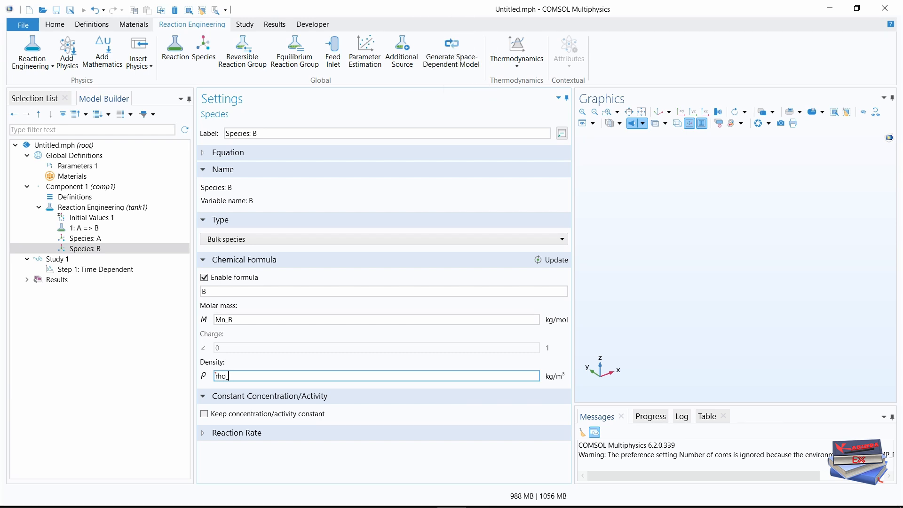
type("spec")
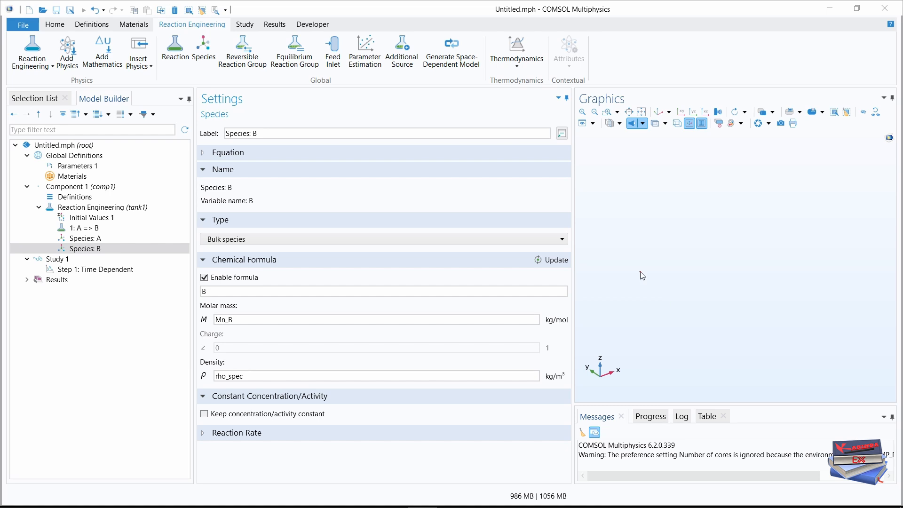
Add a new species named H2O to the tank1 Reaction Engineering interface.
left_click(202, 45)
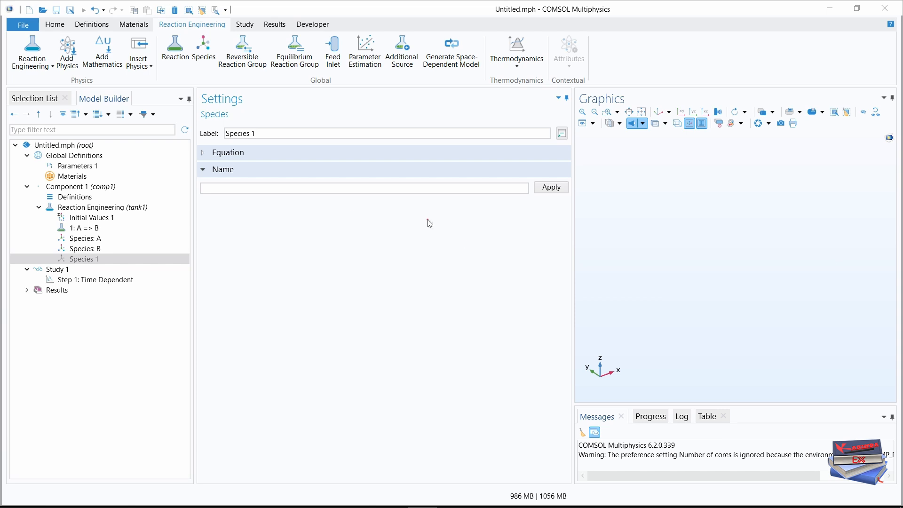
left_click(242, 189)
type("H2O")
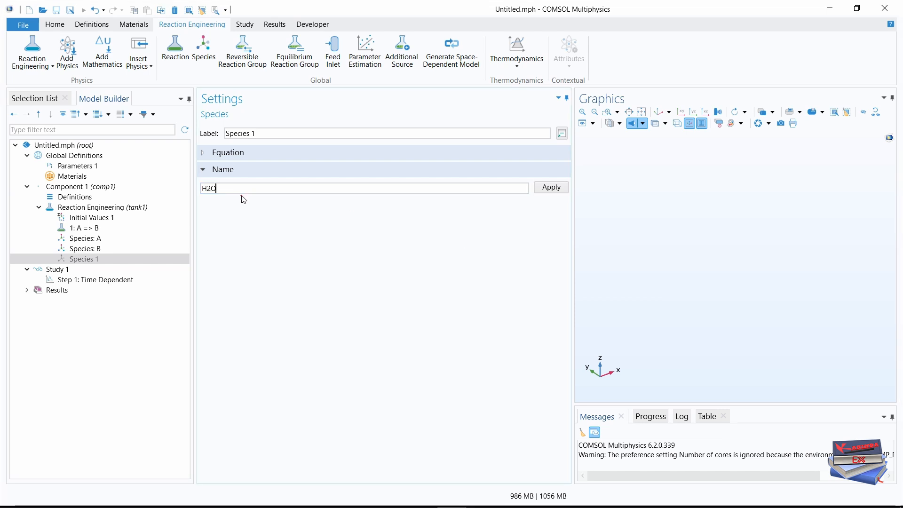
left_click(295, 293)
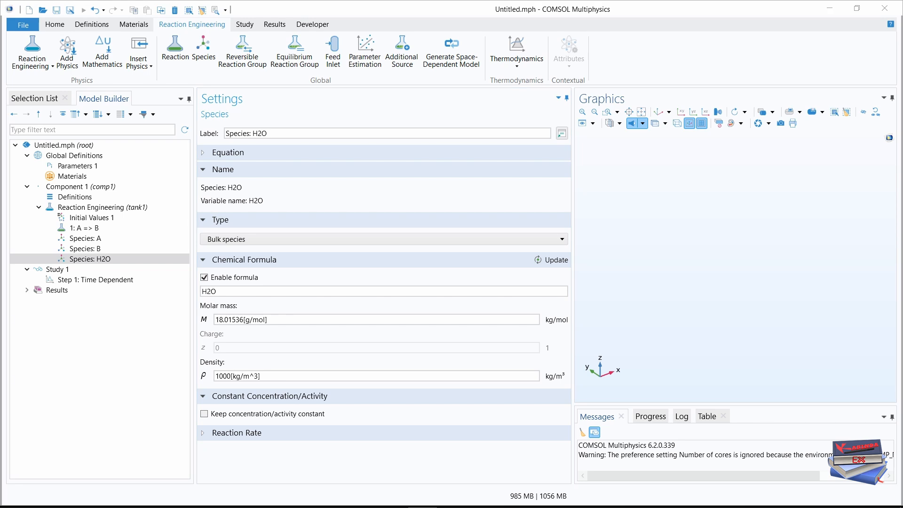
Set the molar mass of species H2O to the parameter Mn_solv.
left_click(272, 319)
left_click_drag(271, 319, 217, 320)
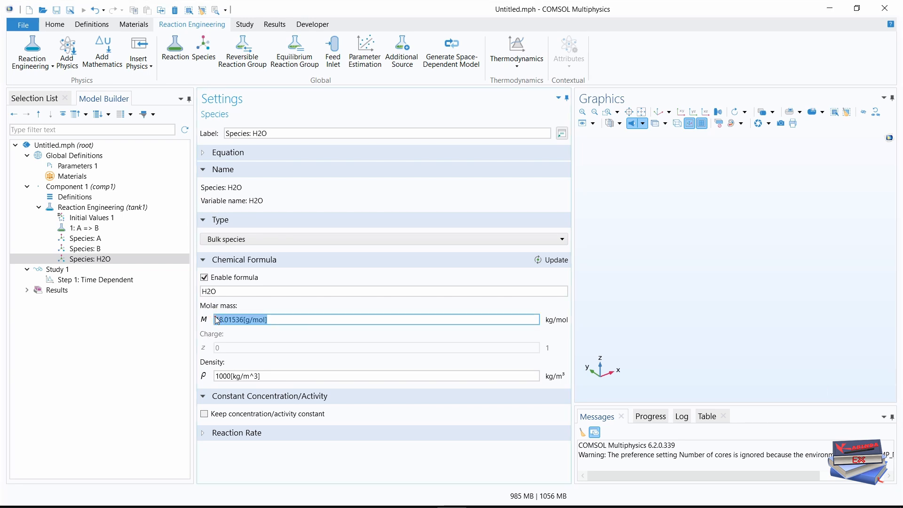
key("Caps_Lock")
type("M")
key("Caps_Lock")
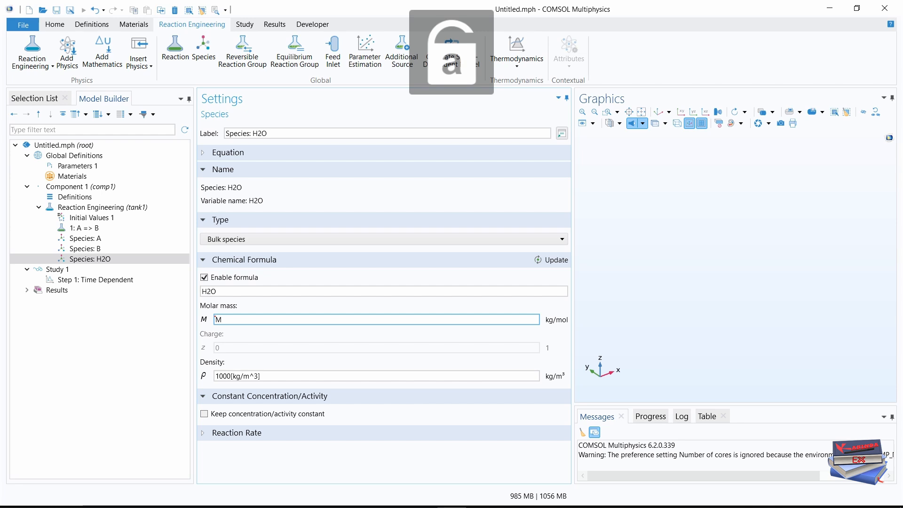
type("n_")
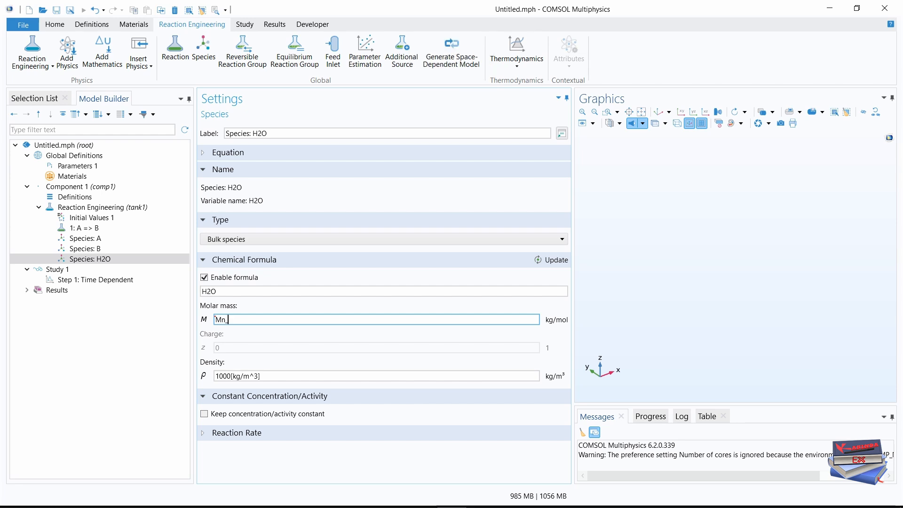
type("so")
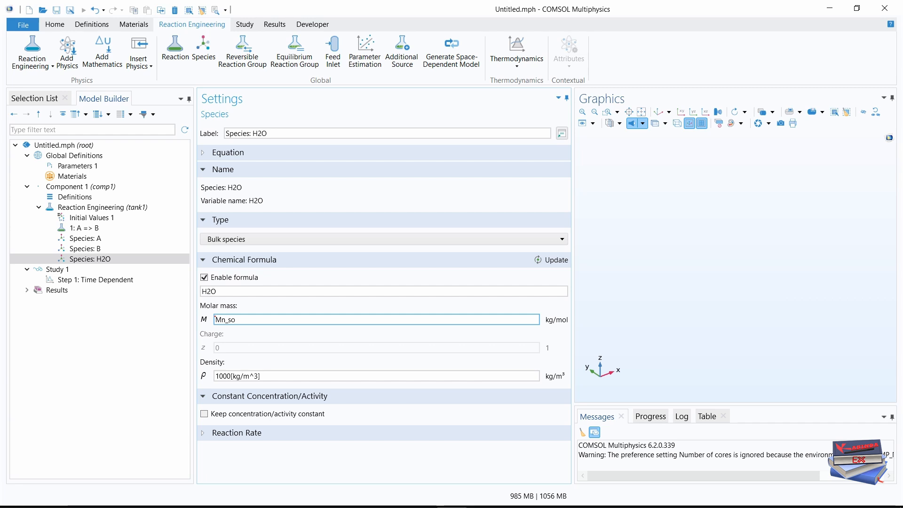
type("lv")
left_click(265, 375)
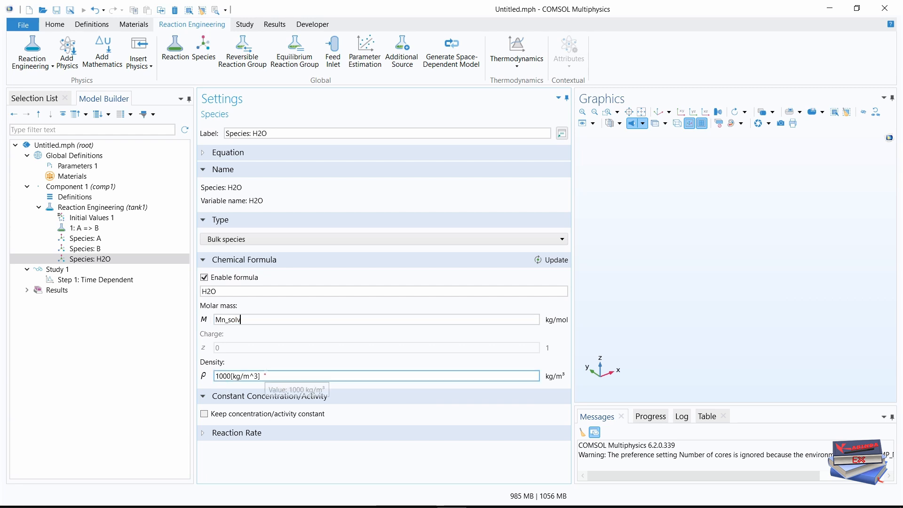
Set the density of species H2O to the parameter rho_solv.
left_click_drag(263, 375, 213, 375)
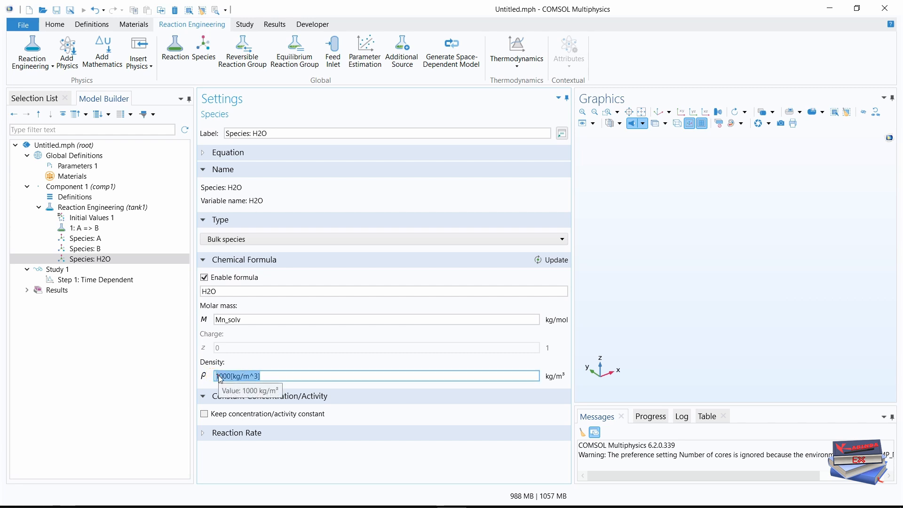
key("BackSpace")
type("rho")
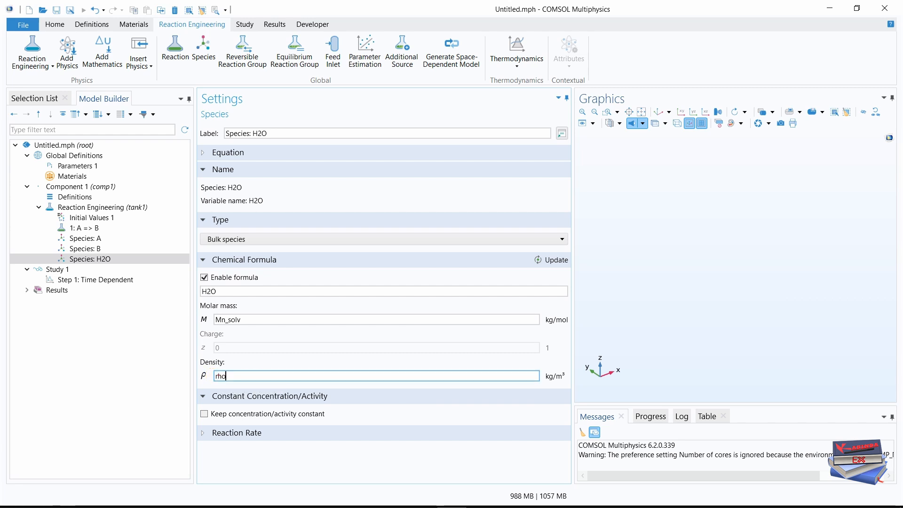
type("_s")
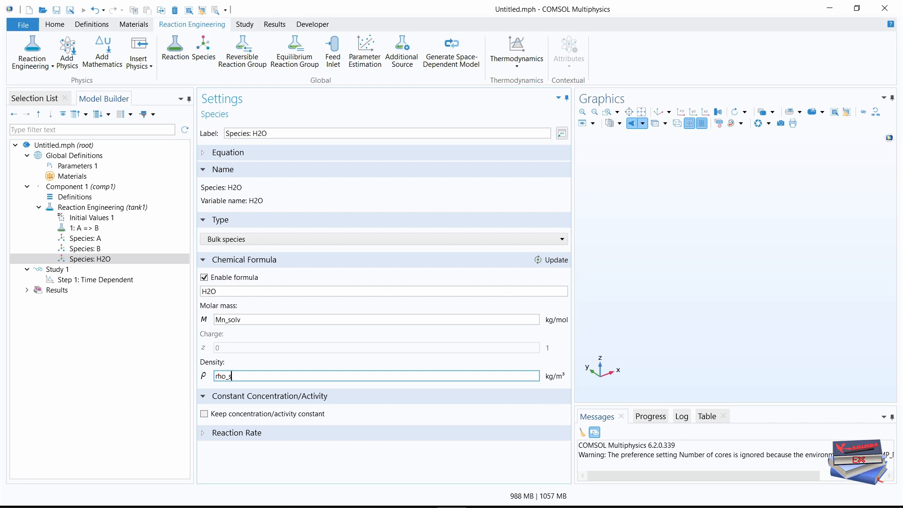
type("olv")
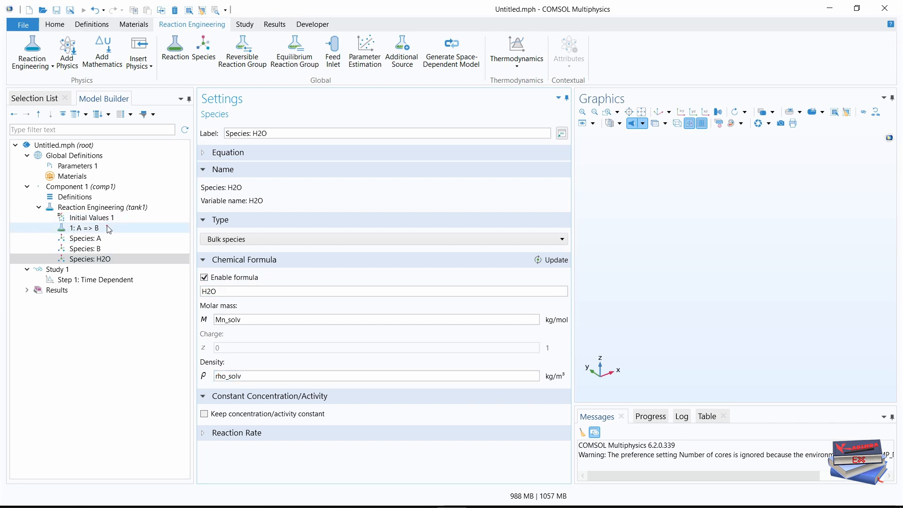
Check the global parameter list against the molar mass and density entries of species A, B and H2O.
left_click(78, 168)
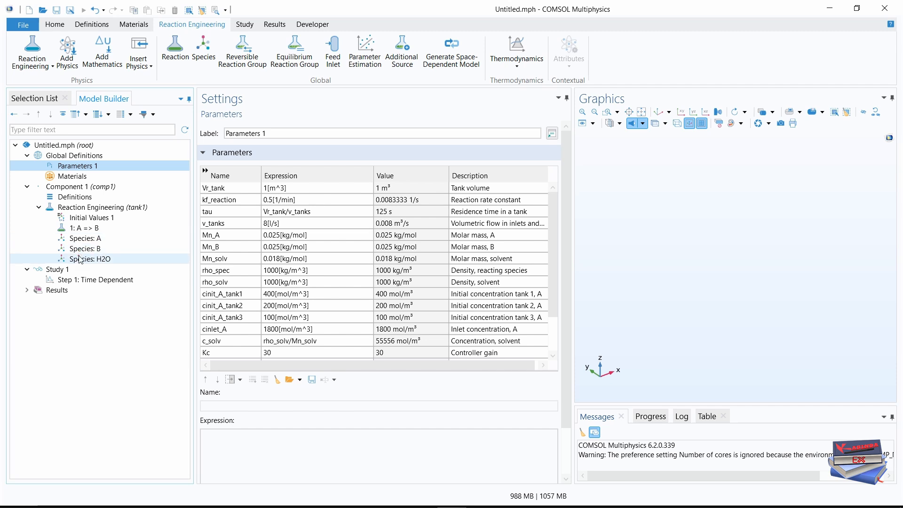
left_click(83, 238)
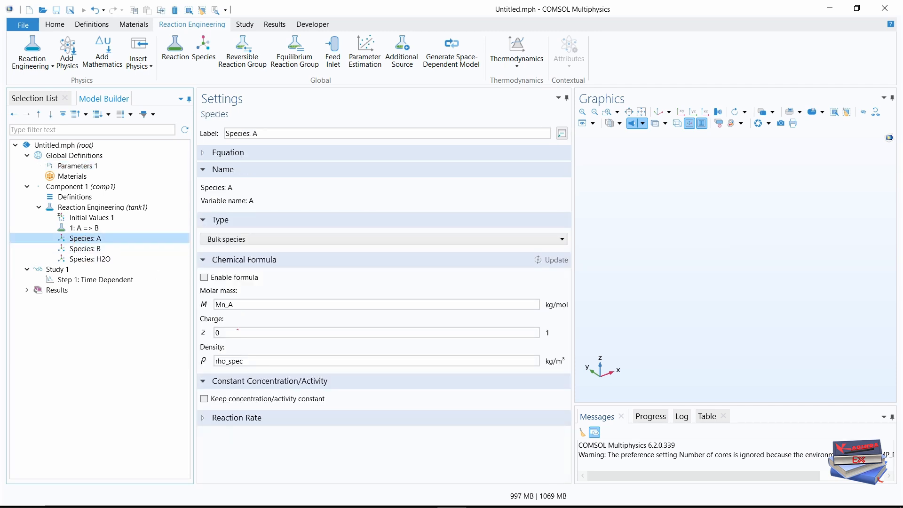
left_click(84, 249)
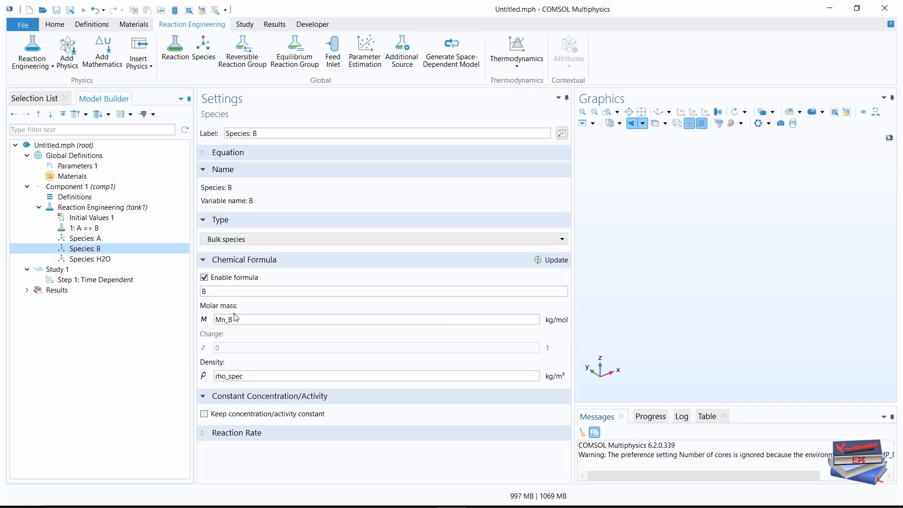
left_click(93, 259)
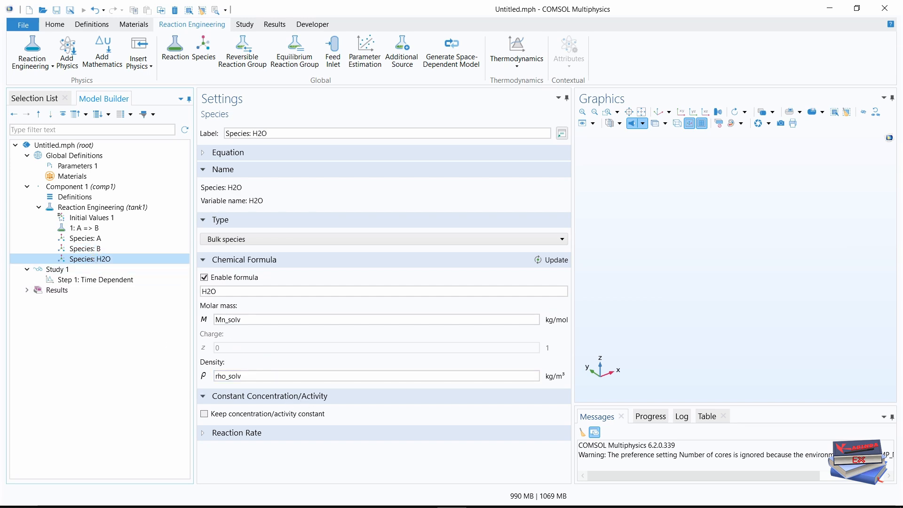
left_click(423, 507)
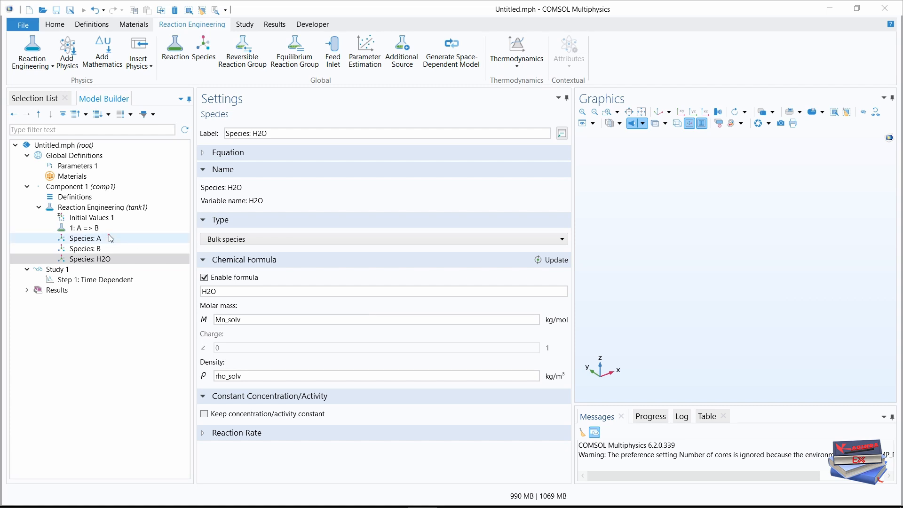
Set the initial concentration of species A in tank1 to the parameter cinit_A_tank1.
left_click(86, 218)
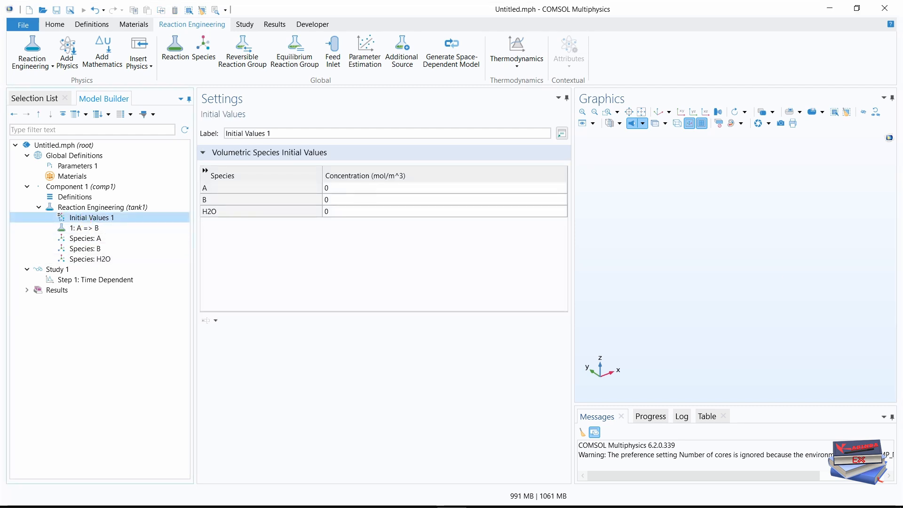
left_click(423, 507)
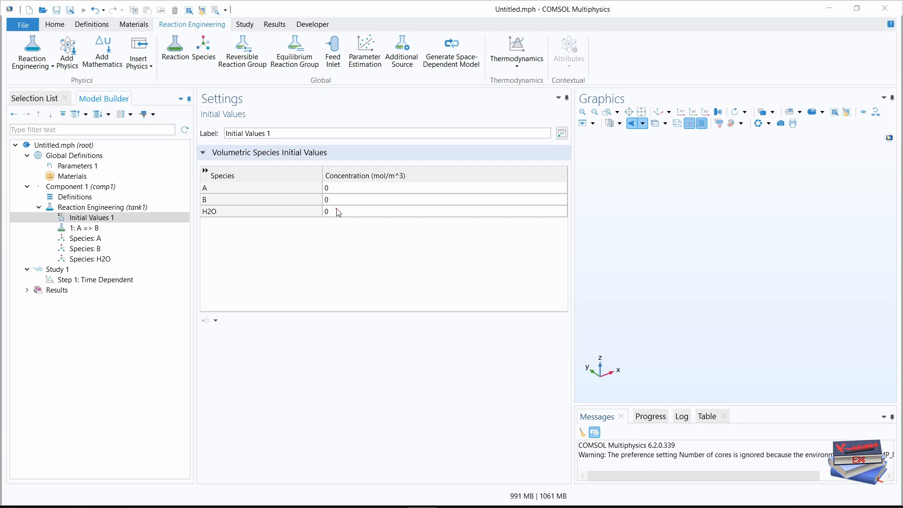
left_click(338, 188)
left_click(334, 191)
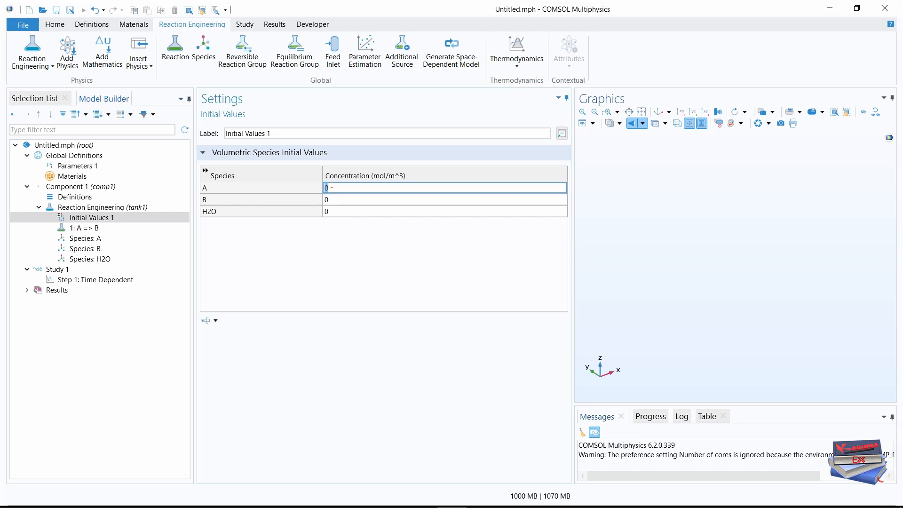
type("cinit_A_tank1")
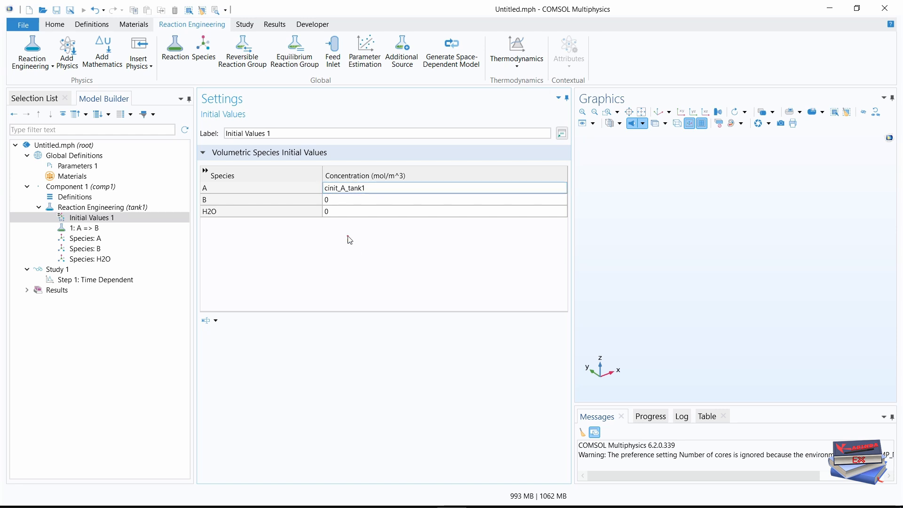
Set the initial concentration of H2O in tank1 to the parameter c_solv.
left_click(335, 212)
left_click(336, 212)
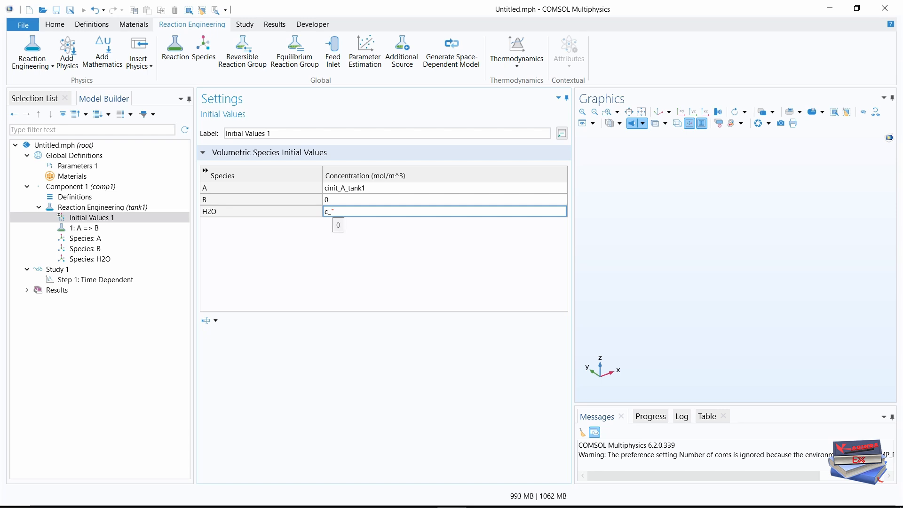
type("c_solv")
left_click(266, 277)
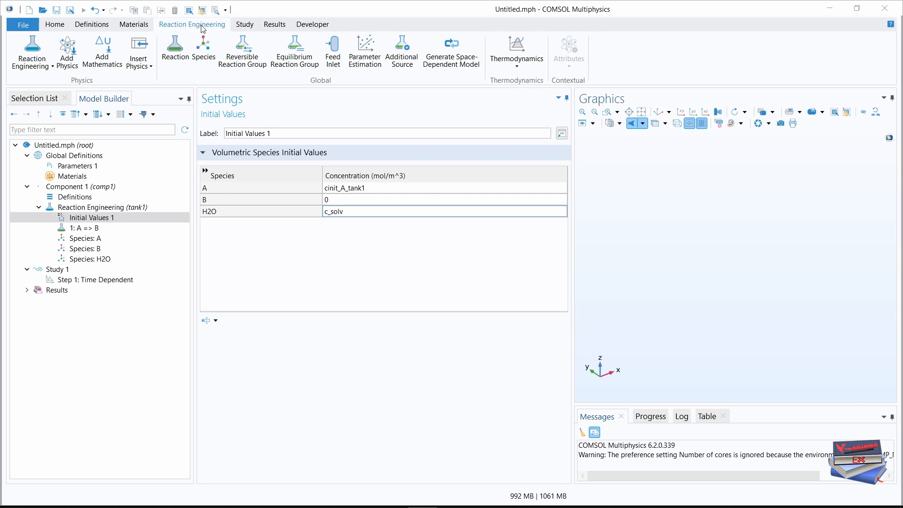
Add a feed inlet to tank1 and set its volumetric feed rate to the parameter v_tanks.
left_click(332, 47)
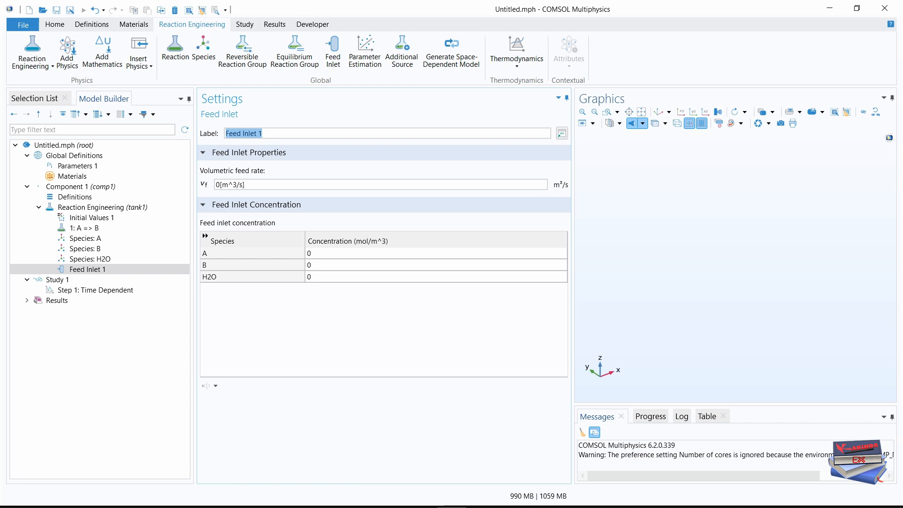
key("alt+Tab")
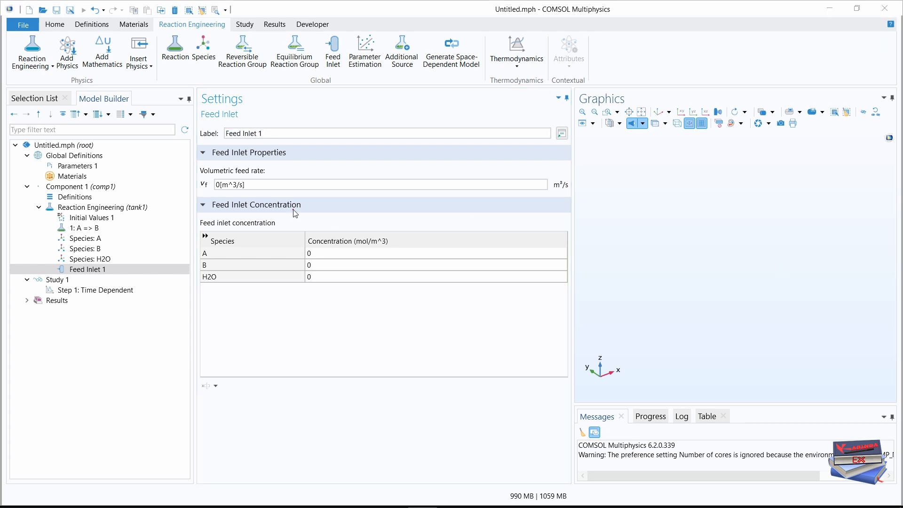
left_click_drag(247, 185, 215, 186)
type("v_tanks")
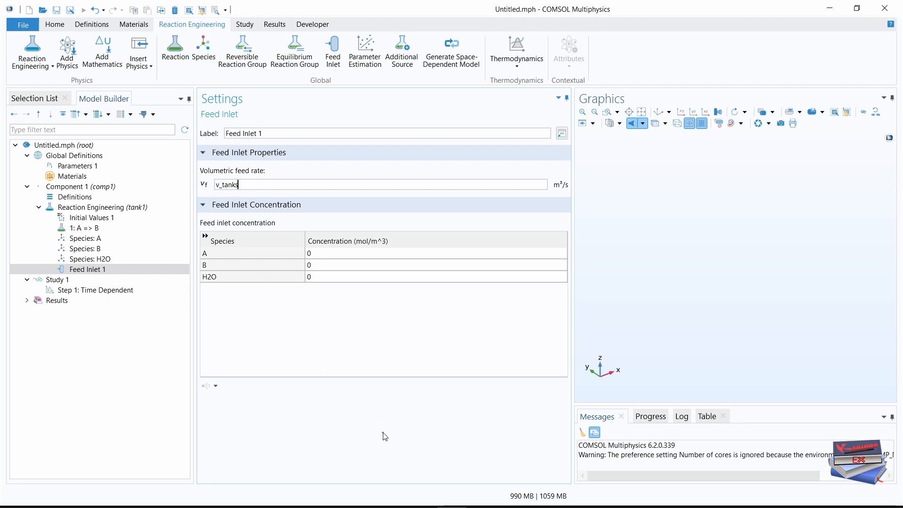
Set the feed inlet concentration of species A in tank1 to the parameter cinlet_A.
left_click(325, 255)
double_click(324, 256)
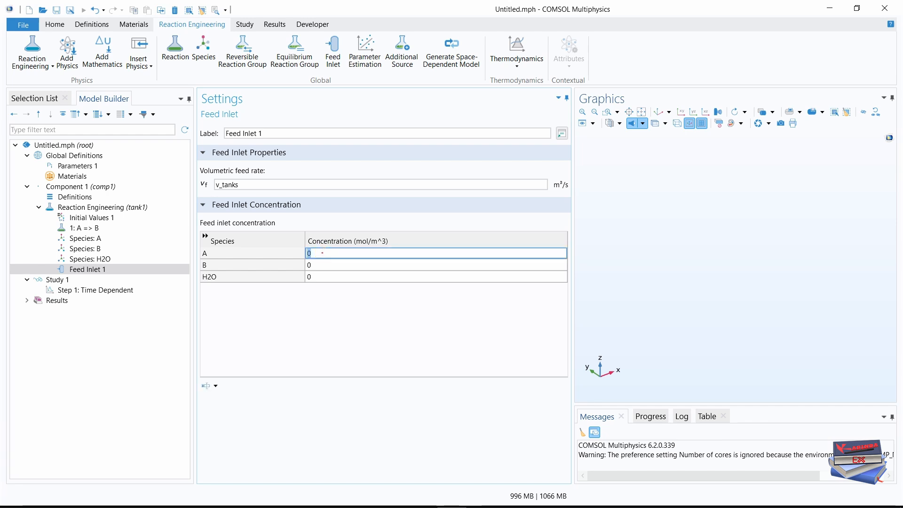
type("cinlet")
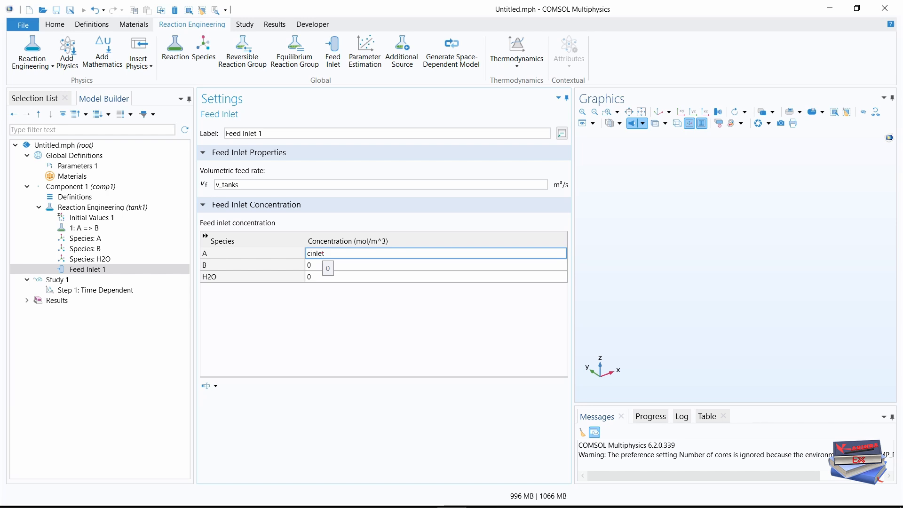
type("_")
key("Caps_Lock")
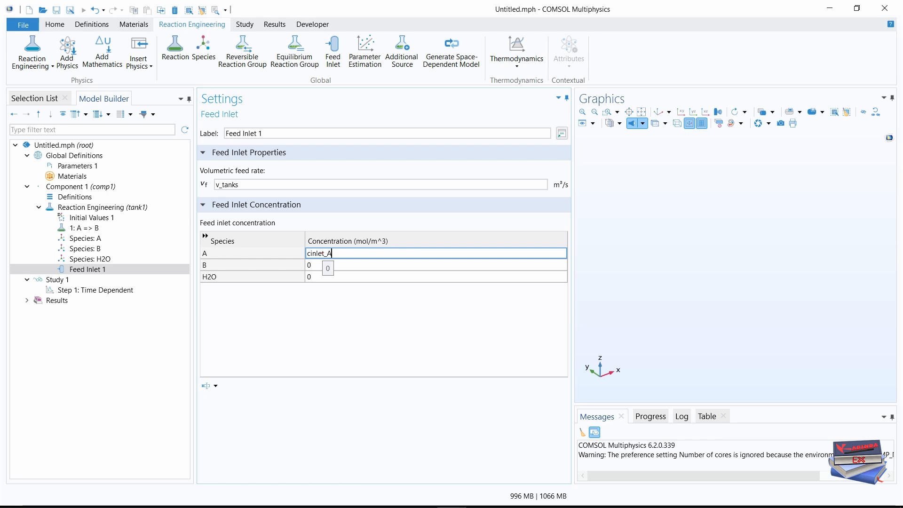
Set the feed inlet concentration of H2O in tank1 to the parameter c_solv.
left_click(313, 277)
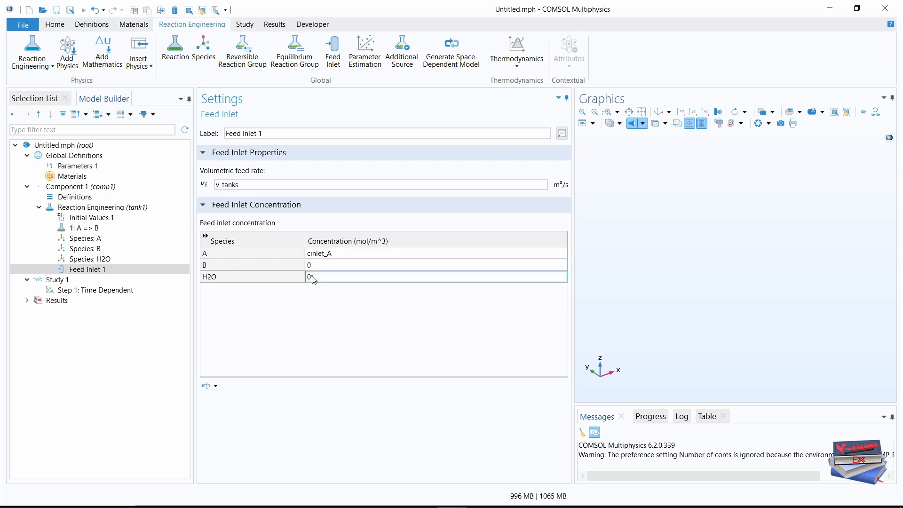
type("C")
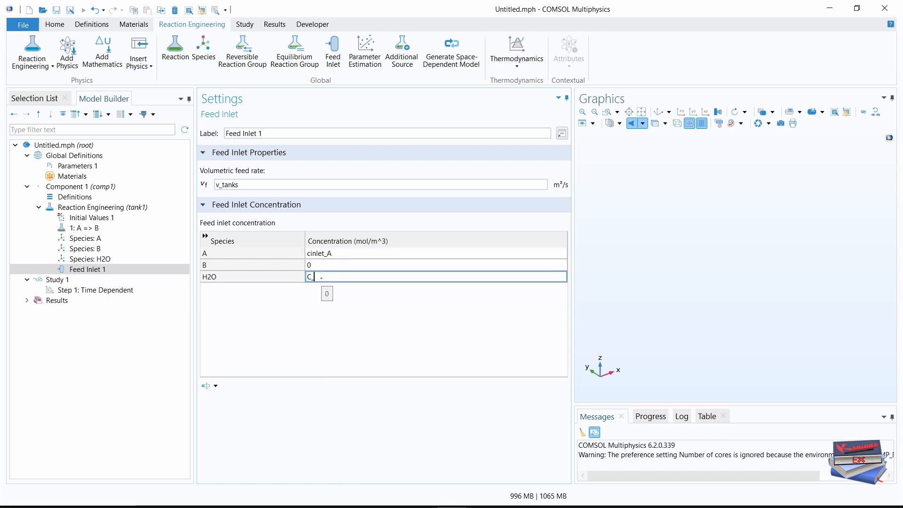
key("BackSpace")
key("Caps_Lock")
type("c_solv")
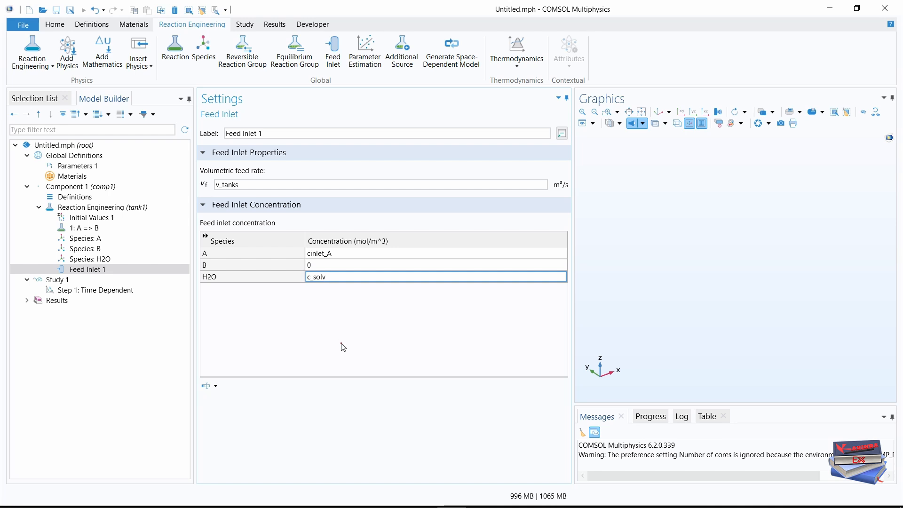
Duplicate the tank1 Reaction Engineering interface within Component 1 and accept the copy under the name tank2.
left_click(39, 208)
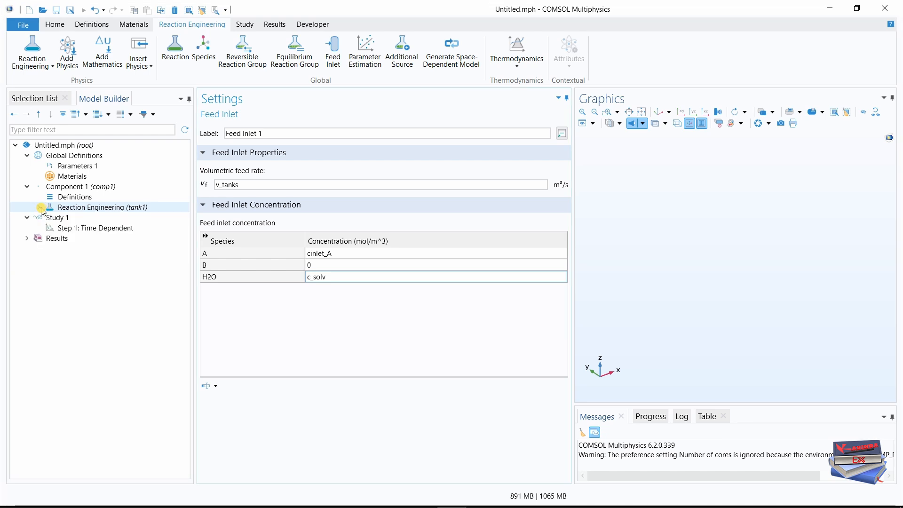
left_click(68, 207)
right_click(69, 208)
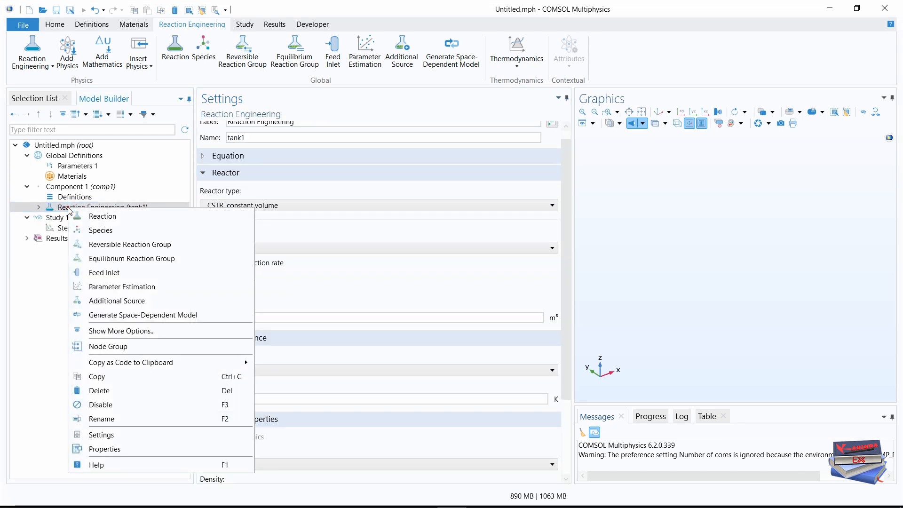
left_click(108, 376)
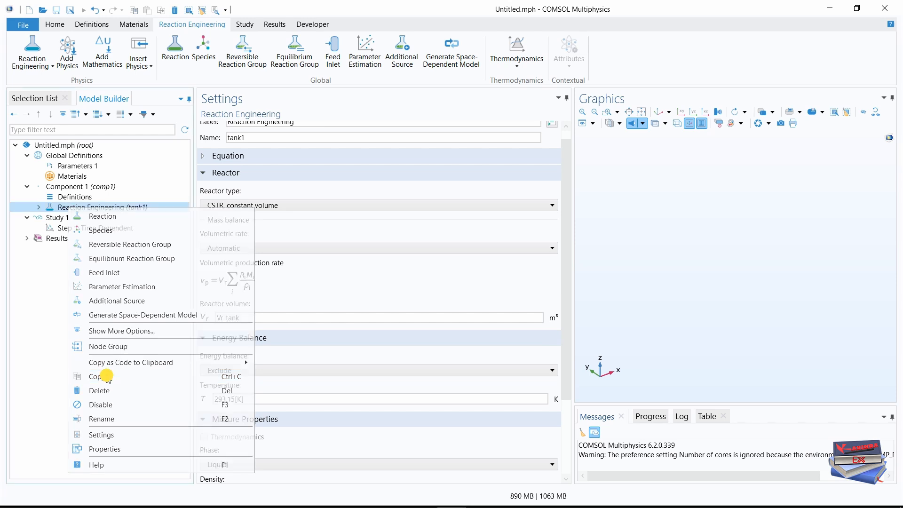
right_click(64, 189)
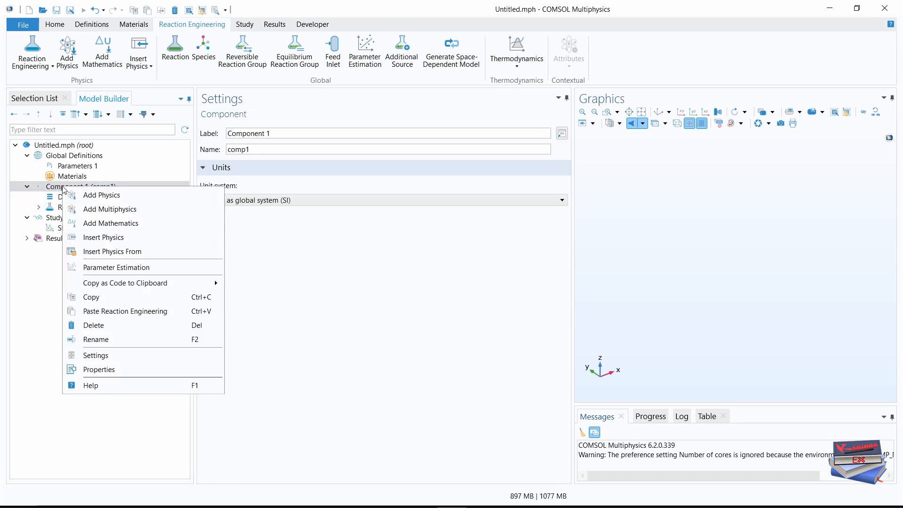
left_click(103, 311)
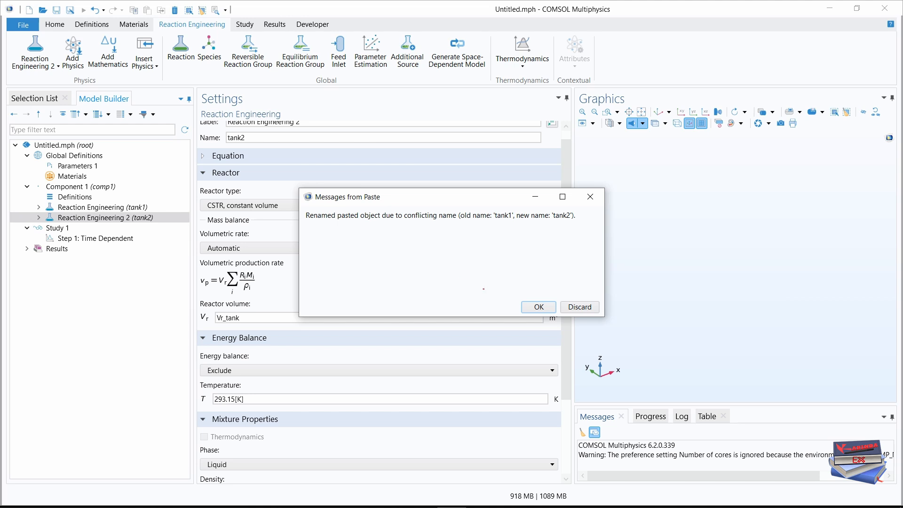
left_click(538, 308)
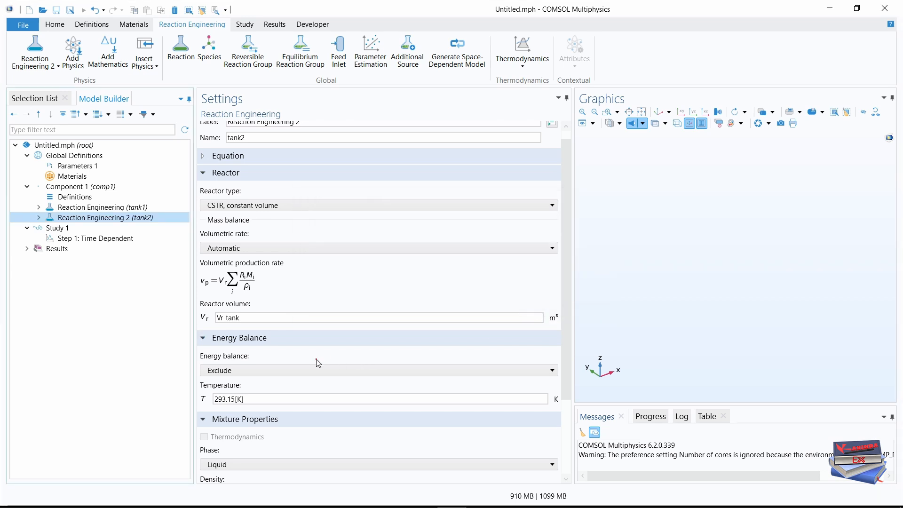
Set the initial concentration of species A in tank2 to the parameter cinit_A_tank2.
left_click(39, 218)
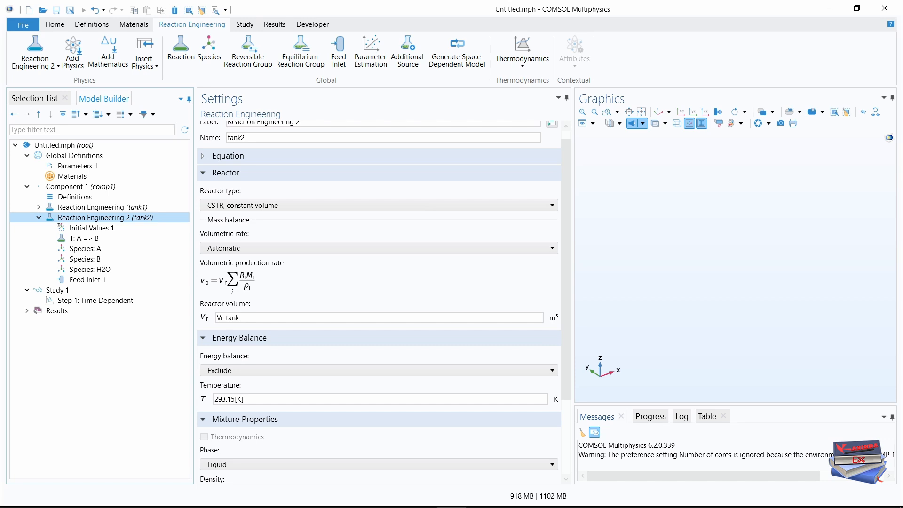
key("alt+Tab")
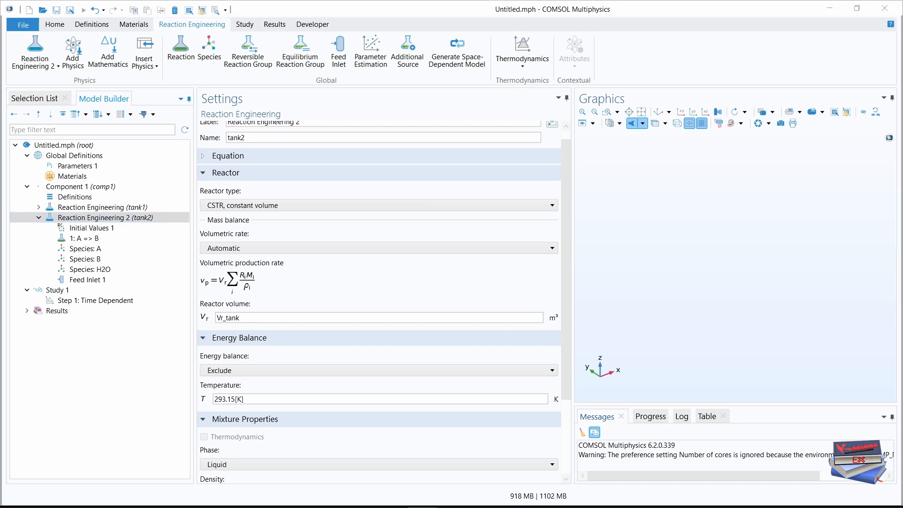
left_click(92, 228)
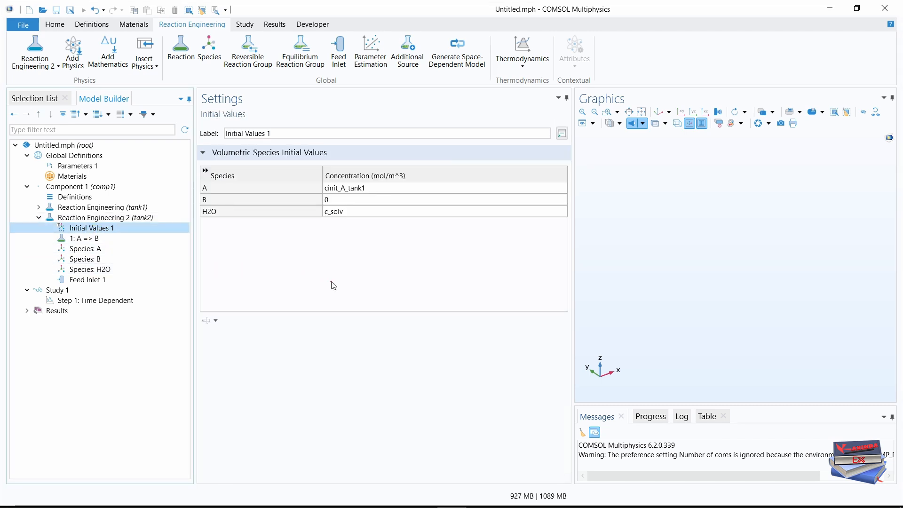
left_click(367, 189)
left_click(367, 189)
left_click(366, 189)
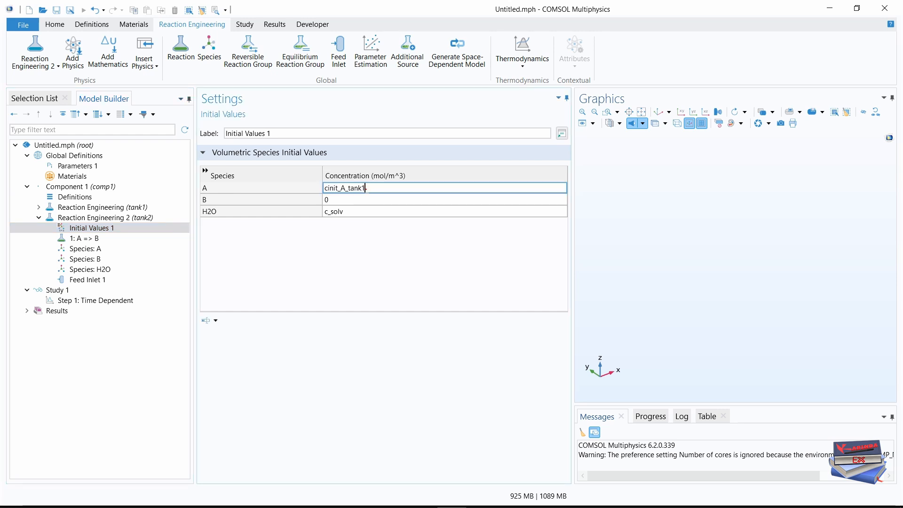
key("BackSpace")
key("BackSpace")
key("BackSpace")
type("nk2")
left_click(360, 376)
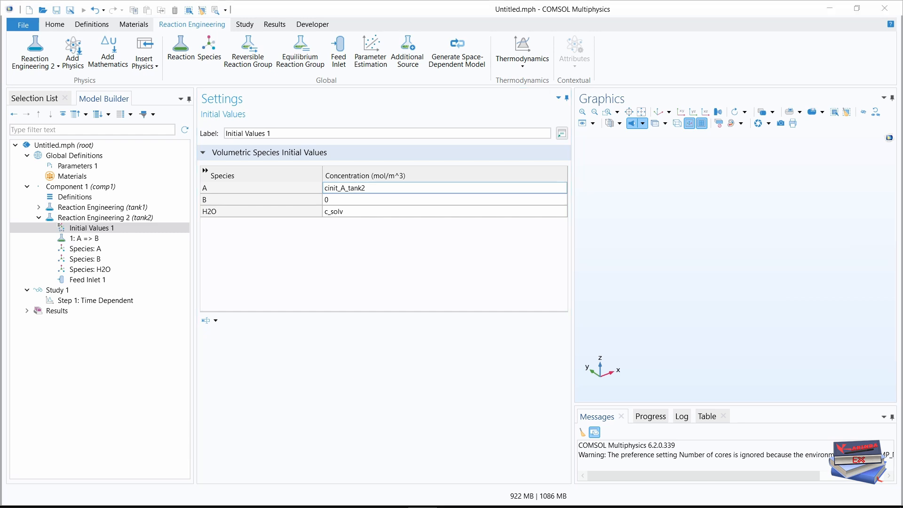
Set the feed inlet concentration of species A in tank2 to tank1.c_A.
left_click(89, 280)
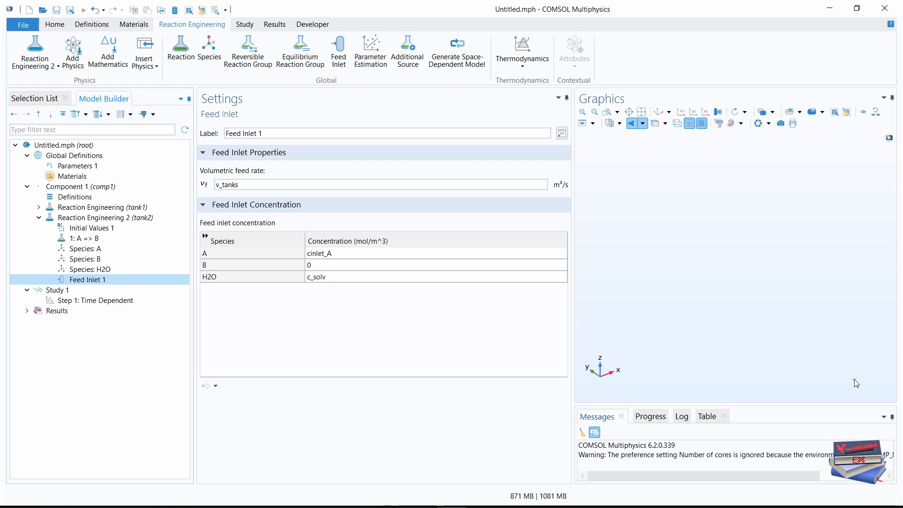
left_click(481, 507)
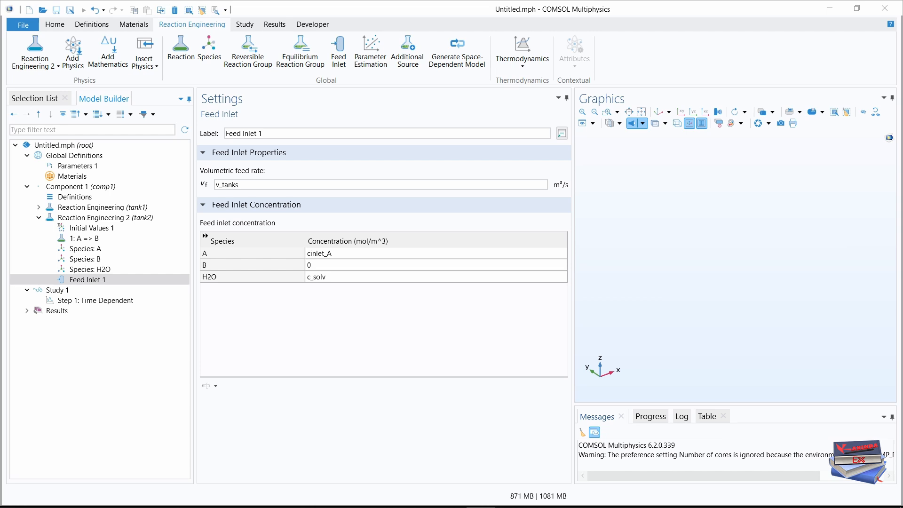
left_click(338, 253)
left_click(337, 253)
key("ctrl+v")
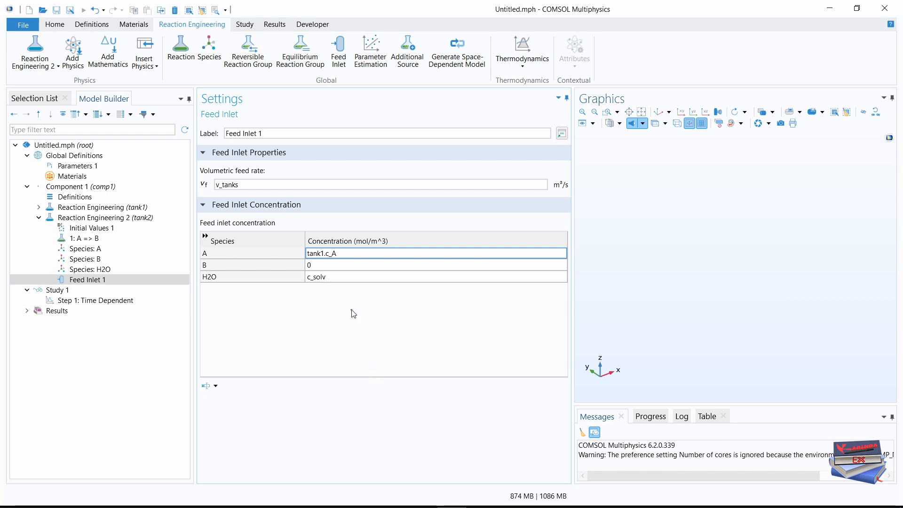
Set the feed inlet concentration of species B in tank2 to tank1.c_B.
left_click(329, 278)
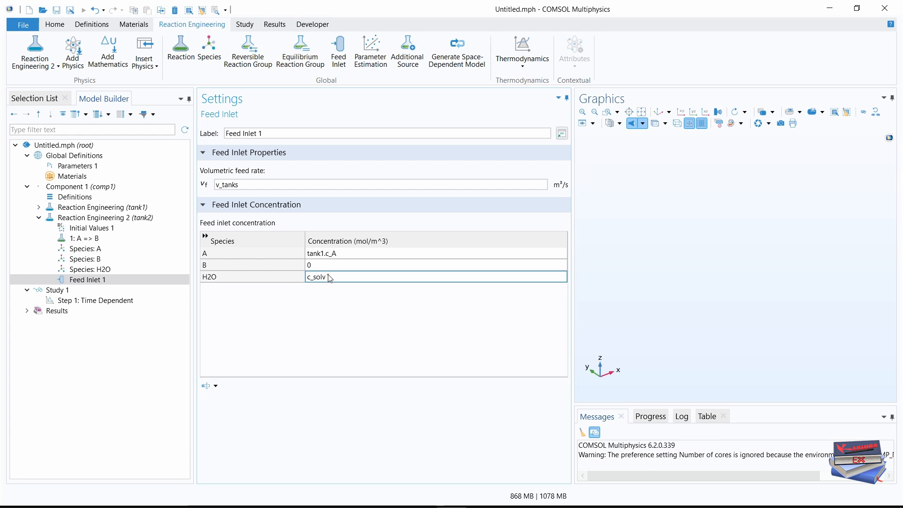
left_click(335, 267)
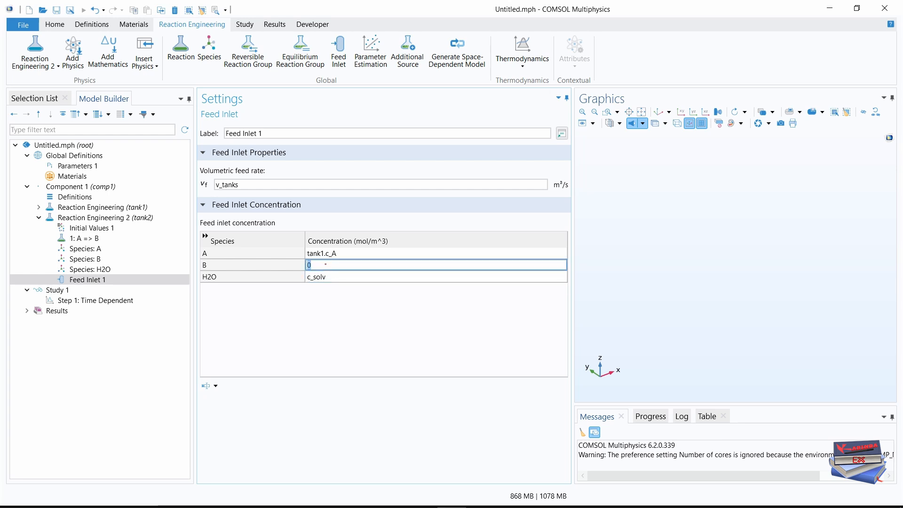
key("ctrl+v")
key("Caps_Lock")
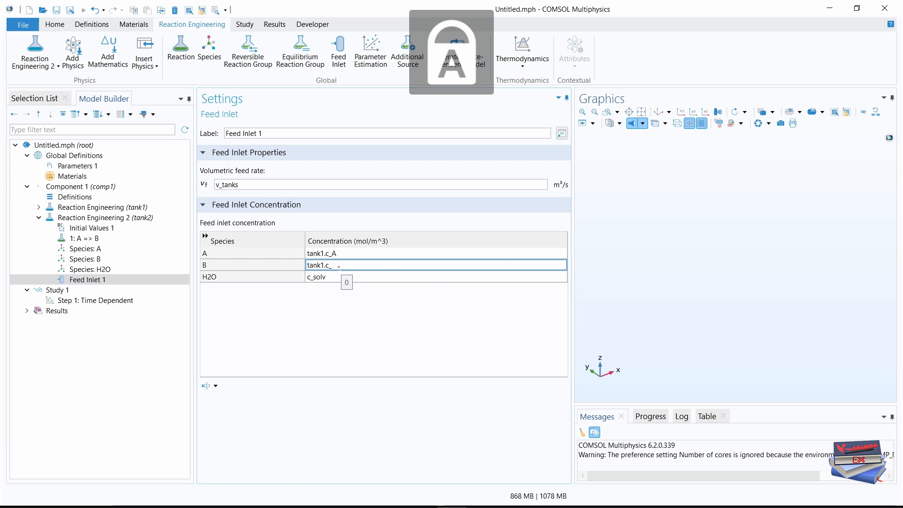
type("B")
left_click(329, 325)
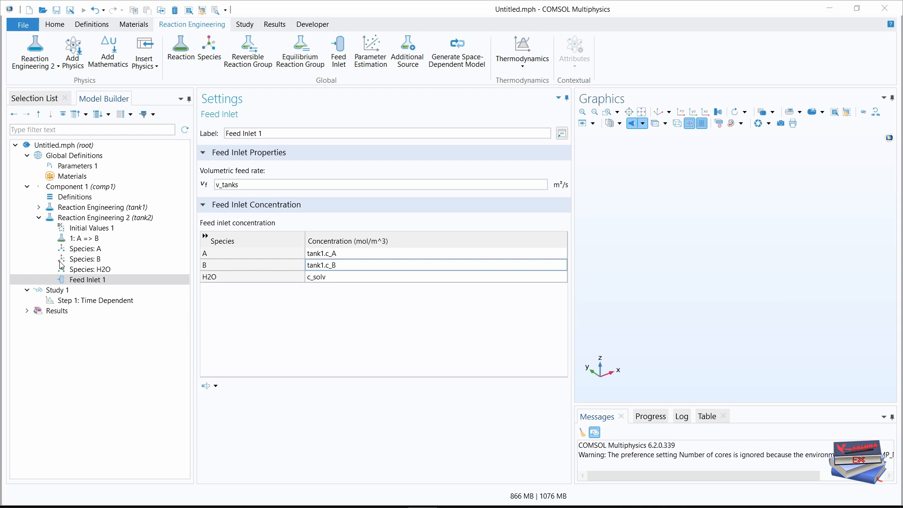
Duplicate the tank2 Reaction Engineering interface within Component 1 and accept the copy under the name tank3.
left_click(39, 218)
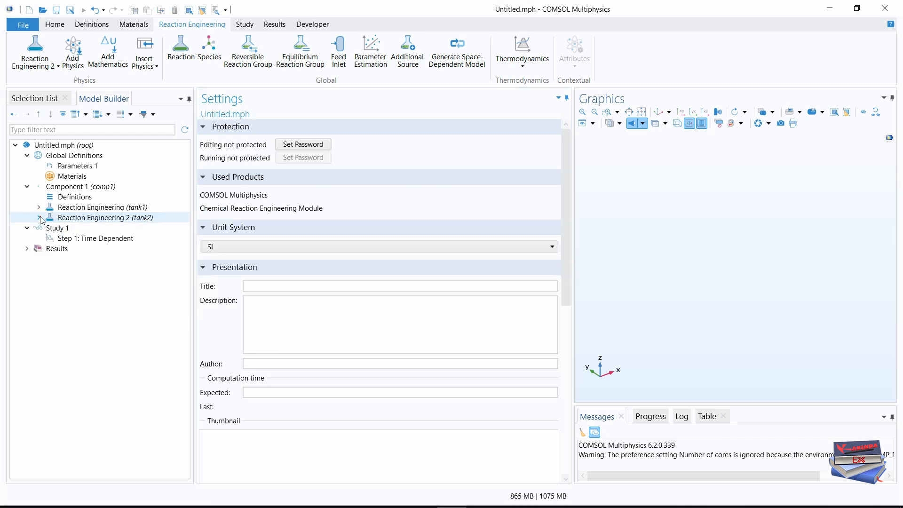
right_click(63, 219)
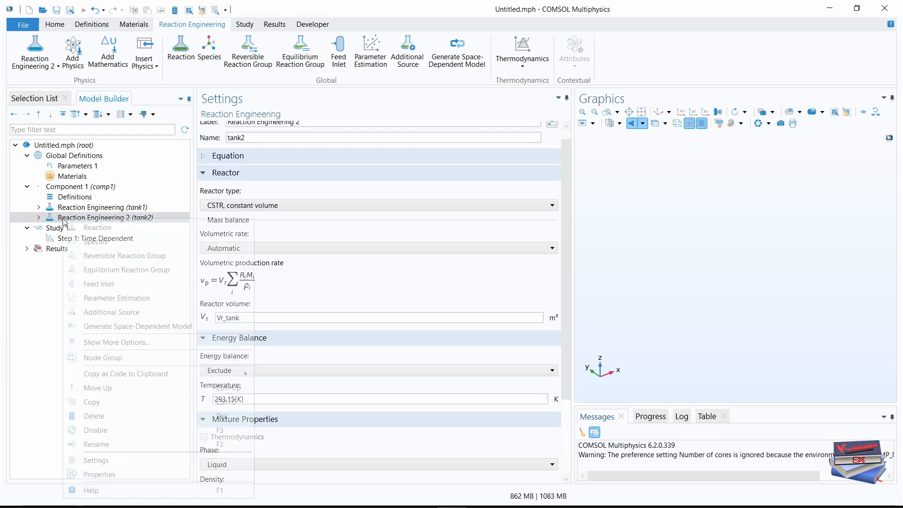
left_click(100, 402)
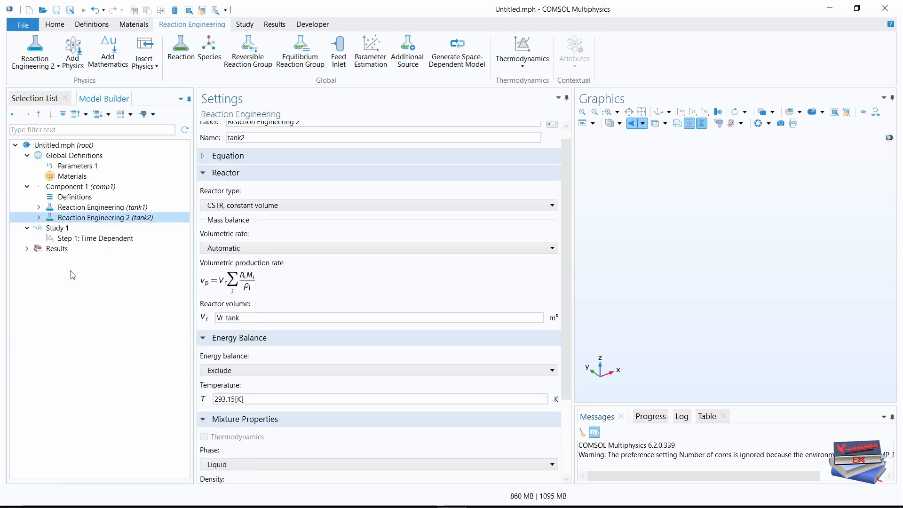
right_click(65, 186)
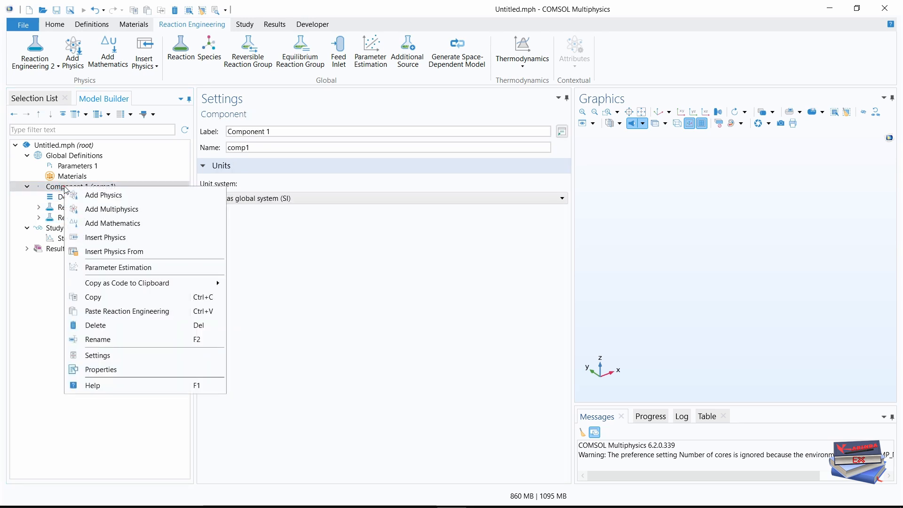
left_click(104, 312)
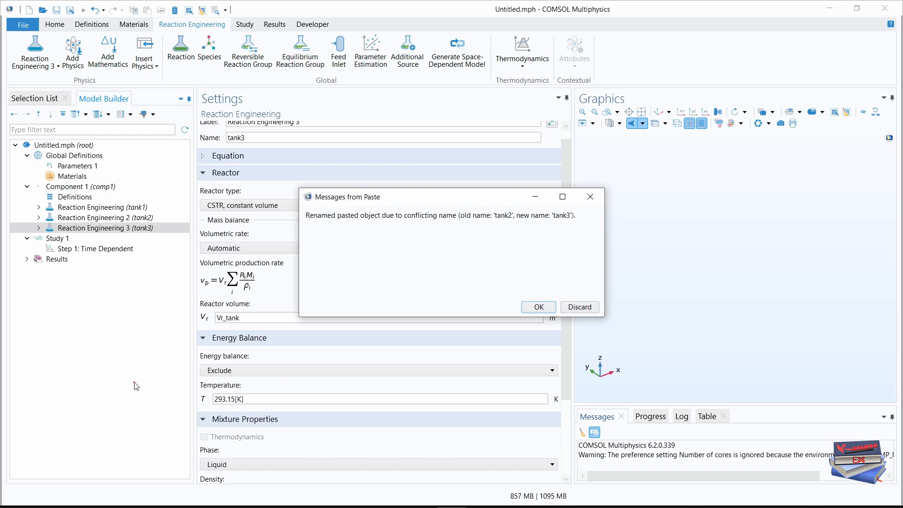
left_click(536, 307)
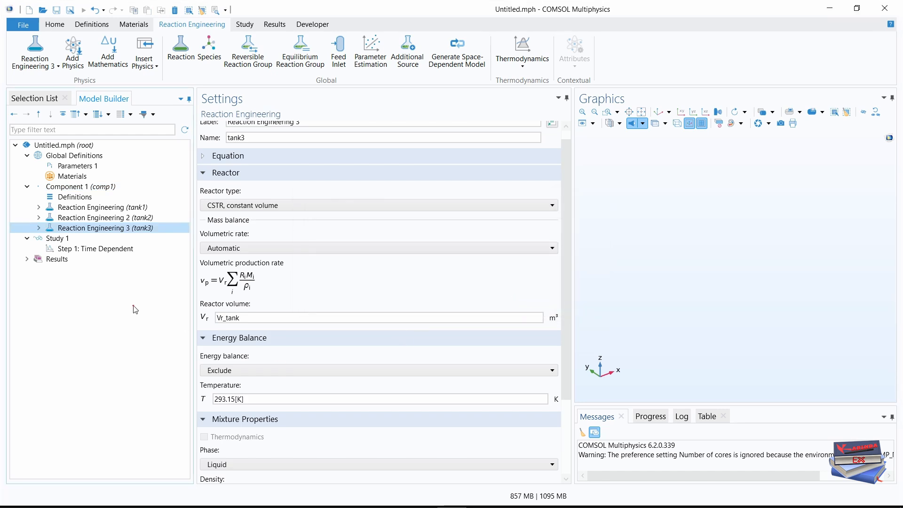
Set the initial concentration of species A in tank3 to the parameter cinit_A_tank3.
left_click(39, 228)
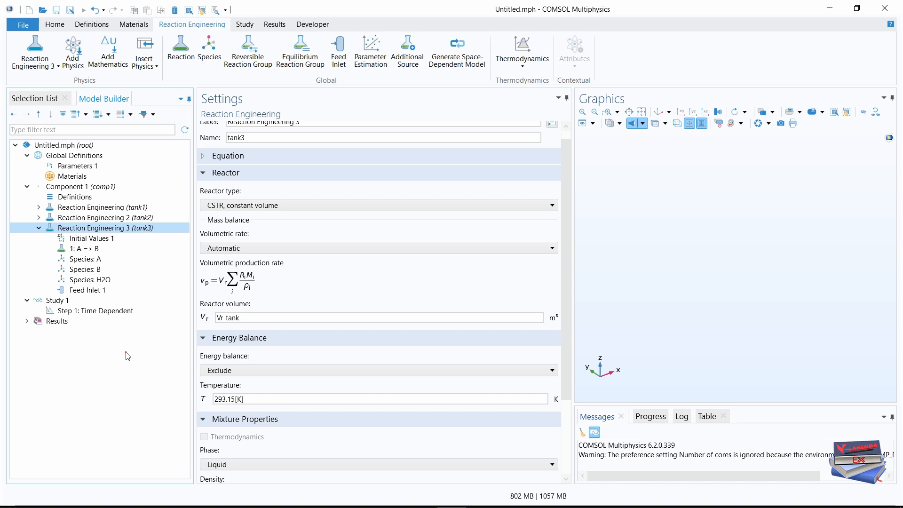
left_click(113, 238)
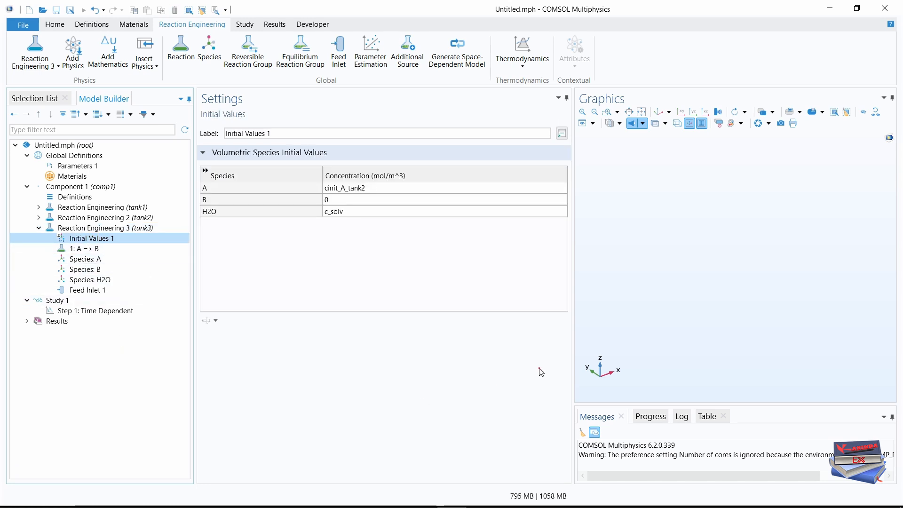
key("alt+Tab")
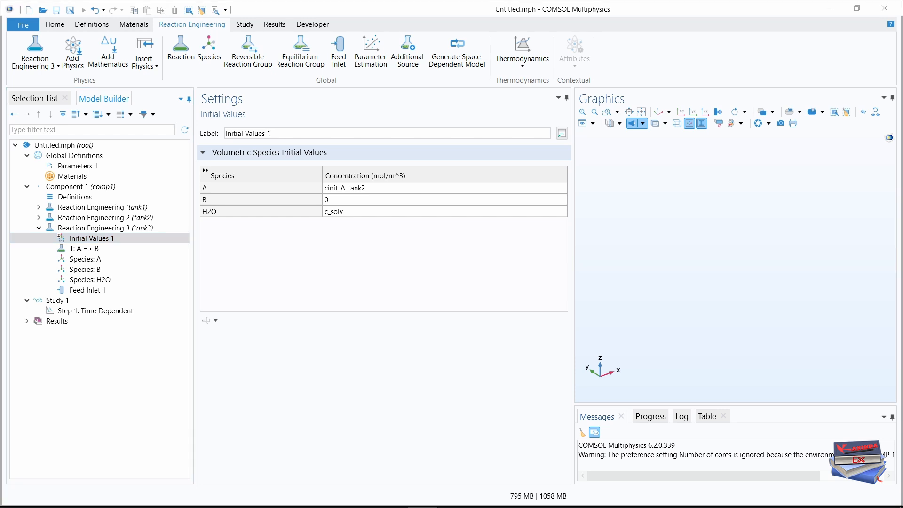
double_click(366, 188)
left_click(366, 188)
key("BackSpace")
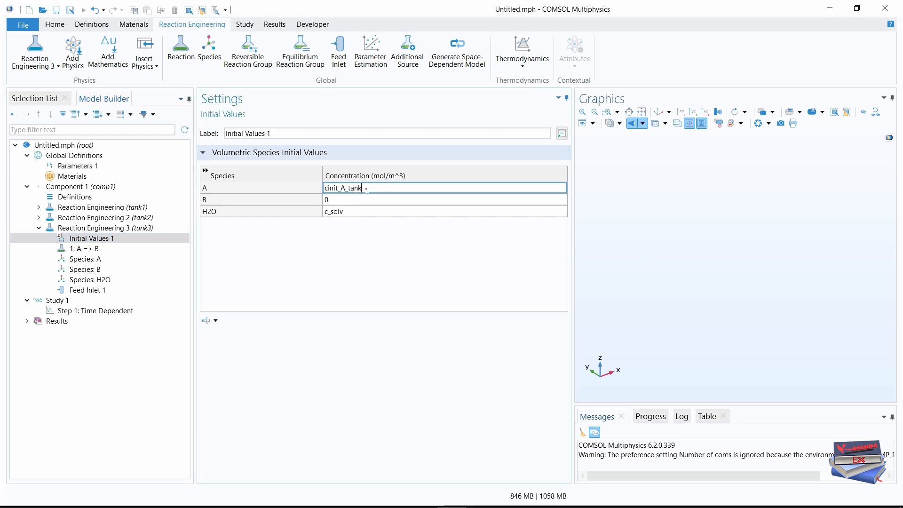
type("3")
Set the feed inlet concentrations in tank3 to tank2.c_A for species A and tank2.c_B for species B.
left_click(91, 290)
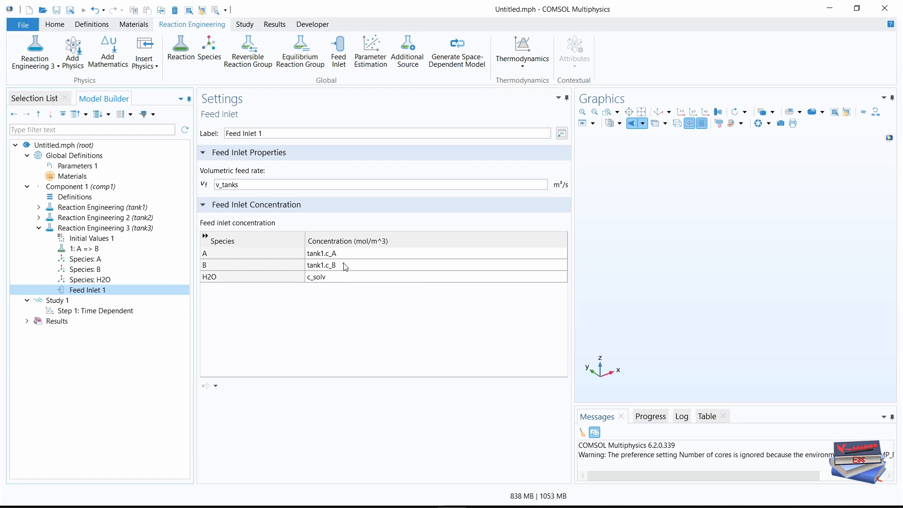
left_click(324, 253)
key("BackSpace")
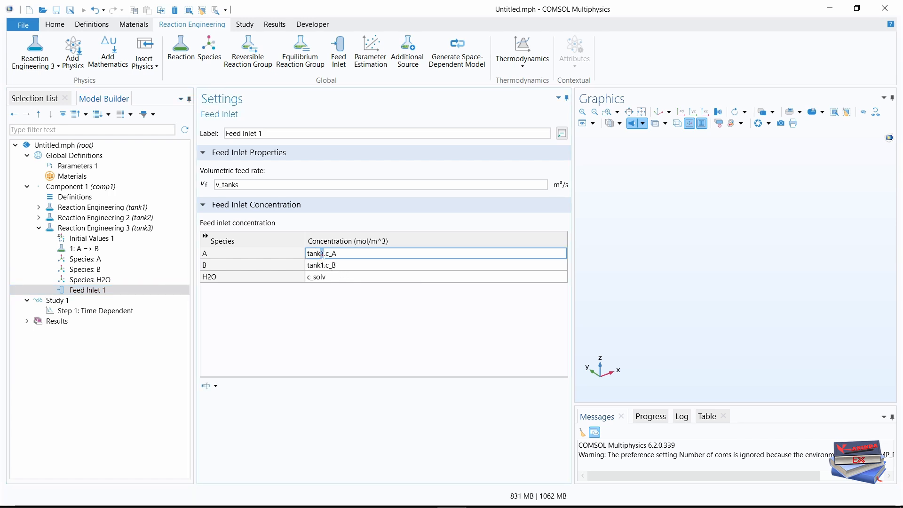
type("2")
left_click(320, 264)
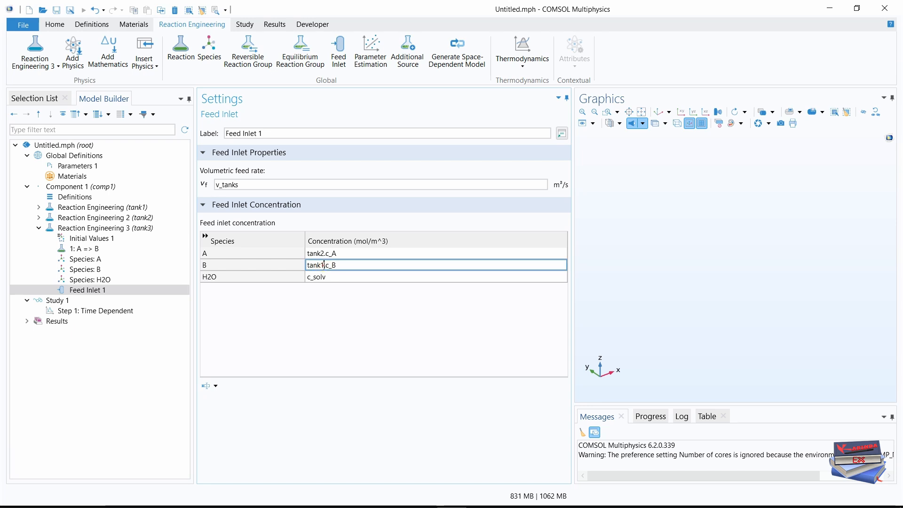
key("BackSpace")
type("2")
left_click(341, 330)
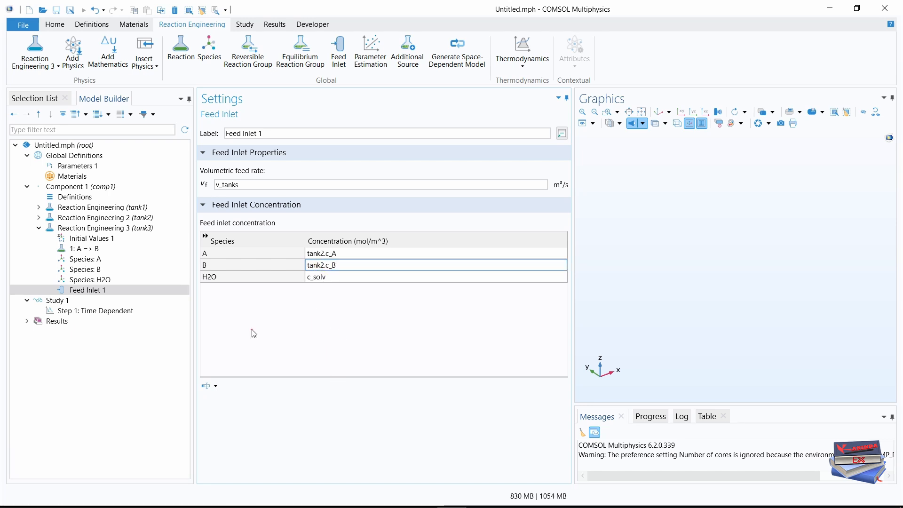
left_click(85, 250)
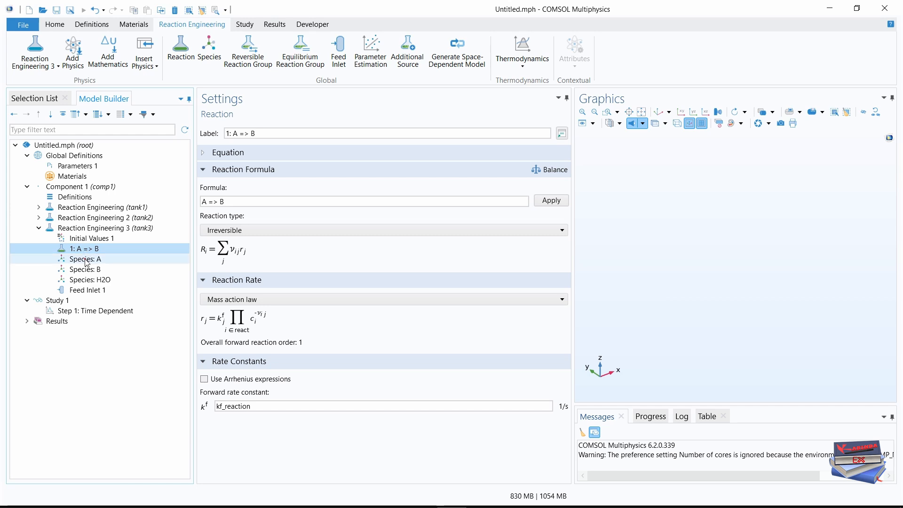
left_click(86, 239)
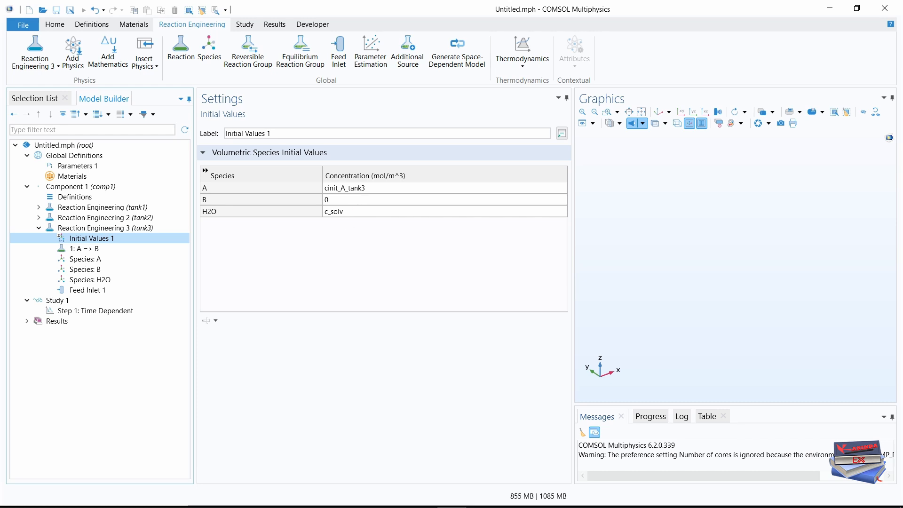
key("alt+Tab")
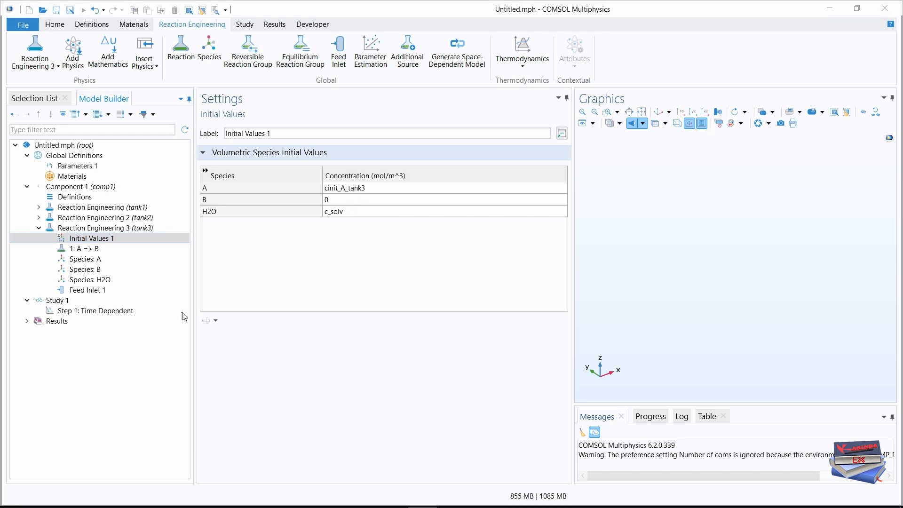
left_click(38, 229)
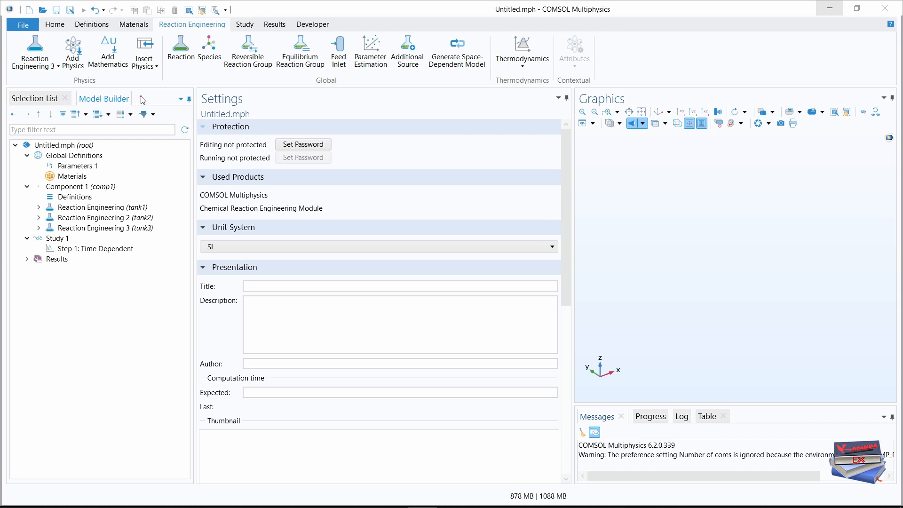
Save the model as tankinseries_control_KABEX in the Tank Series with Feedback Control folder.
key("ctrl+s")
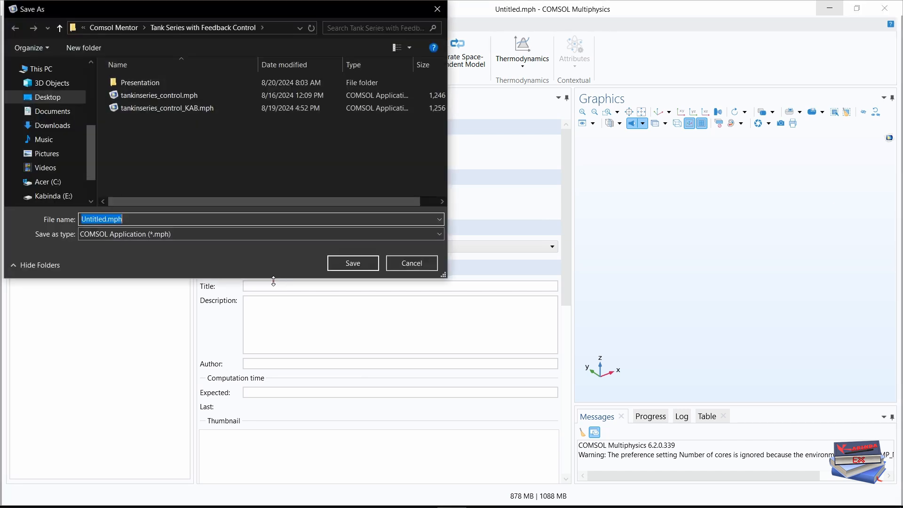
type("tankinseries_control_KABEX")
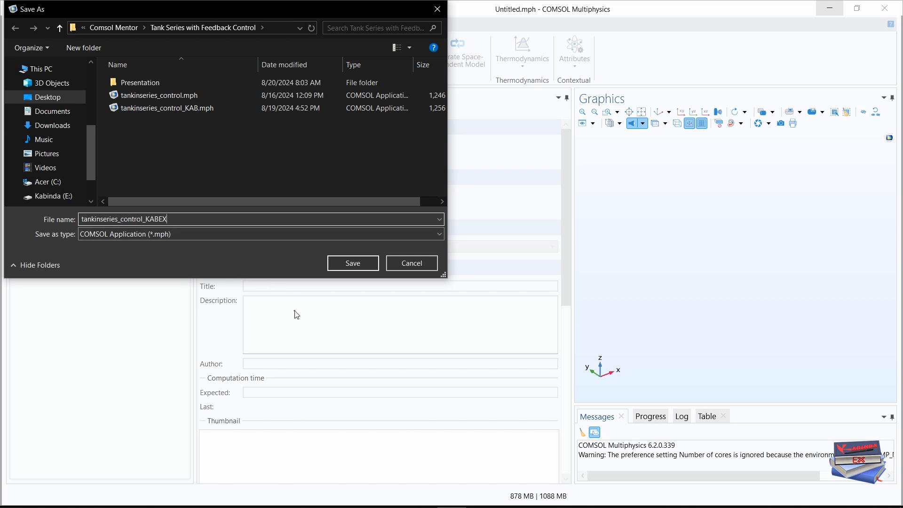
left_click(339, 263)
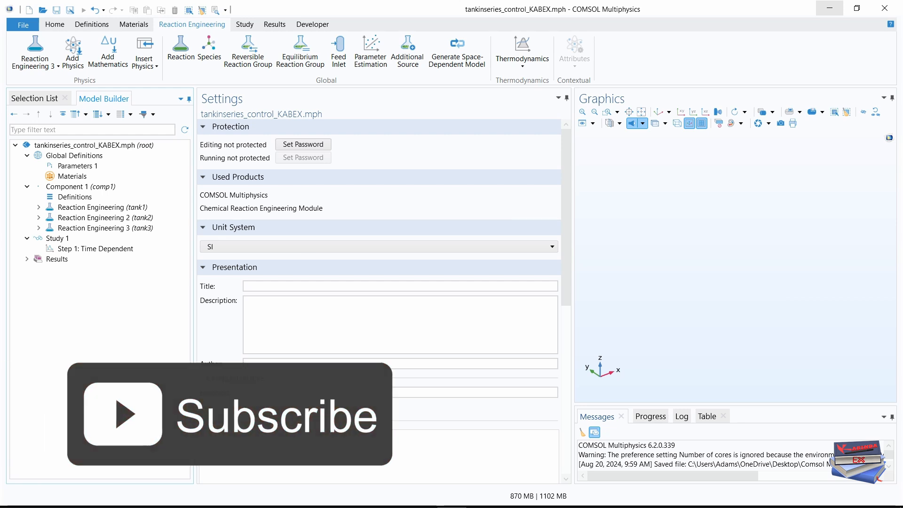
Set the output times of Study 1's Time Dependent step to range(0,1,600) seconds.
left_click(57, 248)
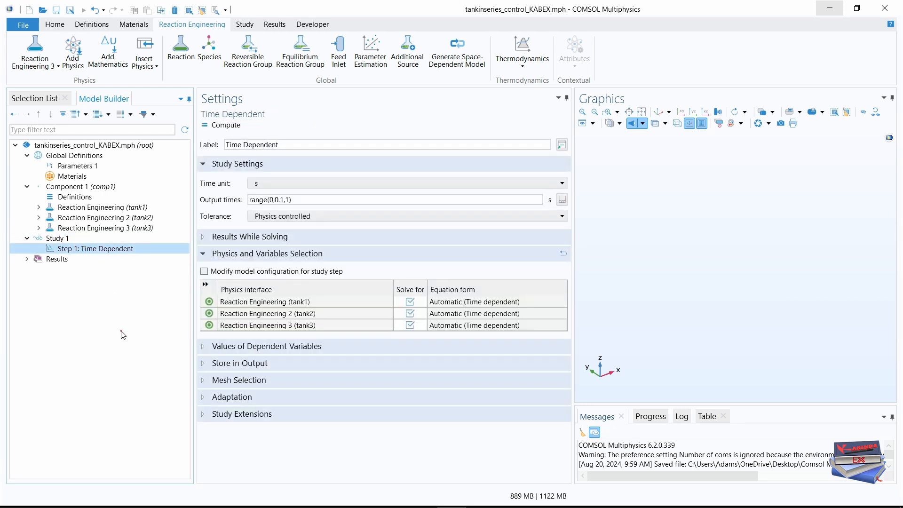
left_click(278, 199)
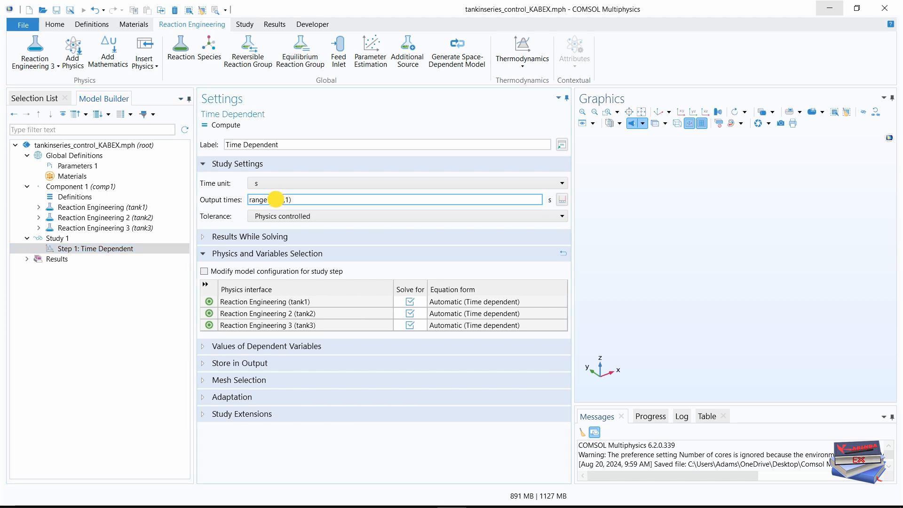
double_click(277, 199)
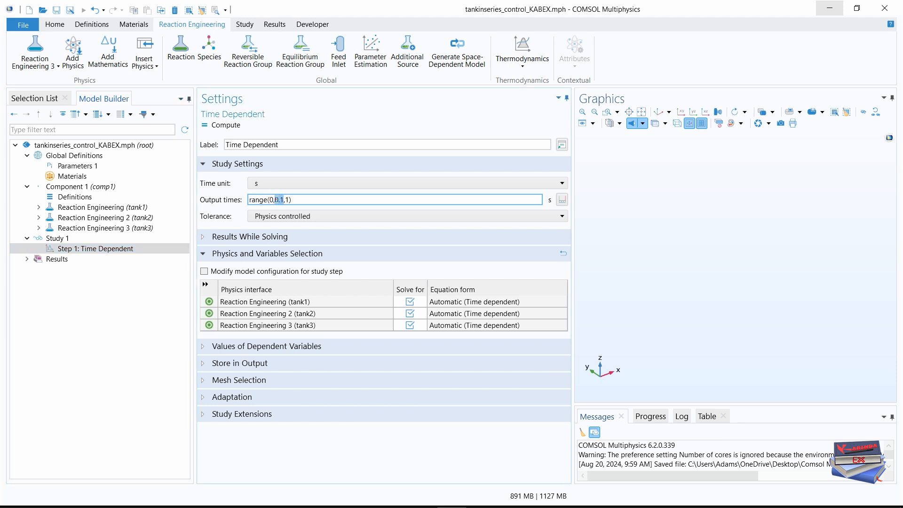
type("1")
left_click(283, 199)
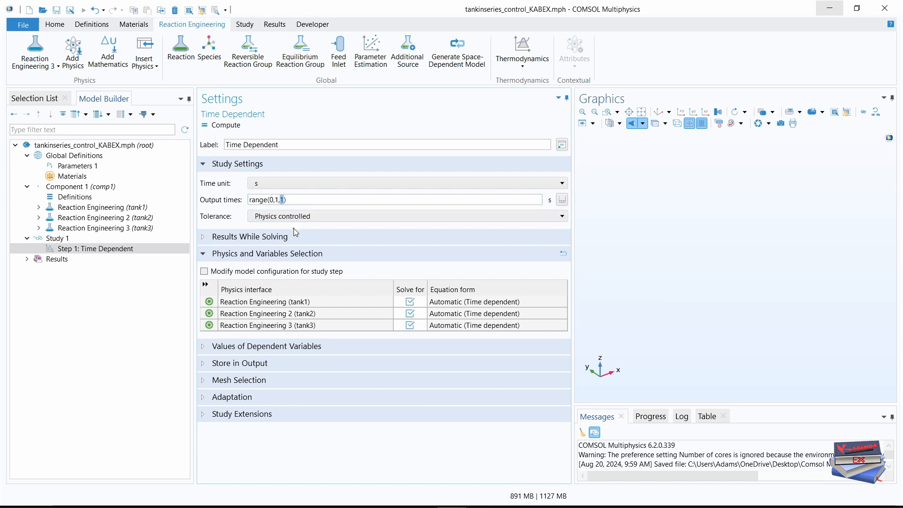
type("600")
left_click(107, 399)
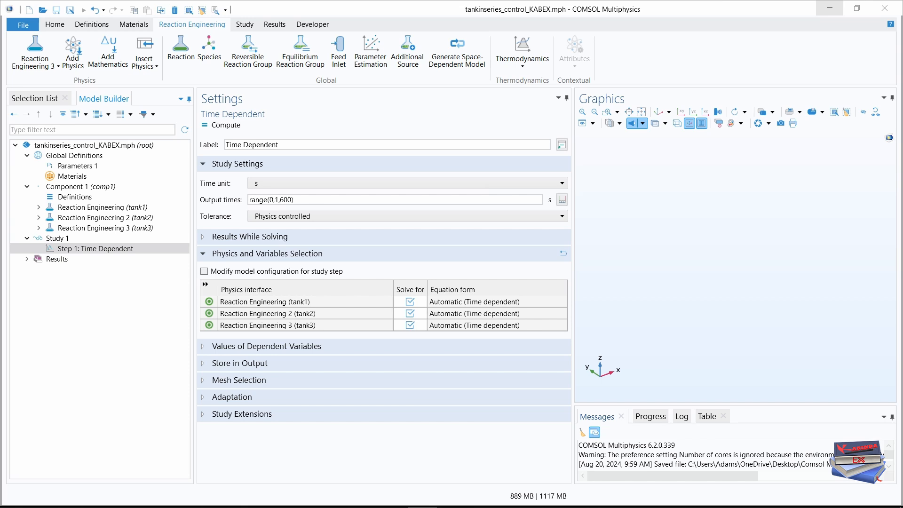
Save the model file and compute the time-dependent study.
left_click(57, 11)
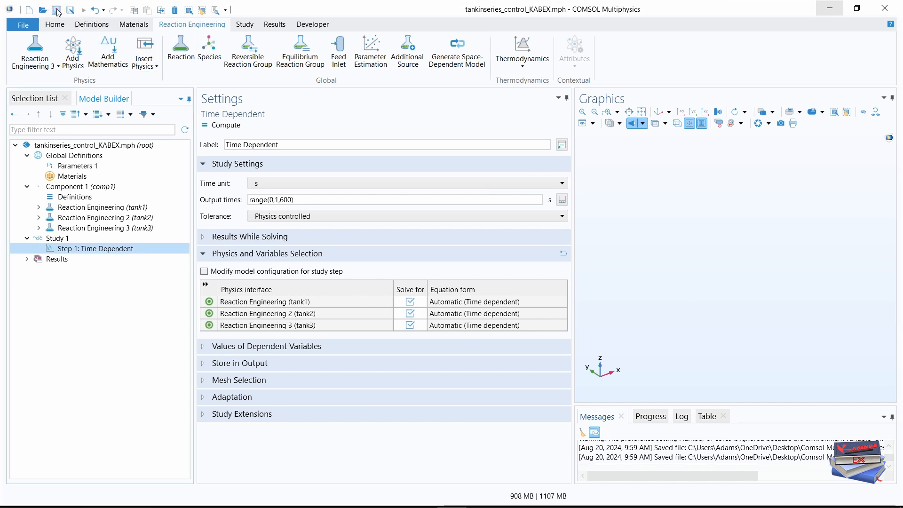
left_click(215, 128)
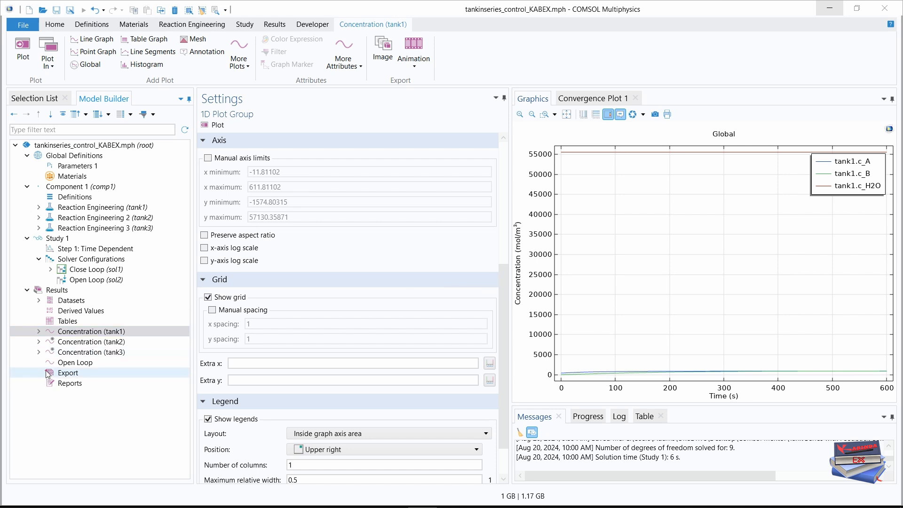
Add a Global plot to the Open Loop 1D plot group.
left_click(69, 364)
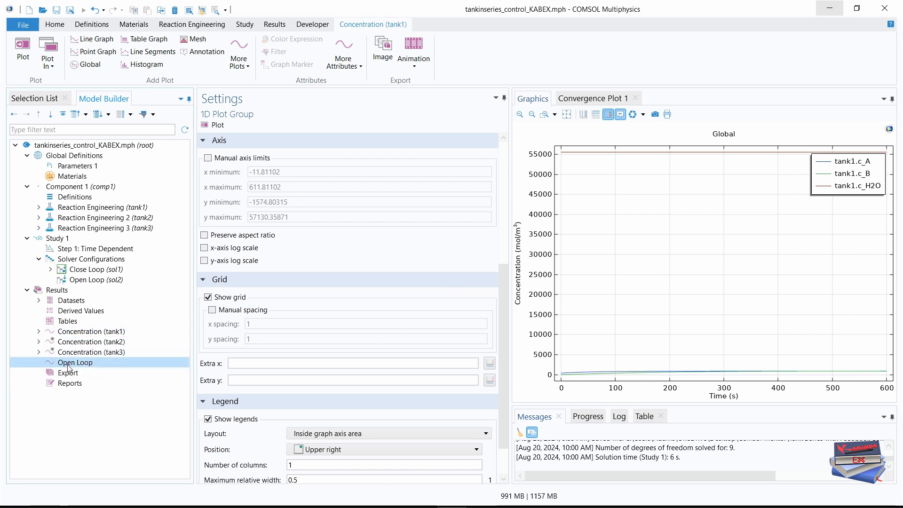
right_click(69, 364)
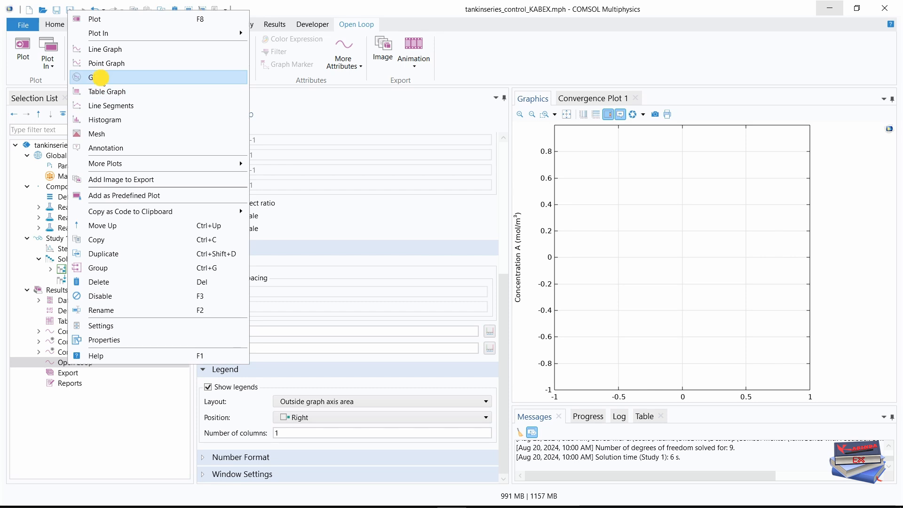
left_click(100, 77)
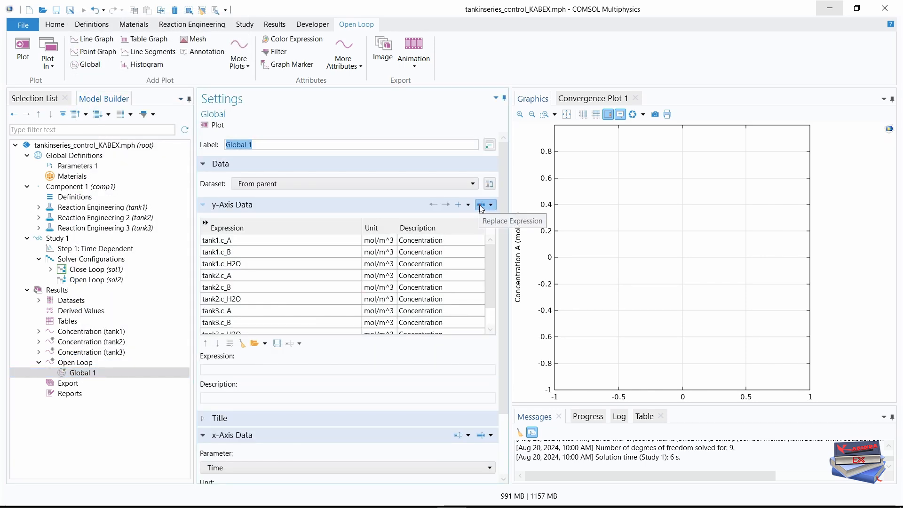
Replace the y-axis expressions of the Open Loop global plot with tank1.c_A, the species A concentration in tank1.
left_click(481, 207)
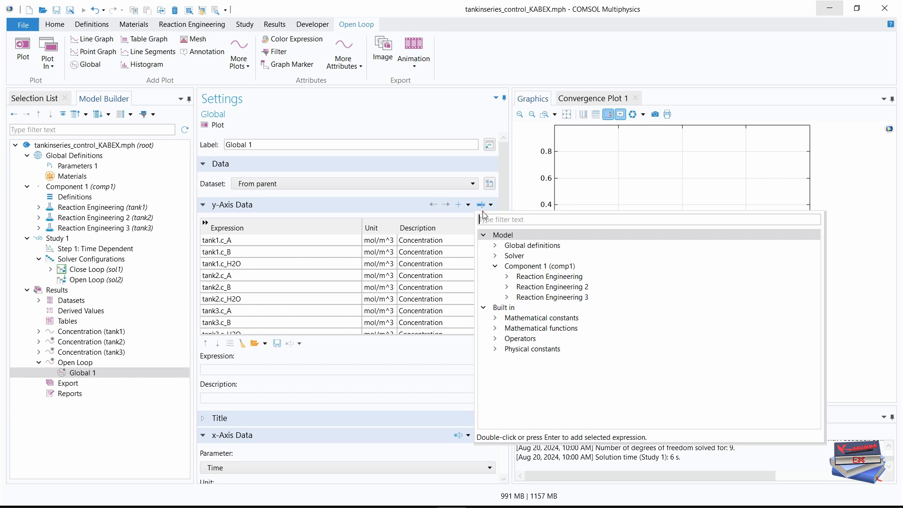
left_click(490, 234)
left_click(488, 220)
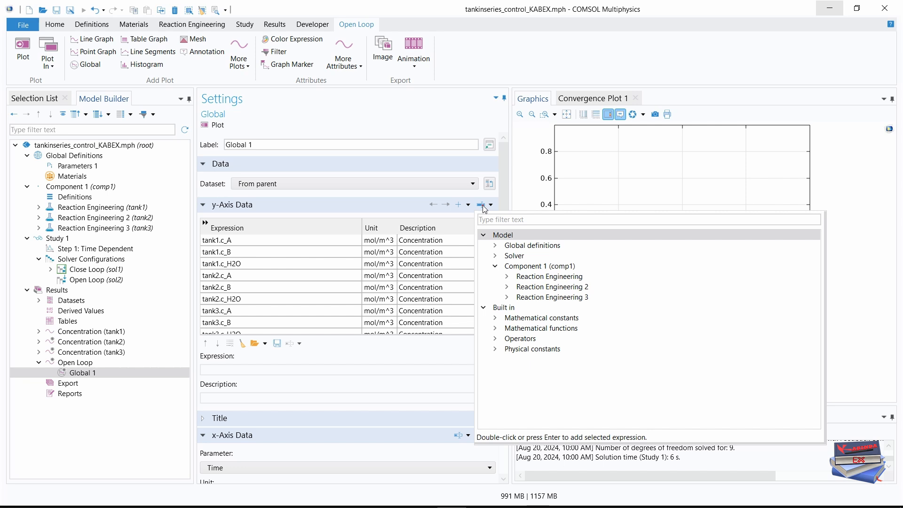
left_click(507, 277)
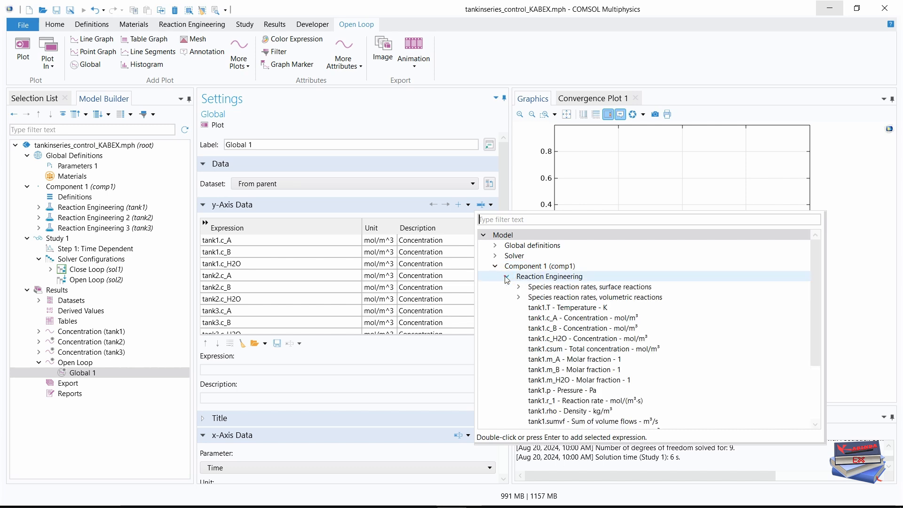
left_click(539, 321)
double_click(539, 322)
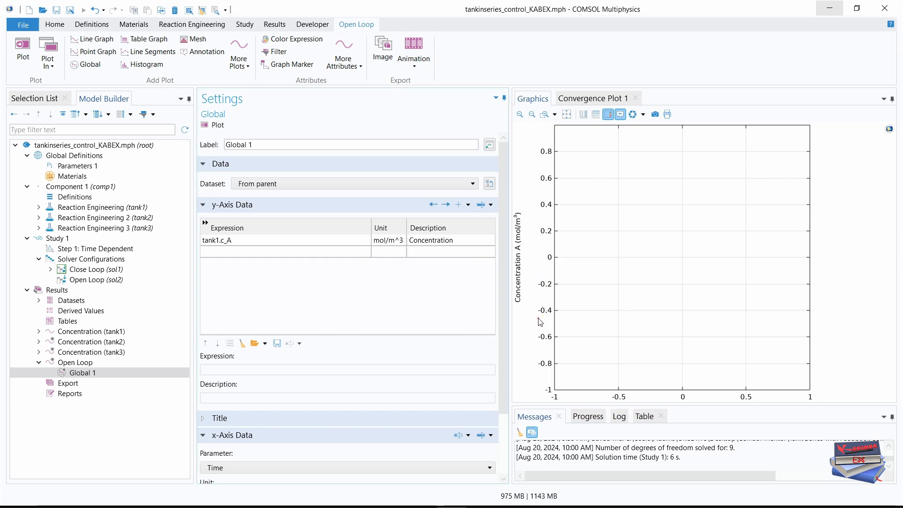
Add tank2.c_A and tank3.c_A to the y-axis expressions of the Open Loop global plot.
left_click(460, 205)
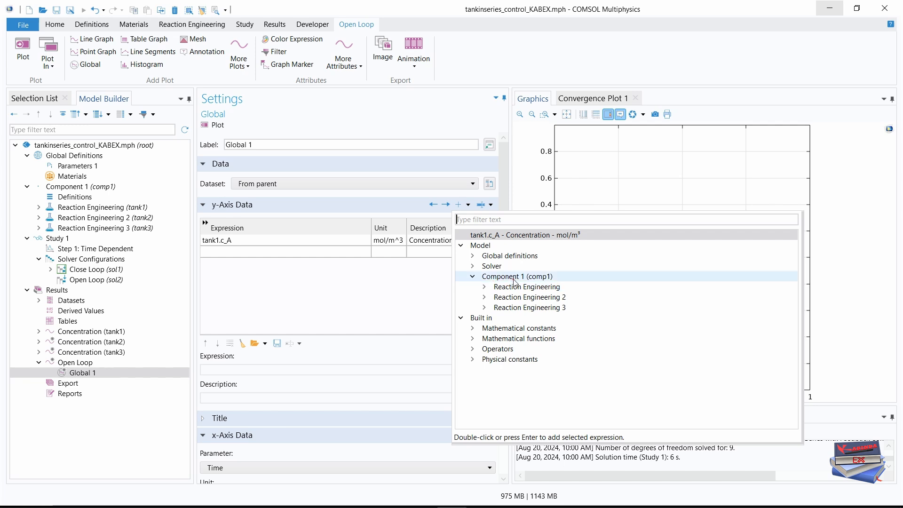
left_click(485, 297)
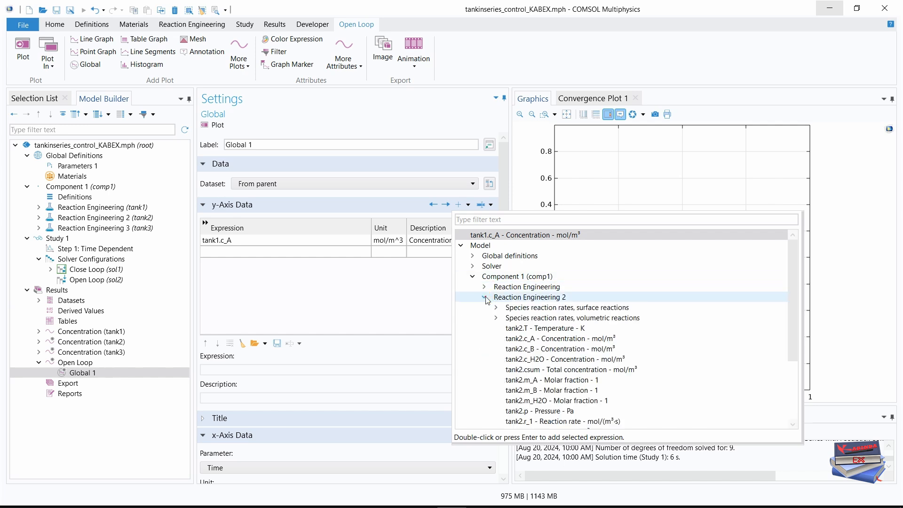
double_click(517, 339)
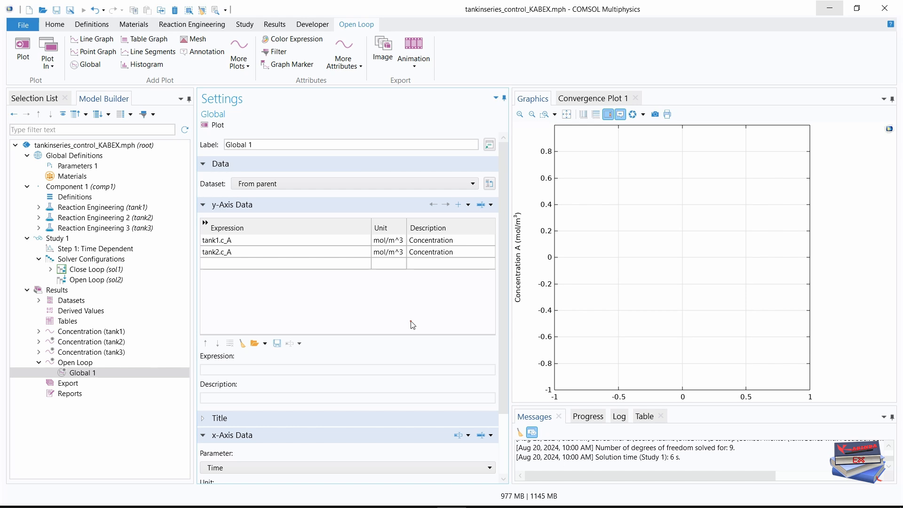
left_click(458, 205)
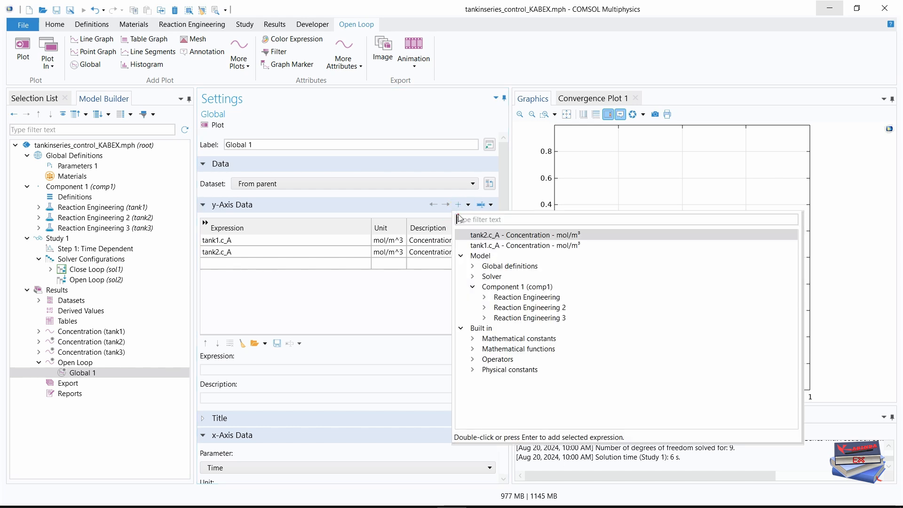
left_click(485, 318)
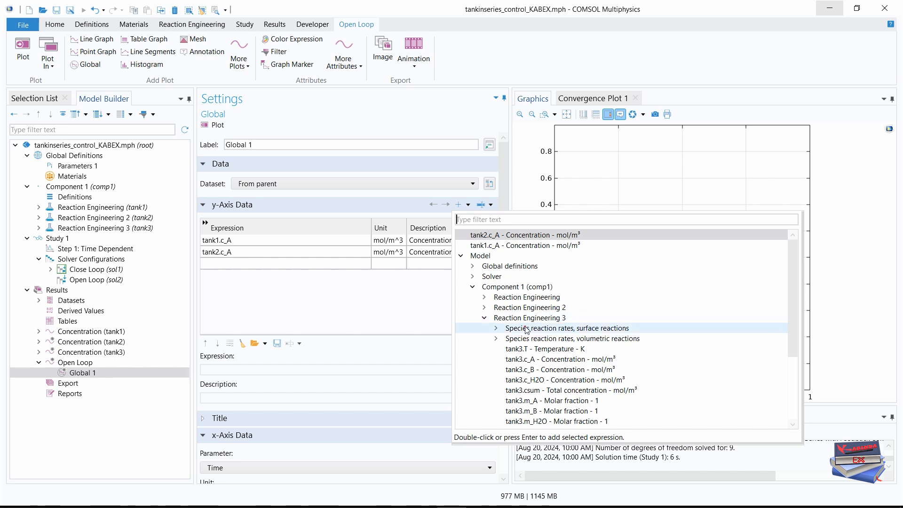
double_click(514, 364)
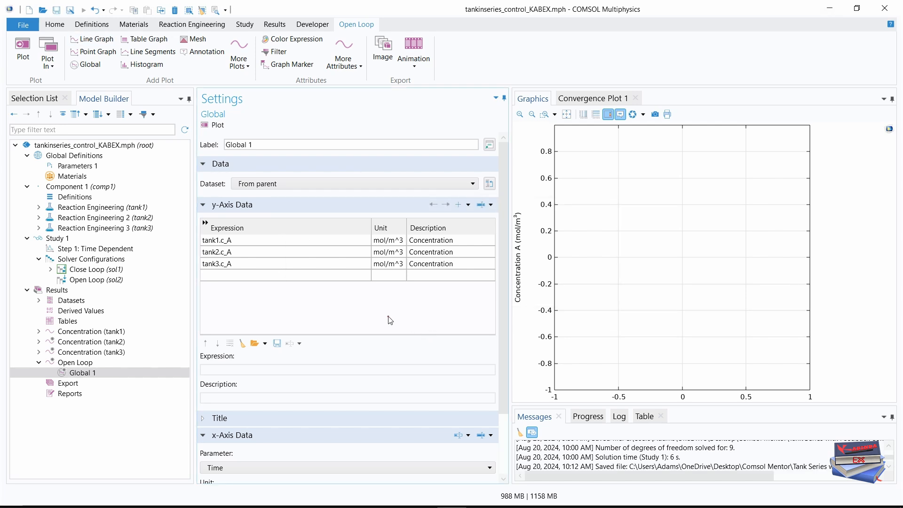
left_click(422, 507)
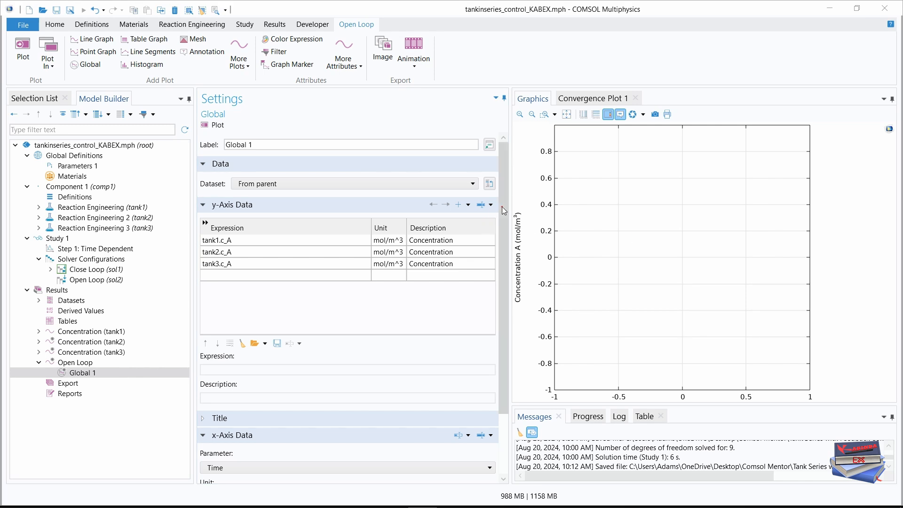
Set the x-axis time unit of the Open Loop global plot to min.
left_click_drag(504, 205, 497, 292)
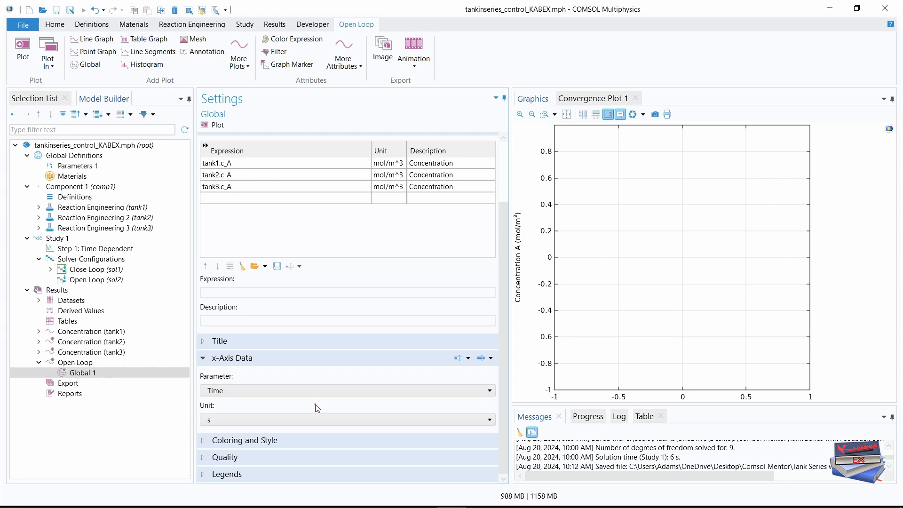
left_click(298, 422)
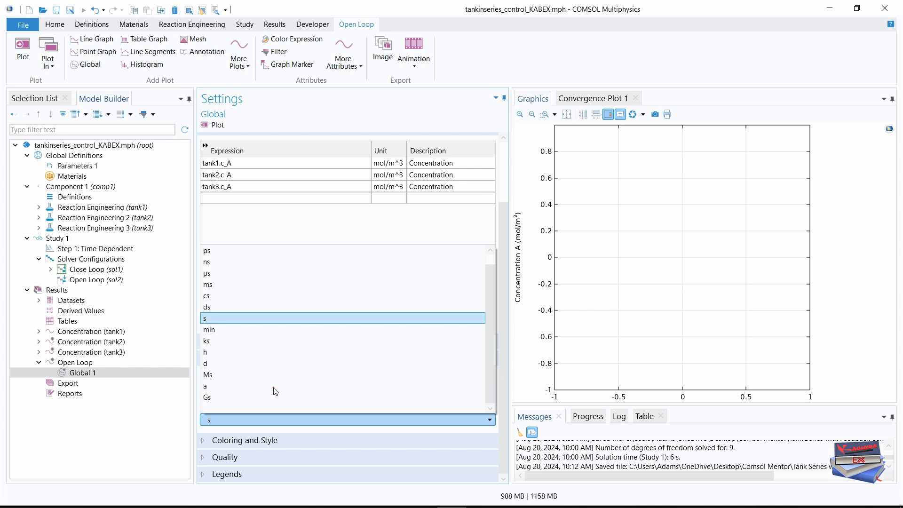
left_click(215, 330)
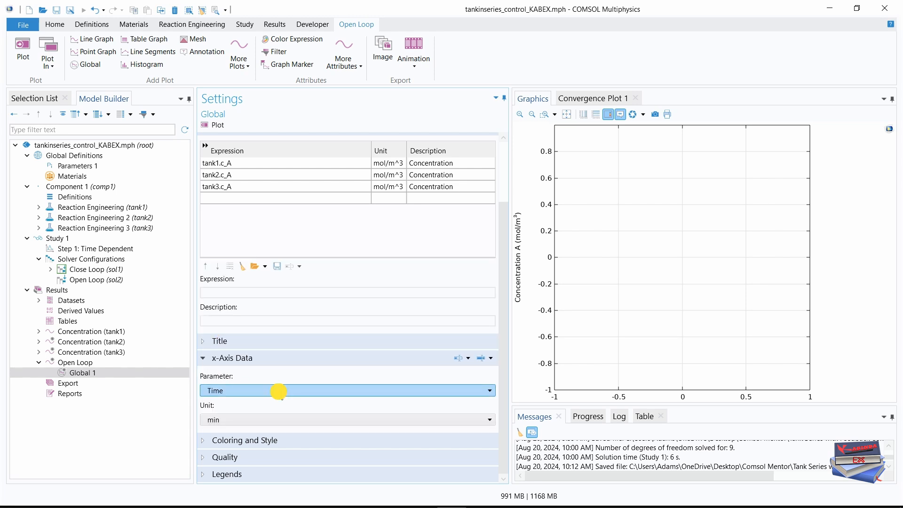
left_click(281, 392)
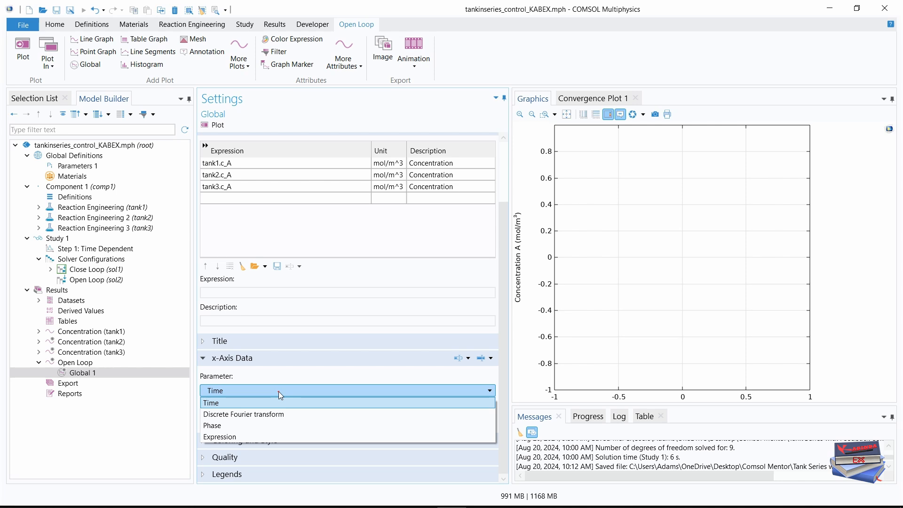
left_click(277, 384)
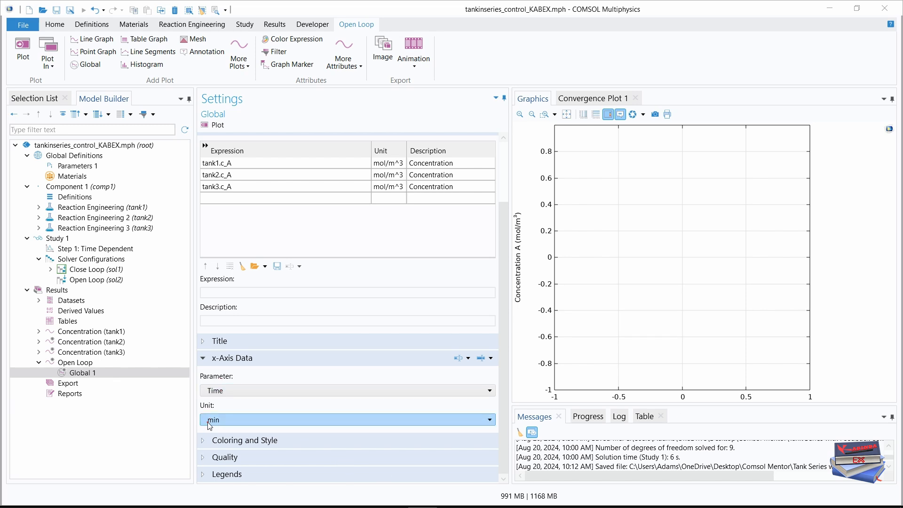
Change the global plot's x-axis parameter to Expression and enter t as the expression.
left_click(492, 390)
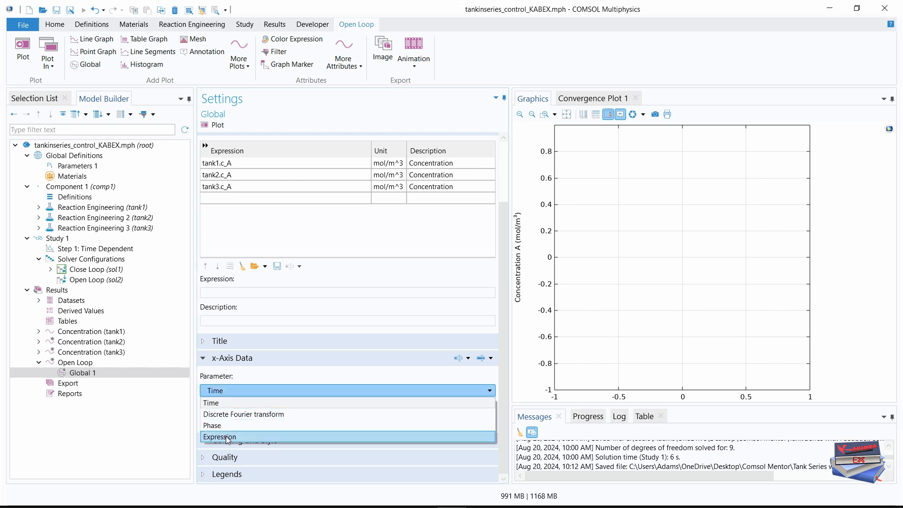
left_click(229, 437)
left_click(222, 418)
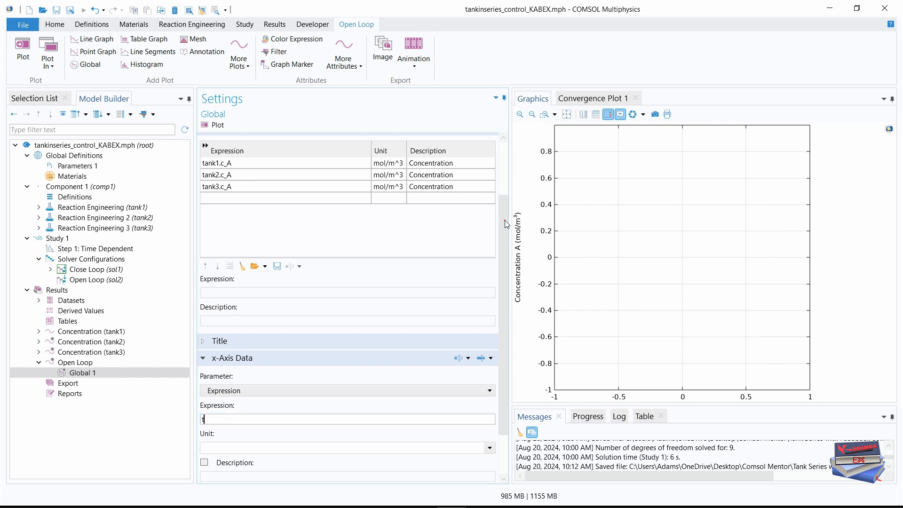
Switch the legends of the Open Loop global plot to Manual.
left_click_drag(502, 222, 497, 296)
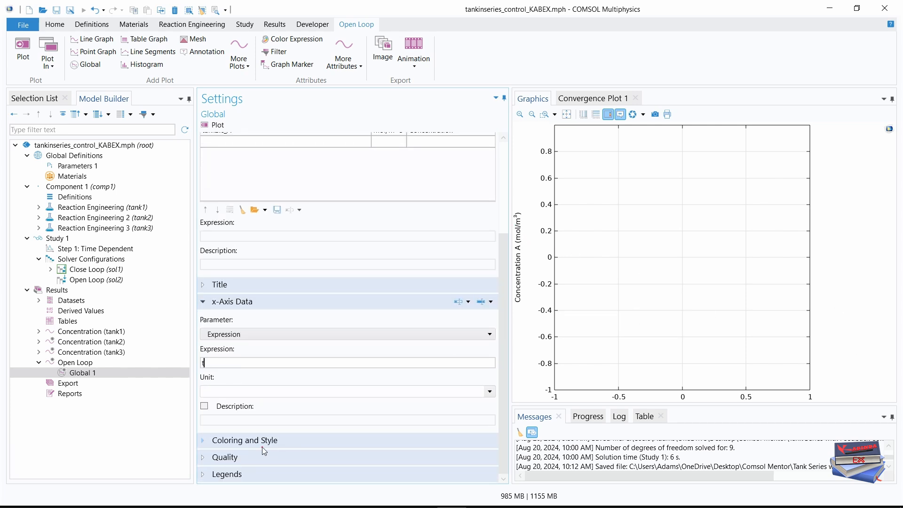
left_click(203, 474)
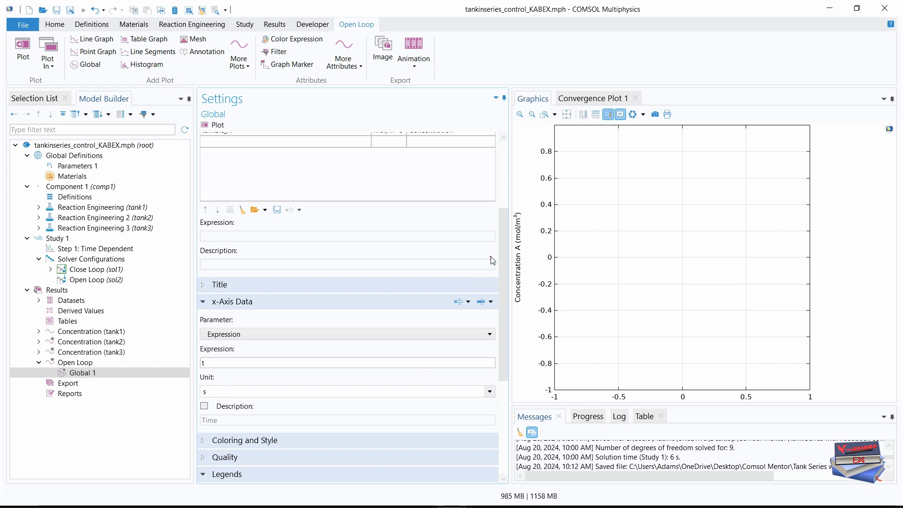
left_click_drag(503, 246, 494, 372)
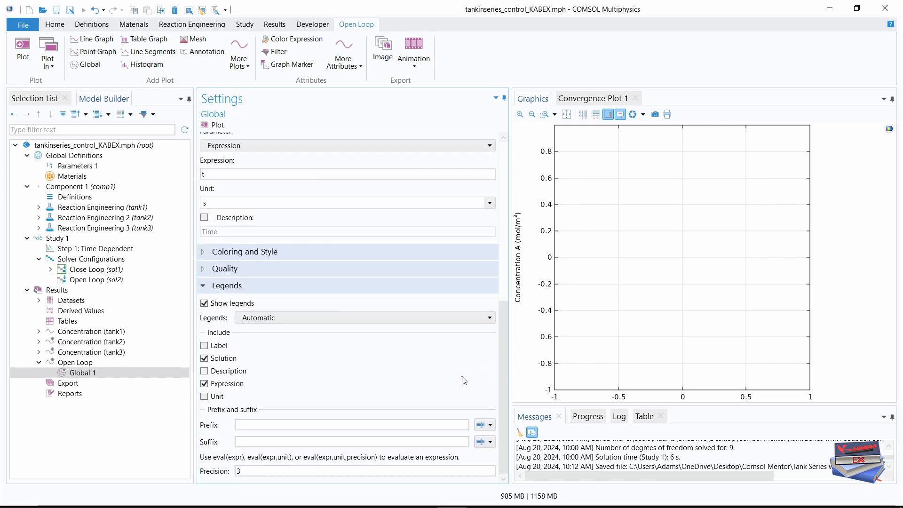
left_click(471, 320)
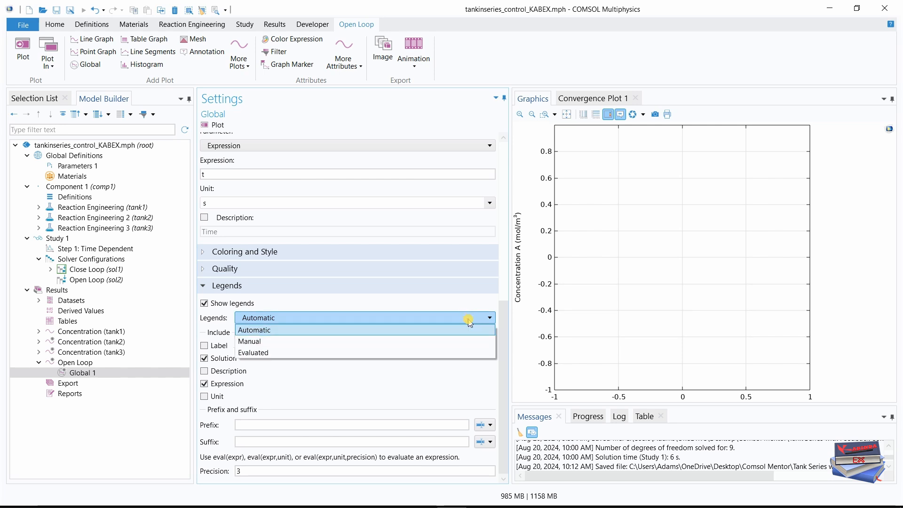
left_click(277, 343)
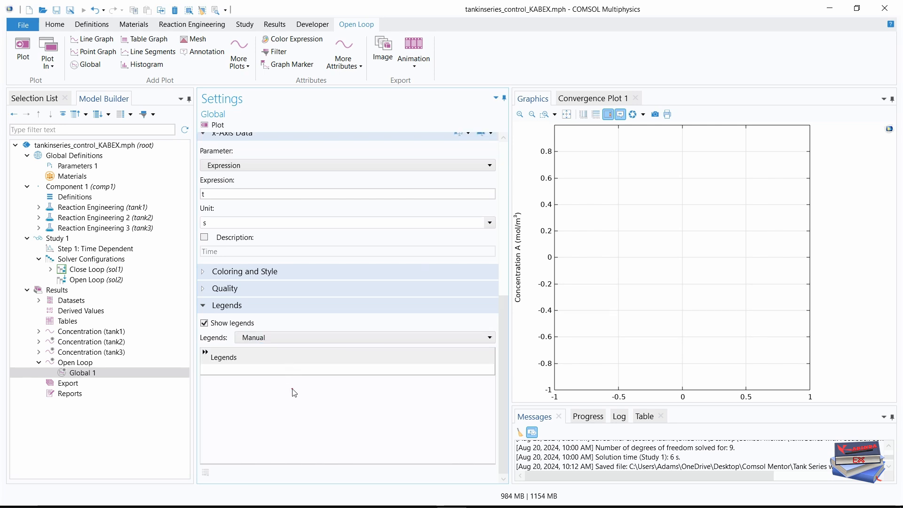
Enter Tank 1 as the first manual legend of the global plot.
left_click(258, 371)
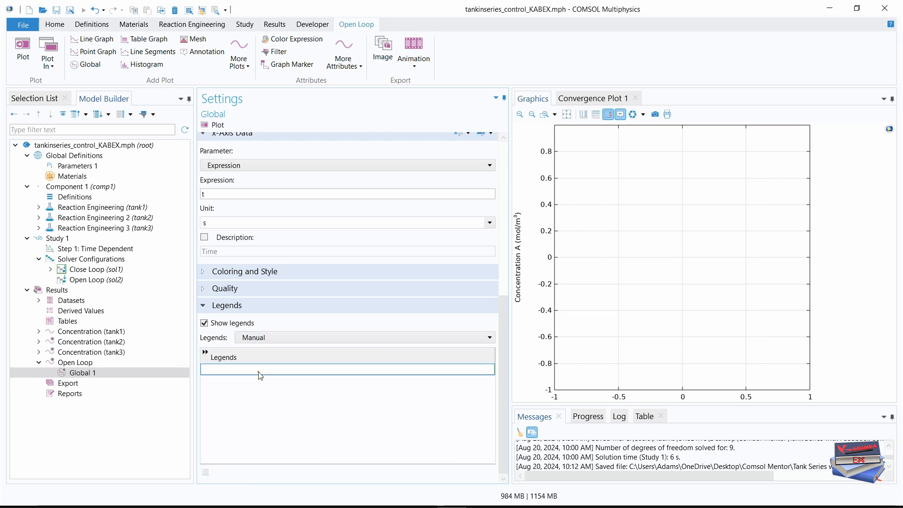
key("Caps_Lock")
type("T")
key("Caps_Lock")
type("a")
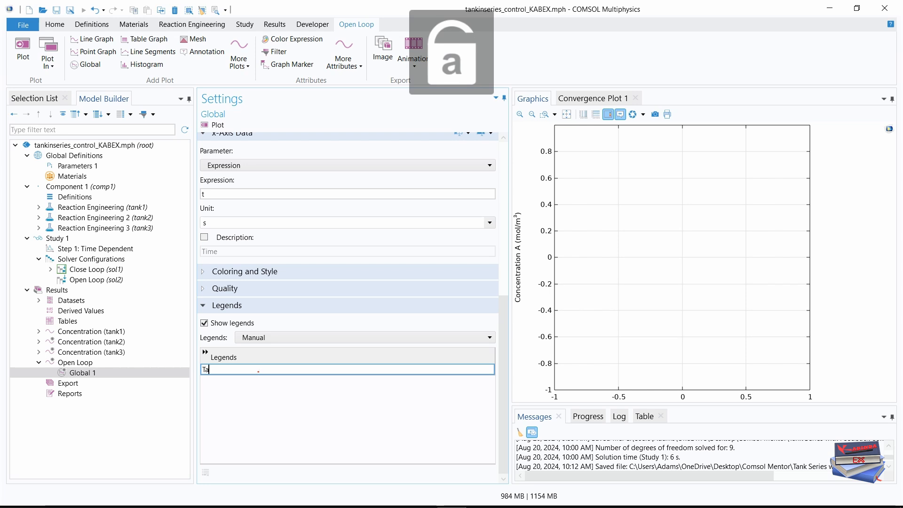
type("nk")
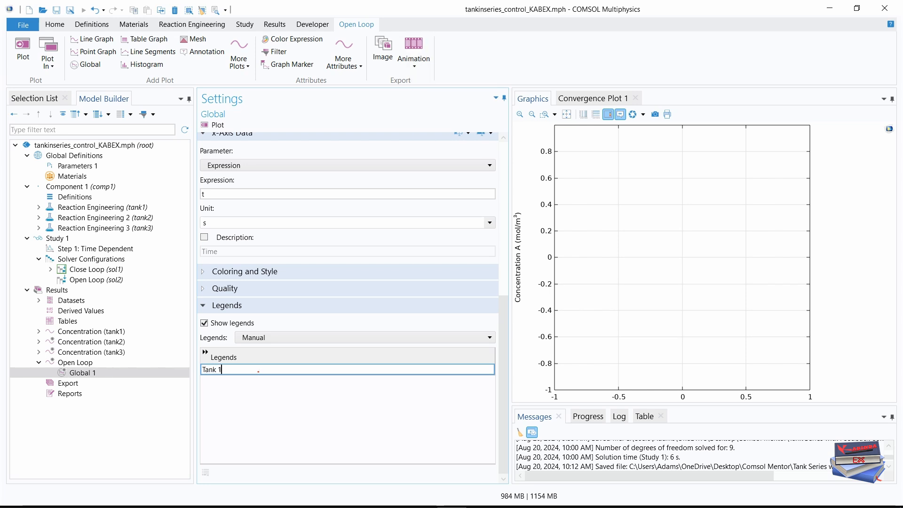
type(" 1")
key("Return")
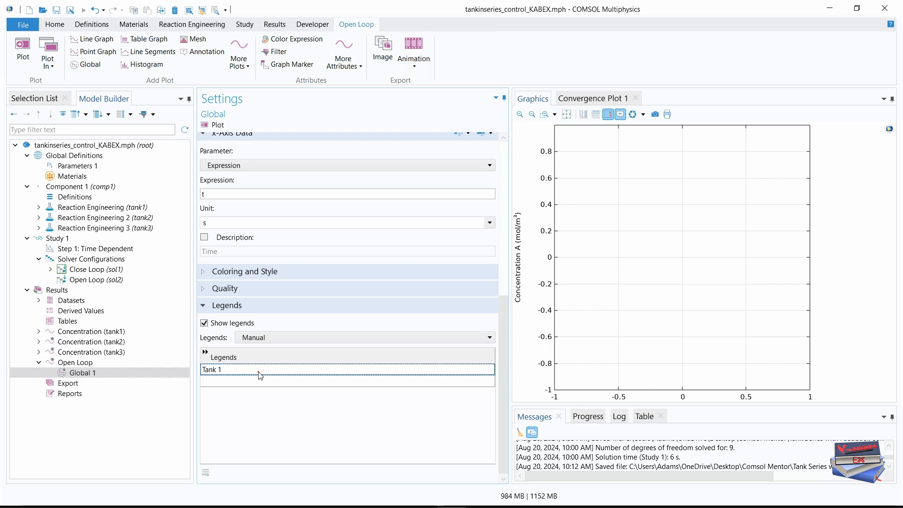
Add Tank 2 and Tank 3 as the second and third manual legends.
left_click(235, 382)
key("Caps_Lock")
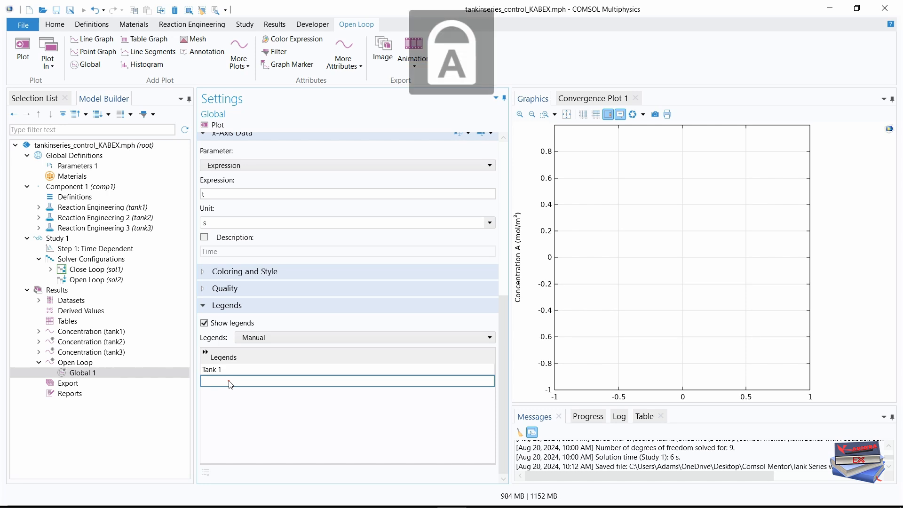
type("T")
key("Caps_Lock")
type("ank 2")
key("Return")
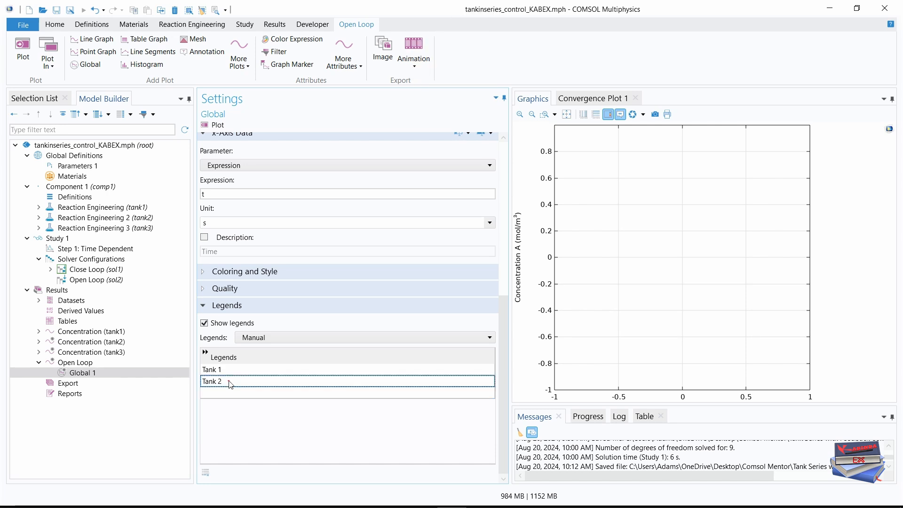
left_click(207, 393)
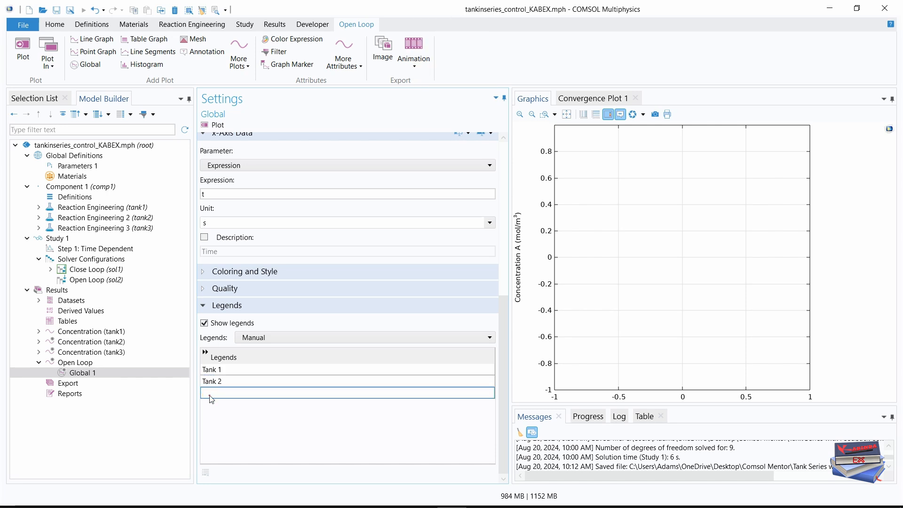
key("Caps_Lock")
type("T")
key("Caps_Lock")
type("an")
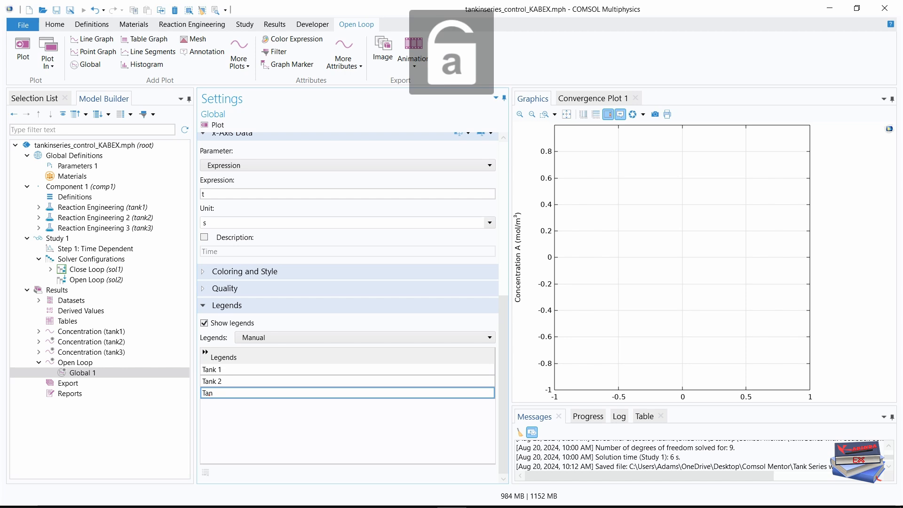
type("k 3")
left_click(262, 444)
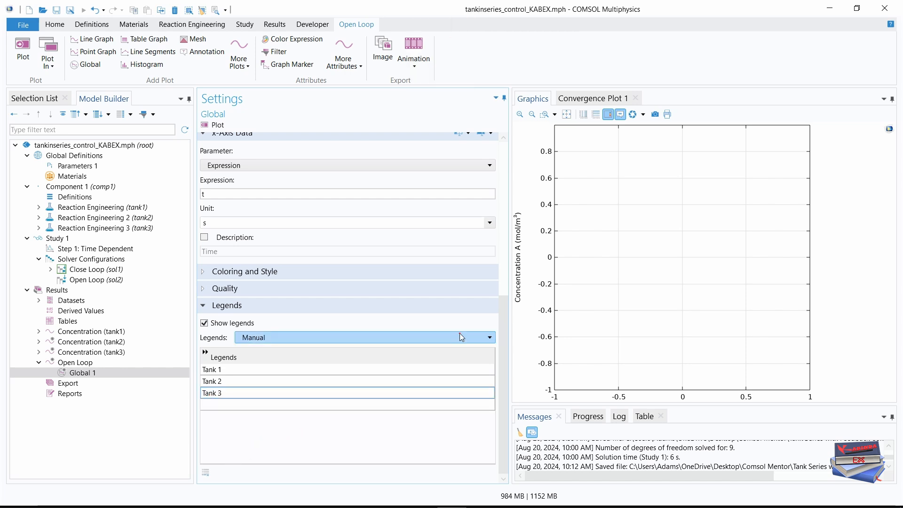
Plot the Open Loop species A concentrations for the three tanks and fit the curves in a wider graphics area.
left_click_drag(503, 328, 504, 165)
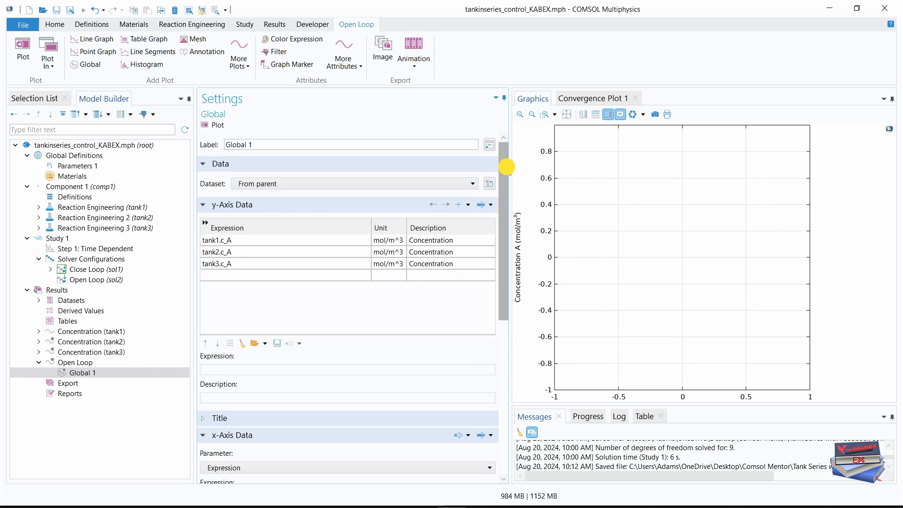
left_click(219, 125)
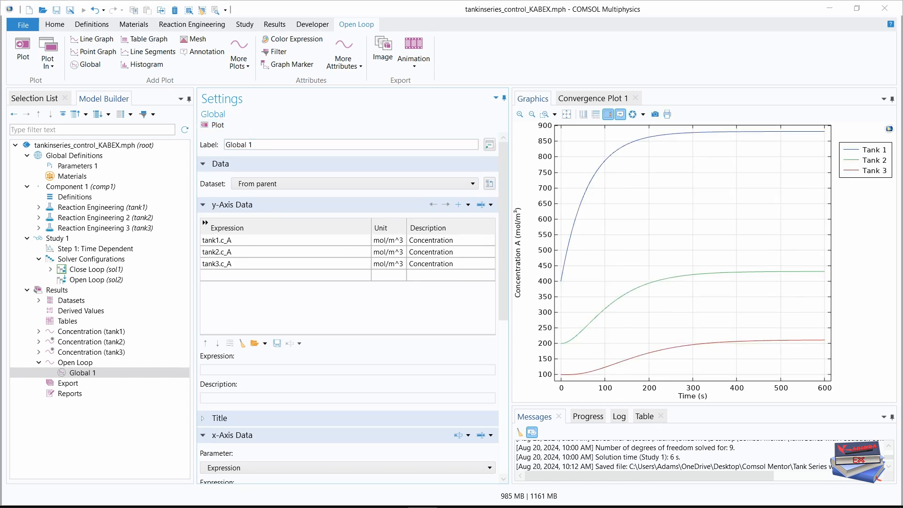
left_click_drag(510, 284, 460, 285)
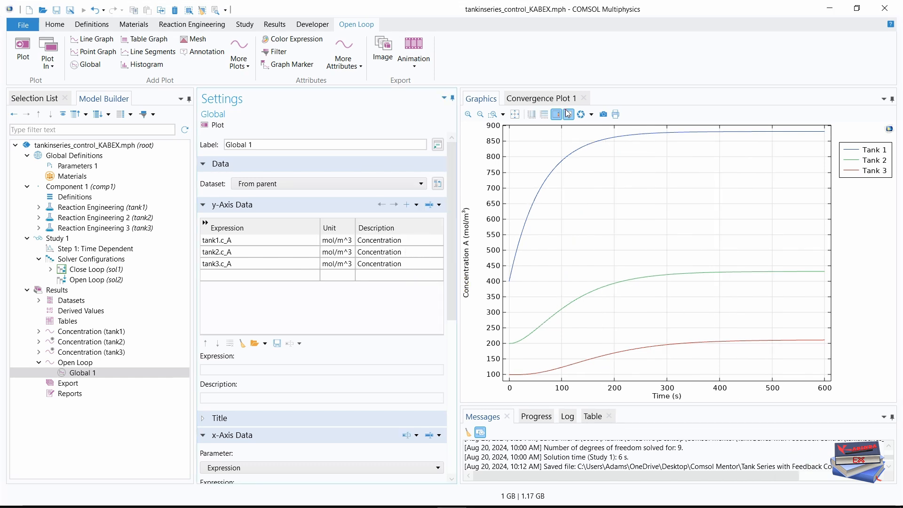
left_click(516, 117)
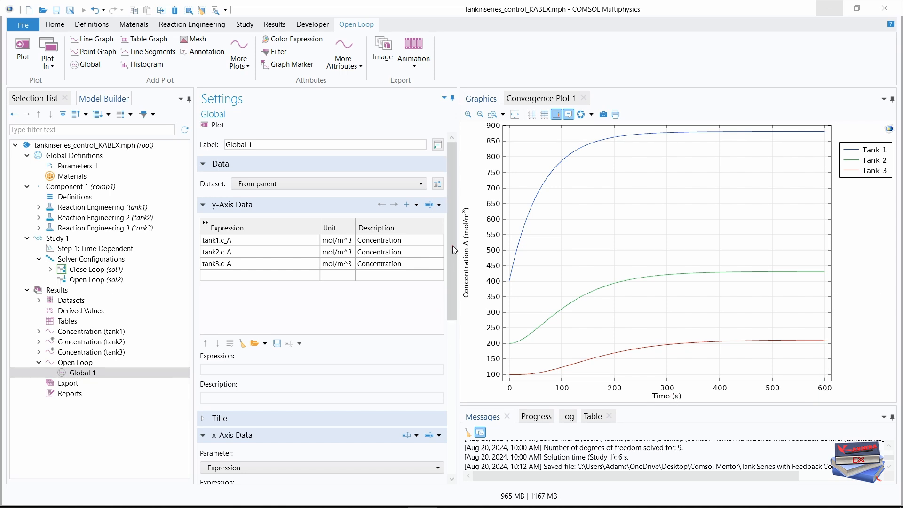
Set the x-axis unit of the Open Loop global plot to min and replot the concentration curves.
left_click_drag(451, 250, 441, 346)
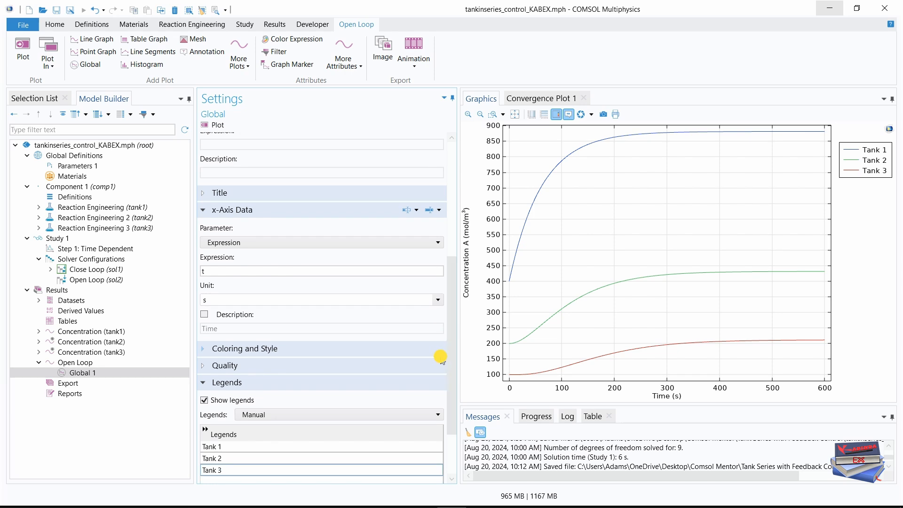
left_click(438, 297)
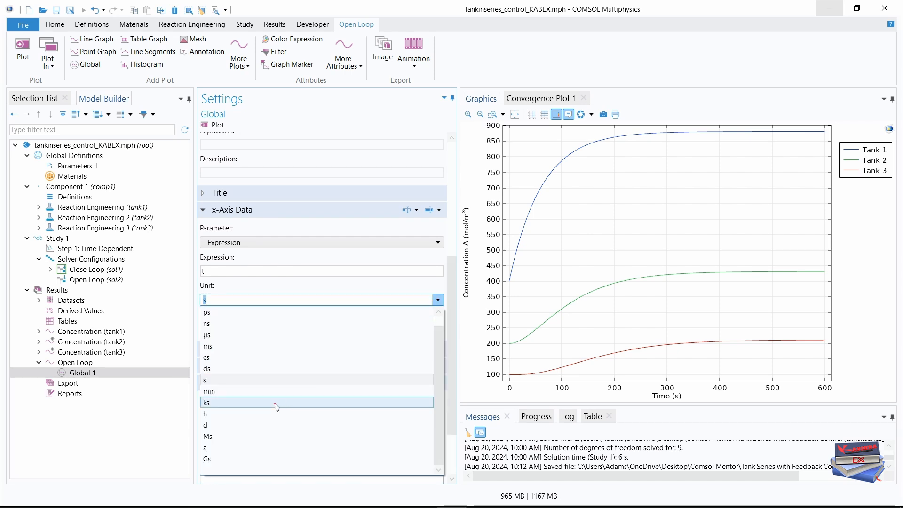
left_click(206, 392)
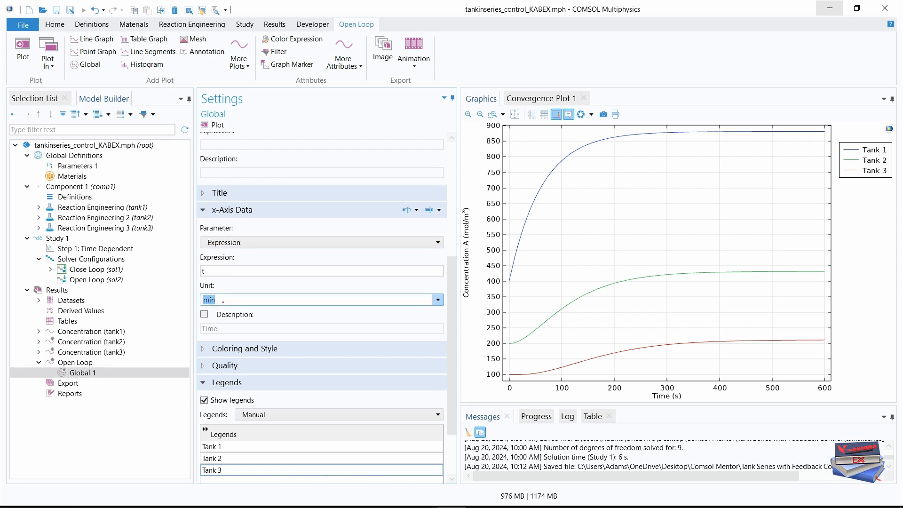
left_click(214, 124)
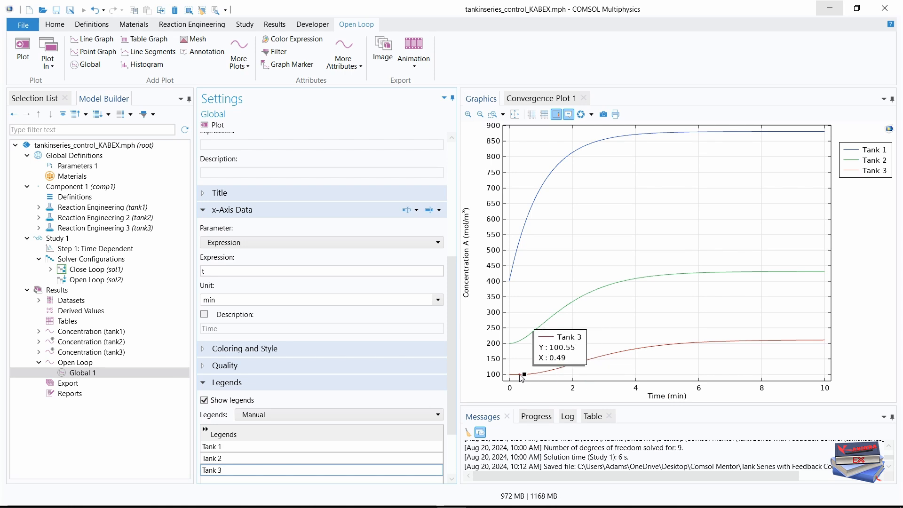
mouse_move(510, 379)
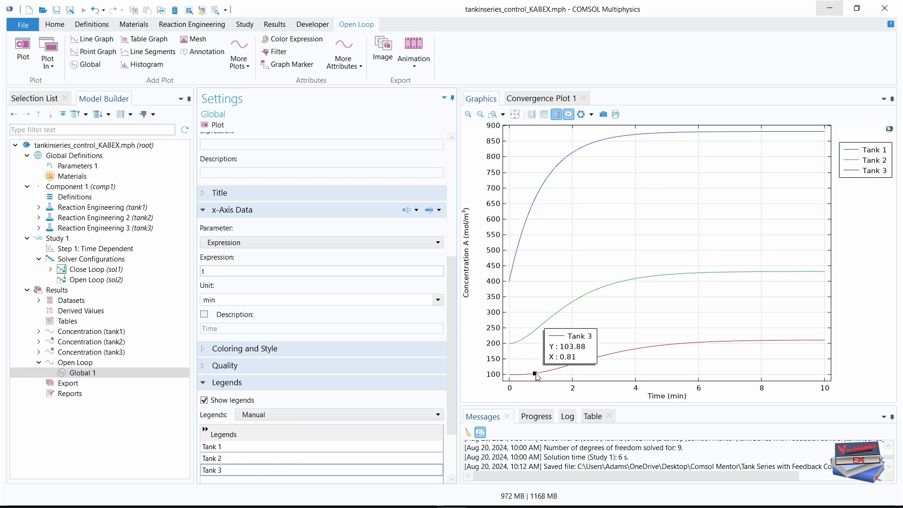
mouse_move(586, 364)
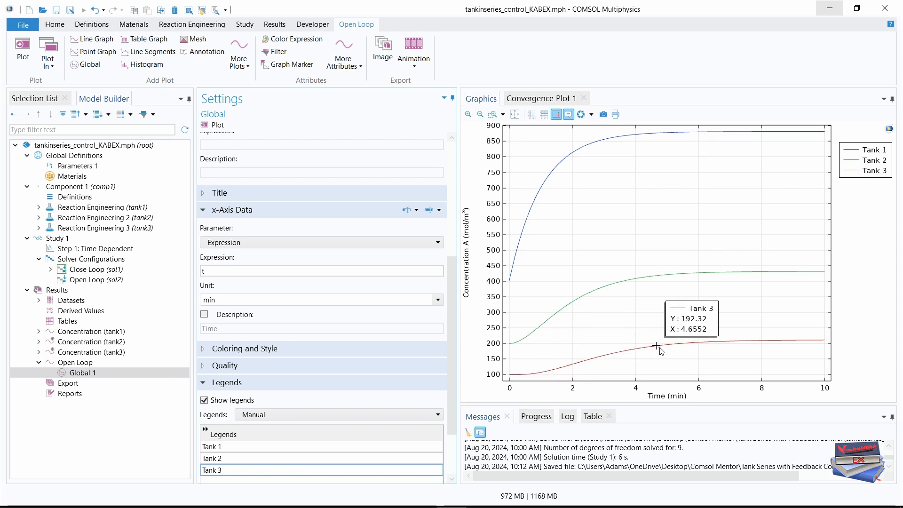
mouse_move(699, 346)
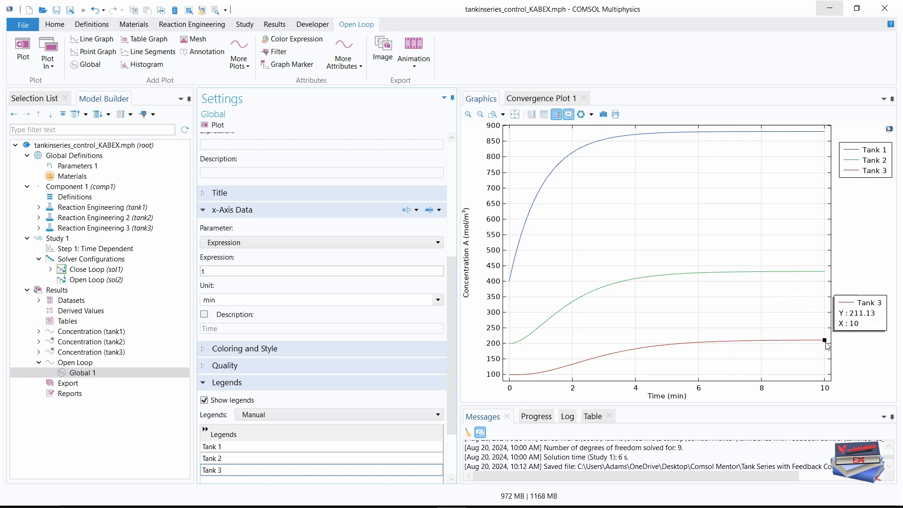
mouse_move(816, 272)
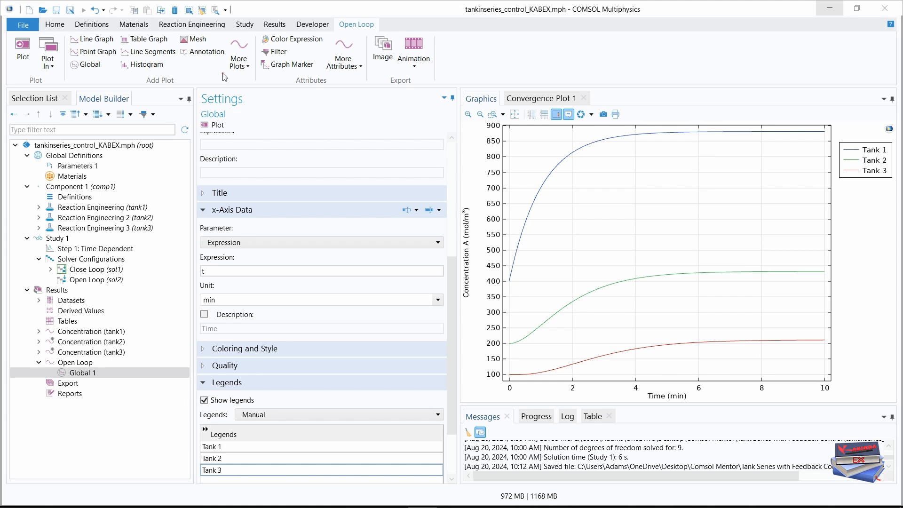
Add a Global ODEs and DAEs interface from the mathematics ODE and DAE interfaces to Component 1.
left_click(56, 26)
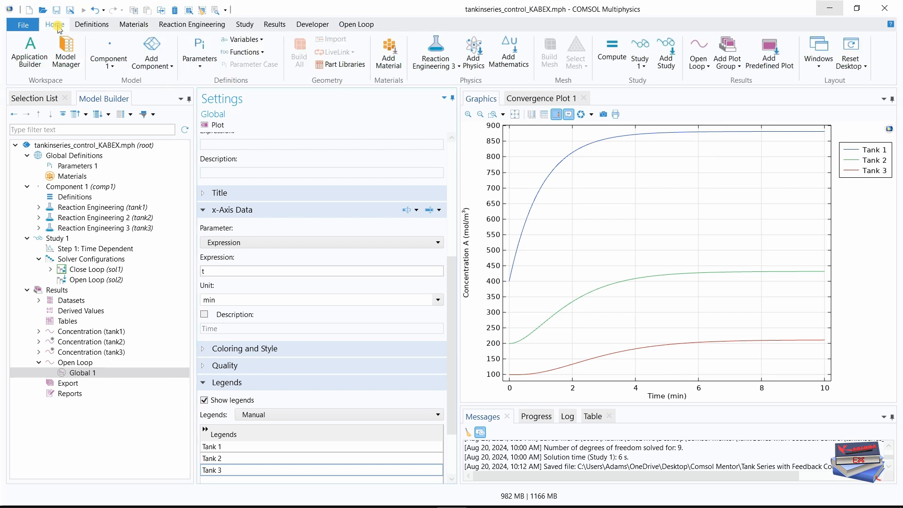
mouse_move(635, 138)
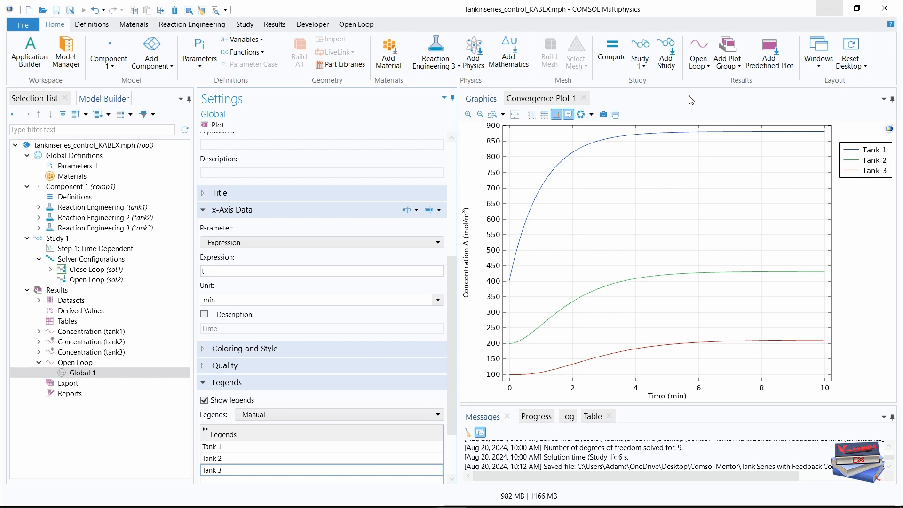
left_click(474, 54)
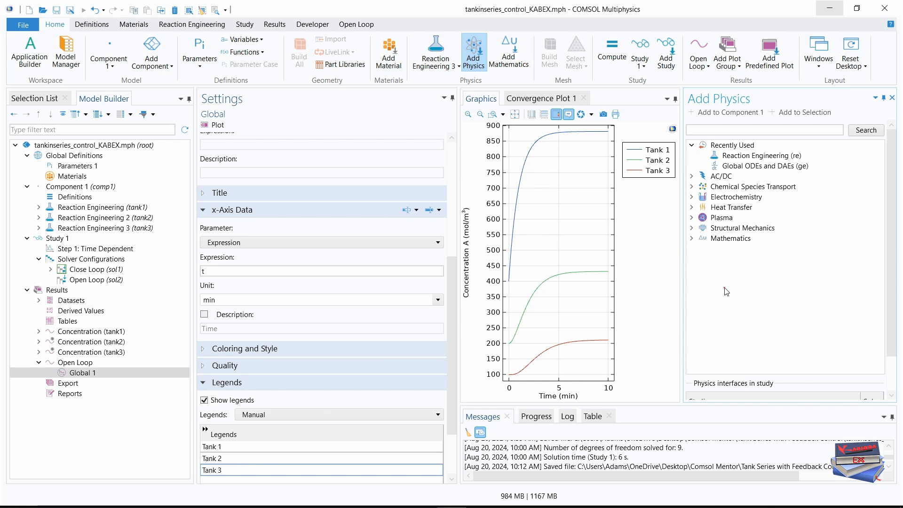
left_click(692, 238)
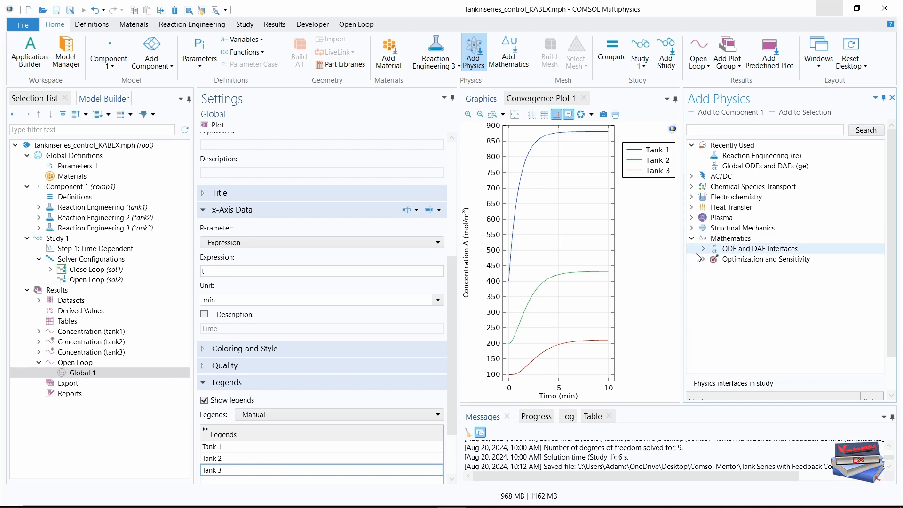
left_click(703, 249)
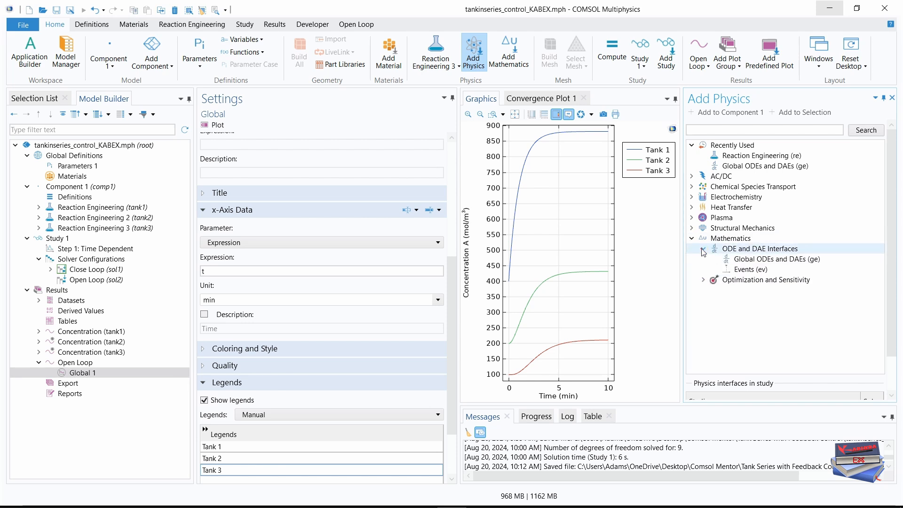
left_click(743, 258)
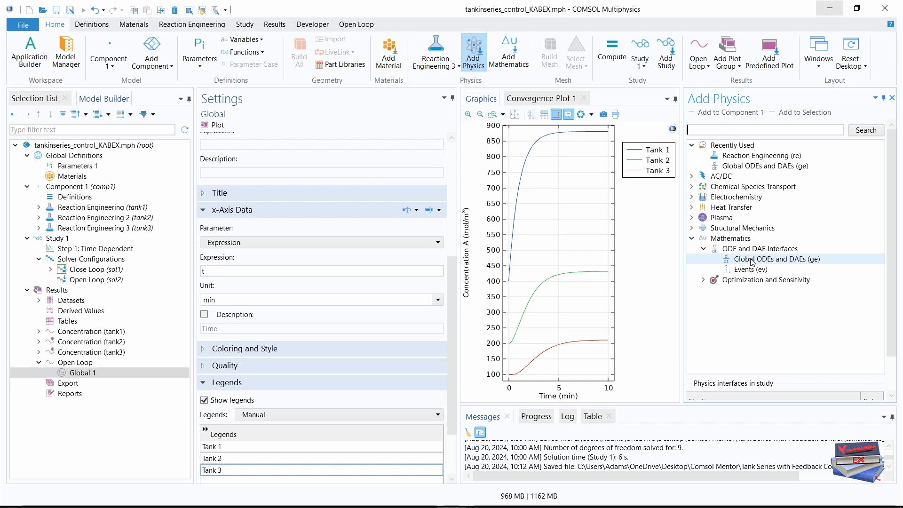
left_click(752, 260)
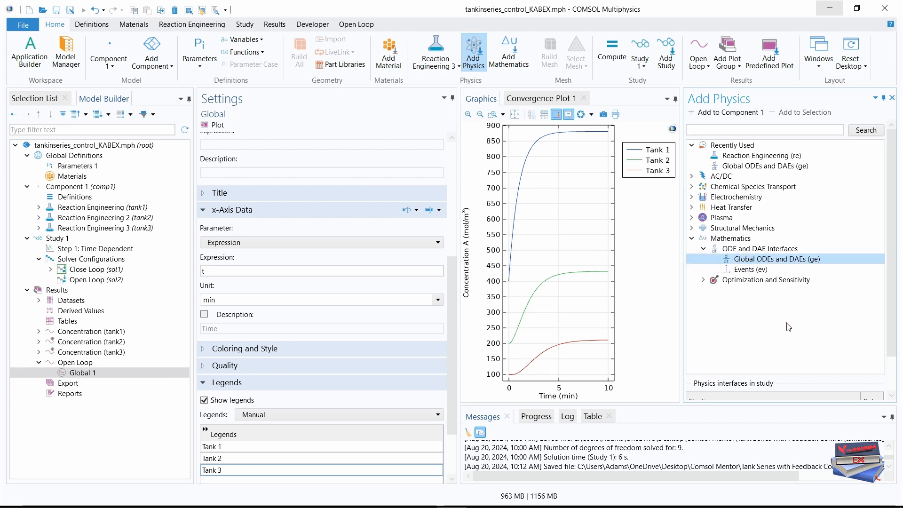
left_click(706, 113)
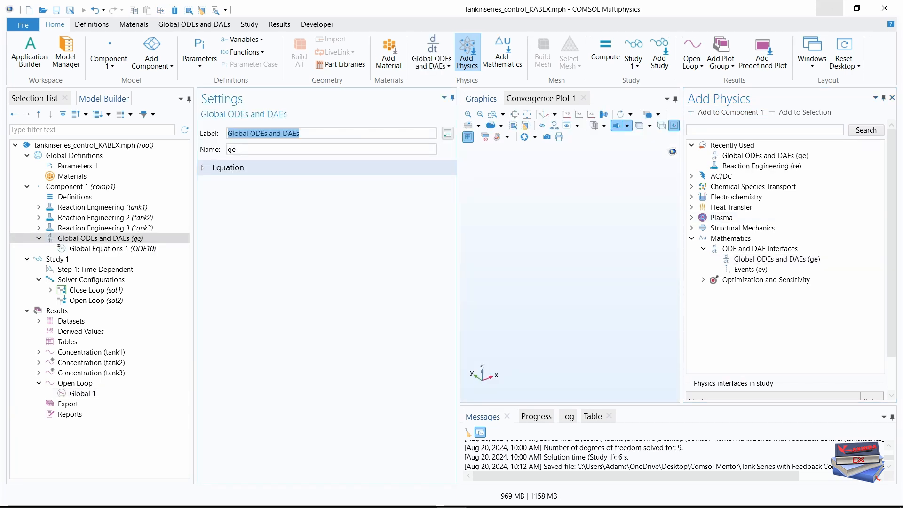
left_click(892, 98)
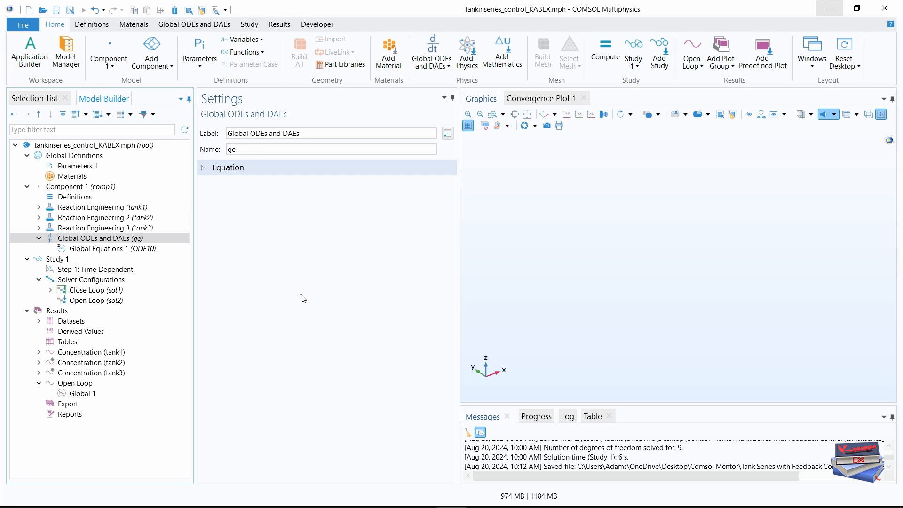
Review the equation form options of the Global ODEs and DAEs interface.
left_click(206, 172)
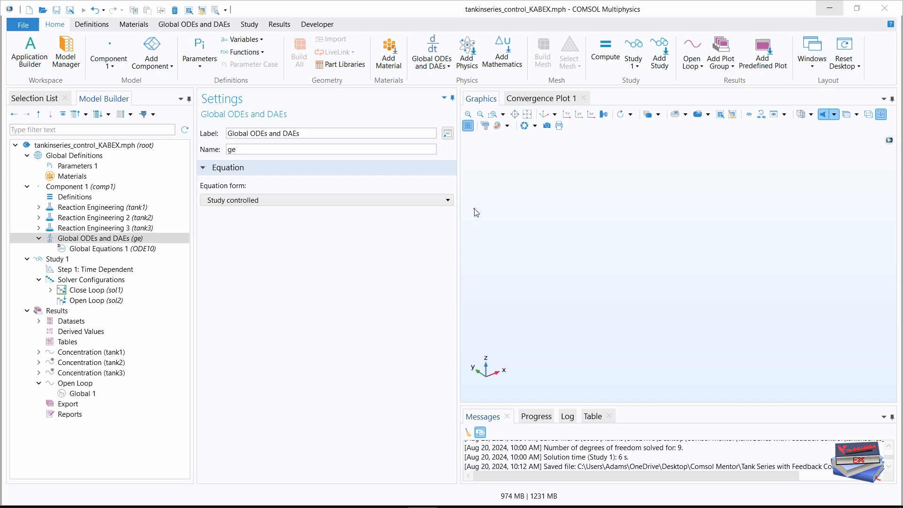
left_click(444, 203)
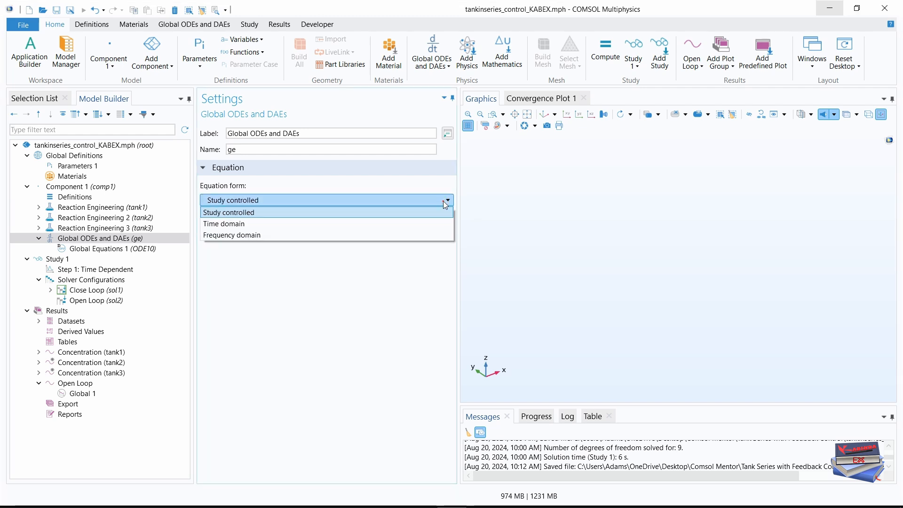
left_click(363, 331)
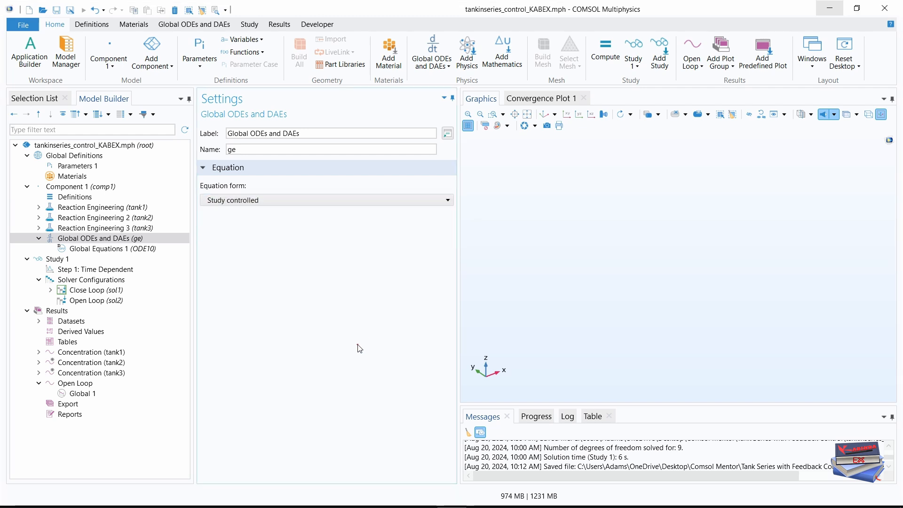
Name the first variable of Global Equations 1 E_int.
left_click(84, 253)
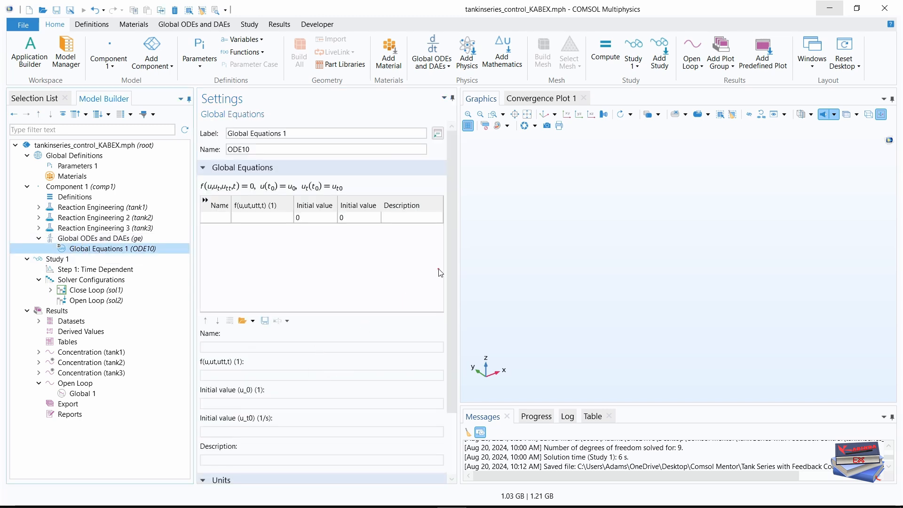
left_click_drag(458, 256, 506, 255)
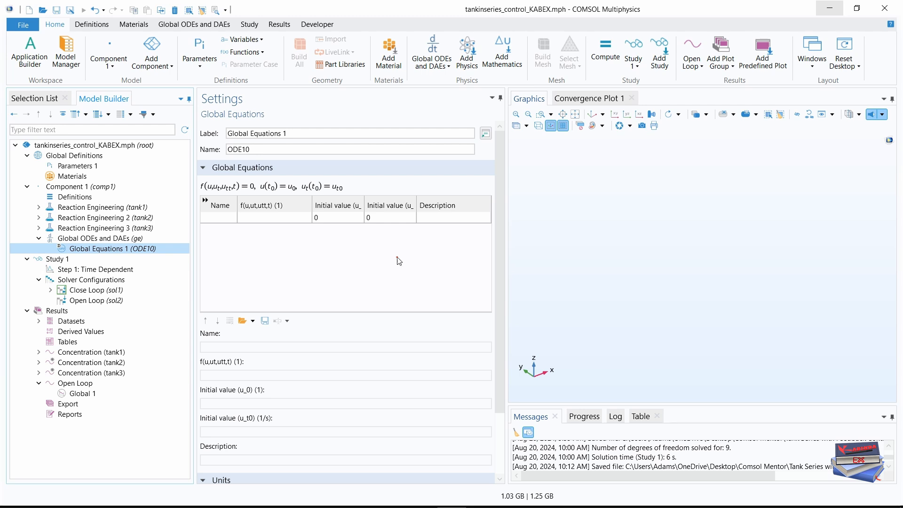
left_click(222, 217)
left_click(220, 216)
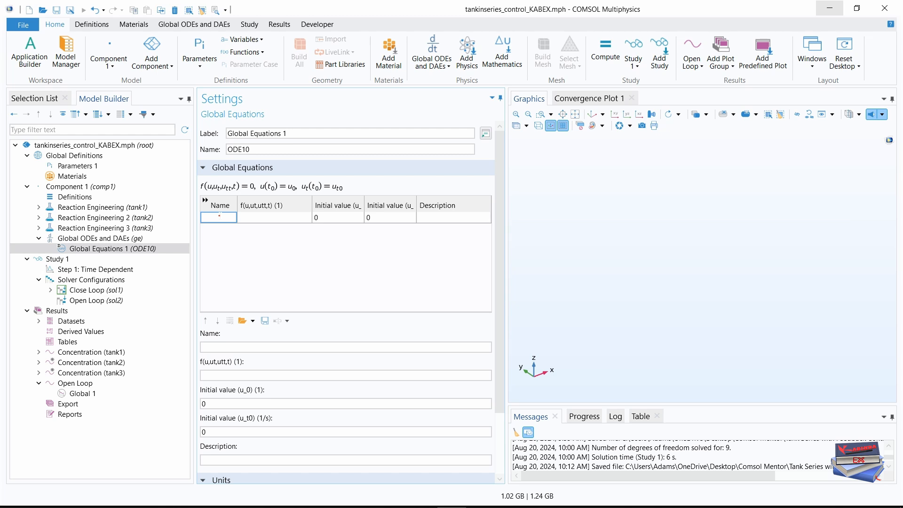
key("Caps_Lock")
type("E")
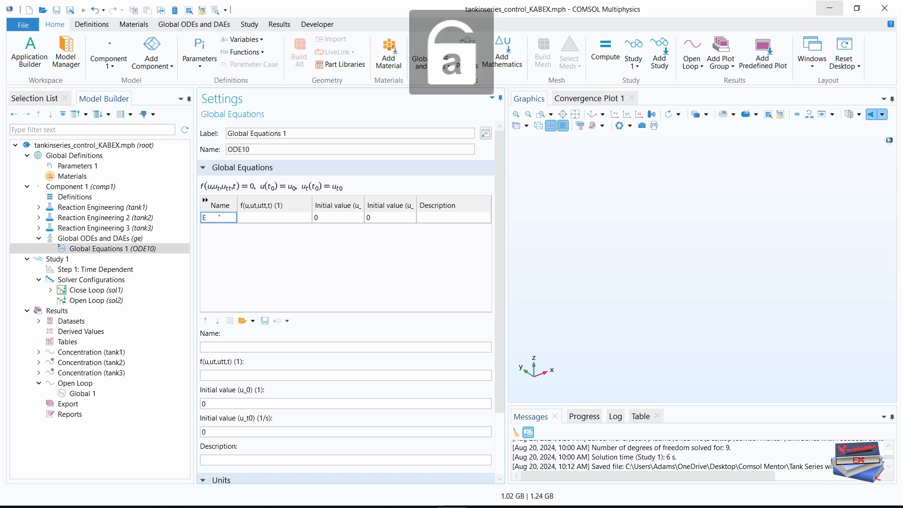
type("_in")
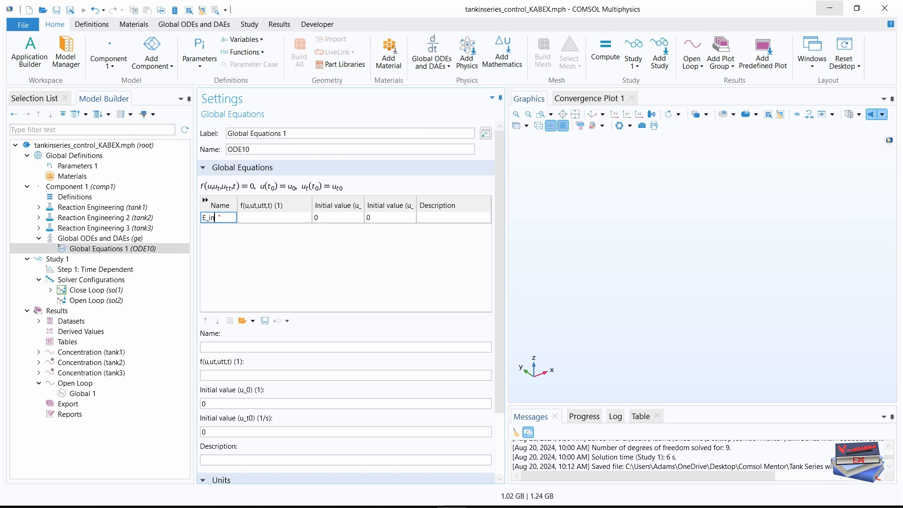
type("t")
Enter E_intt-E as the f(u,ut,utt,t) expression of the E_int global equation.
left_click(260, 219)
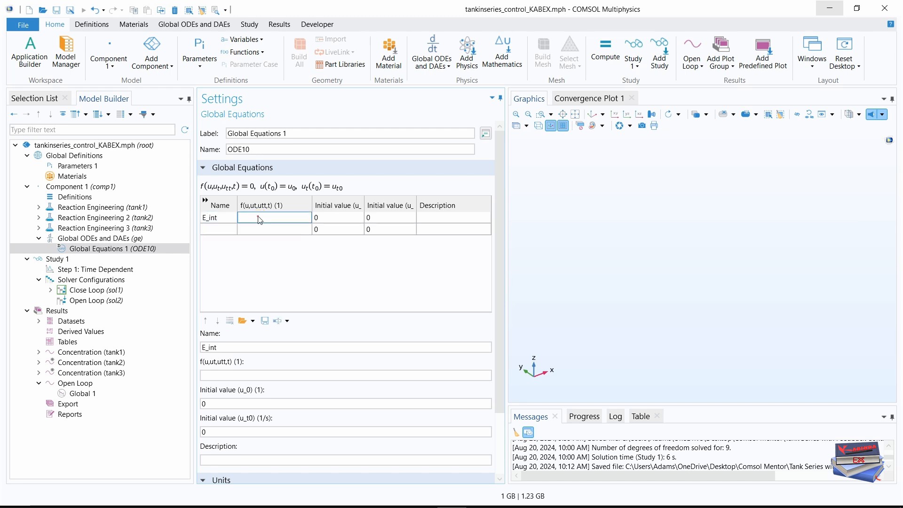
left_click(258, 217)
key("Caps_Lock")
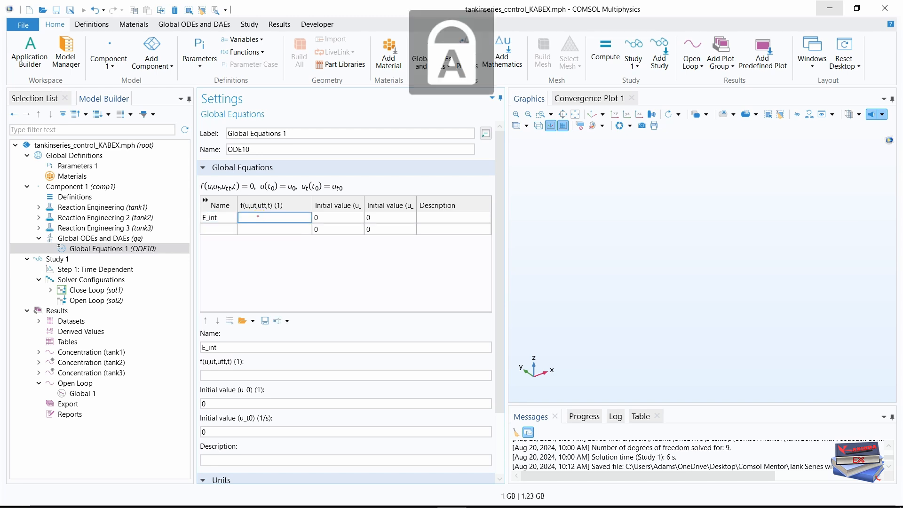
key("Caps_Lock")
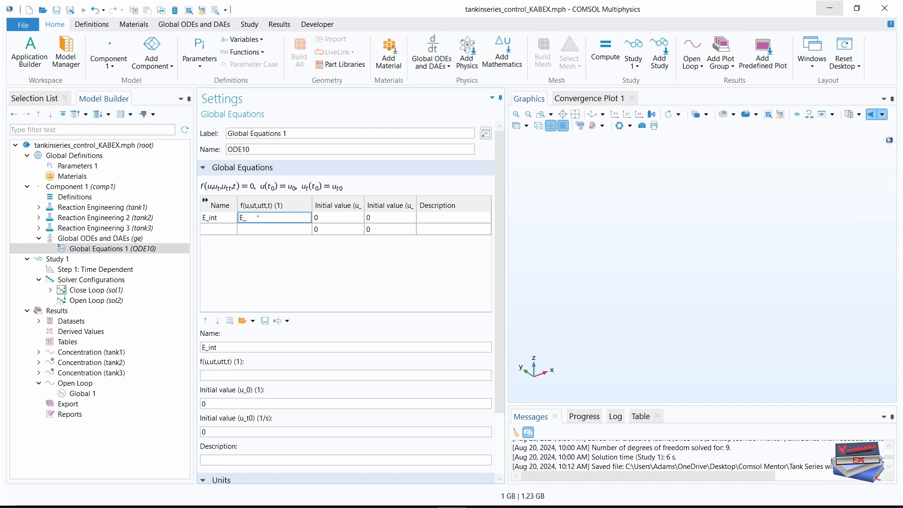
type("in")
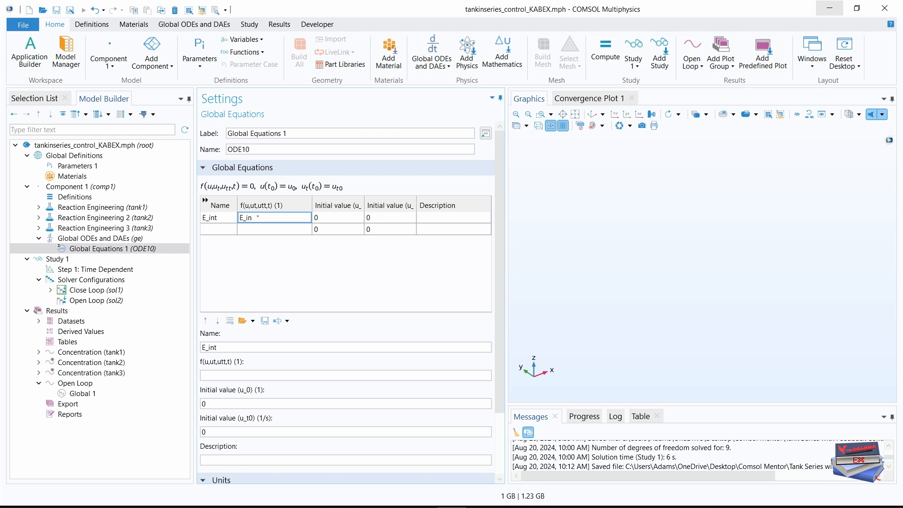
type("tt-")
key("Caps_Lock")
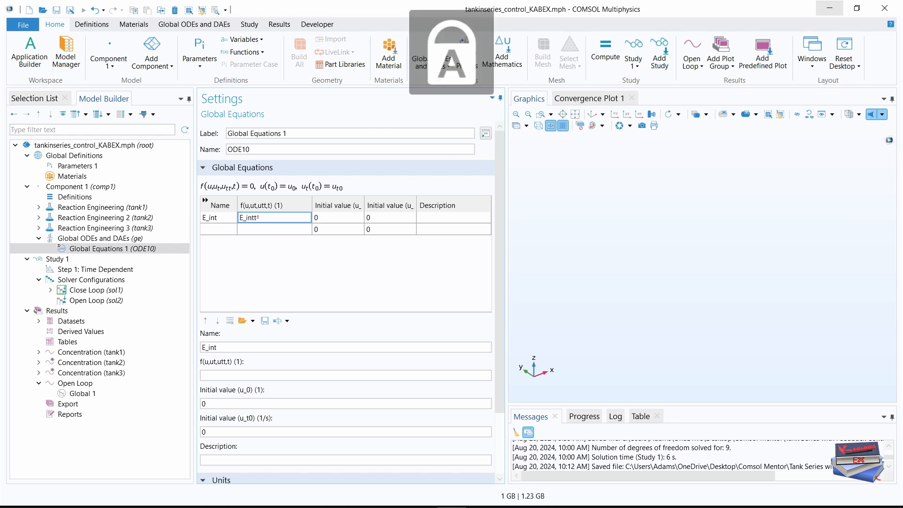
type("E")
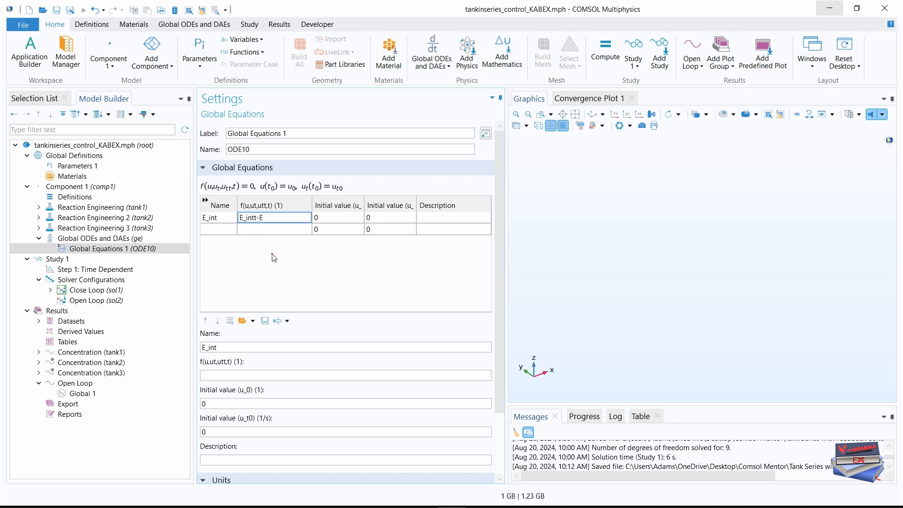
Set the dependent variable quantity of Global Equations 1 to a custom unit of mol/m^3*s.
left_click(306, 260)
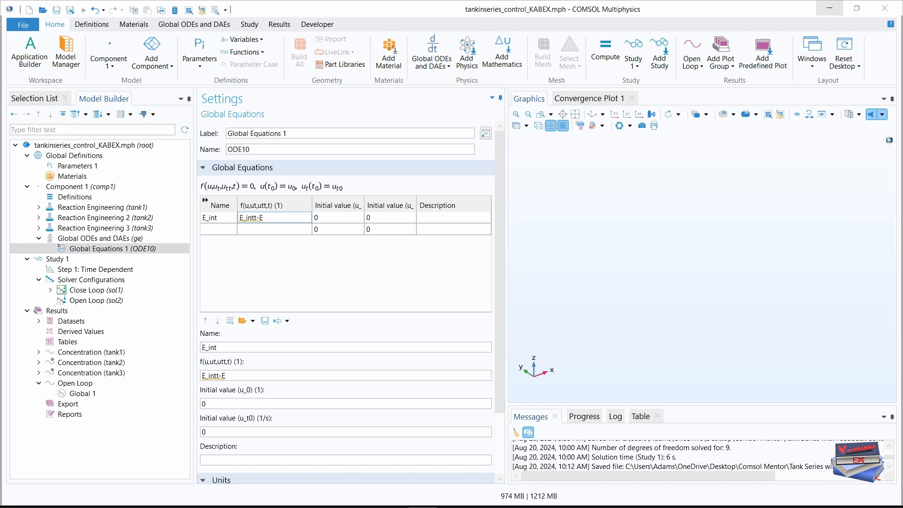
left_click_drag(498, 258, 498, 343)
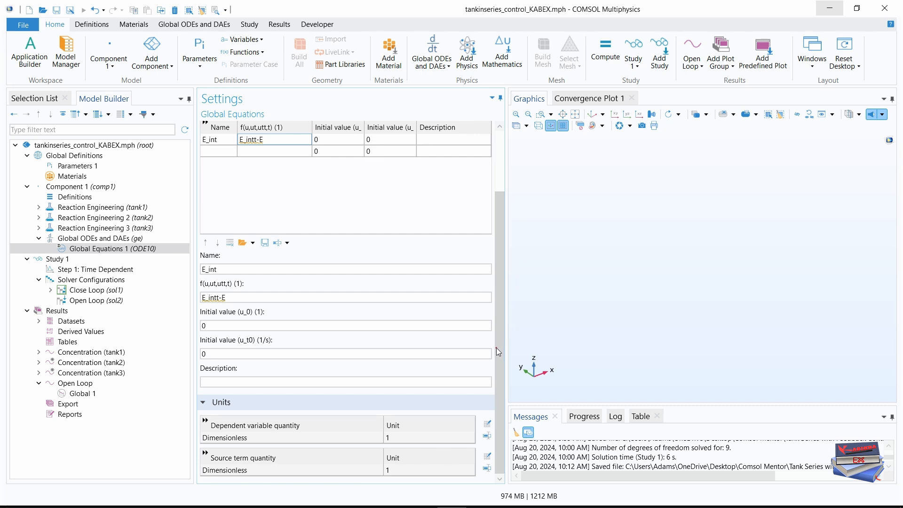
left_click(487, 437)
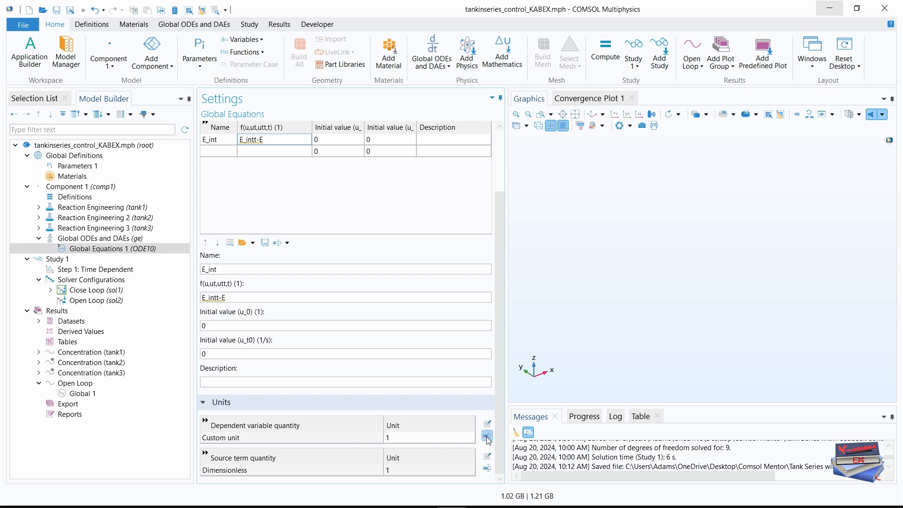
left_click(396, 438)
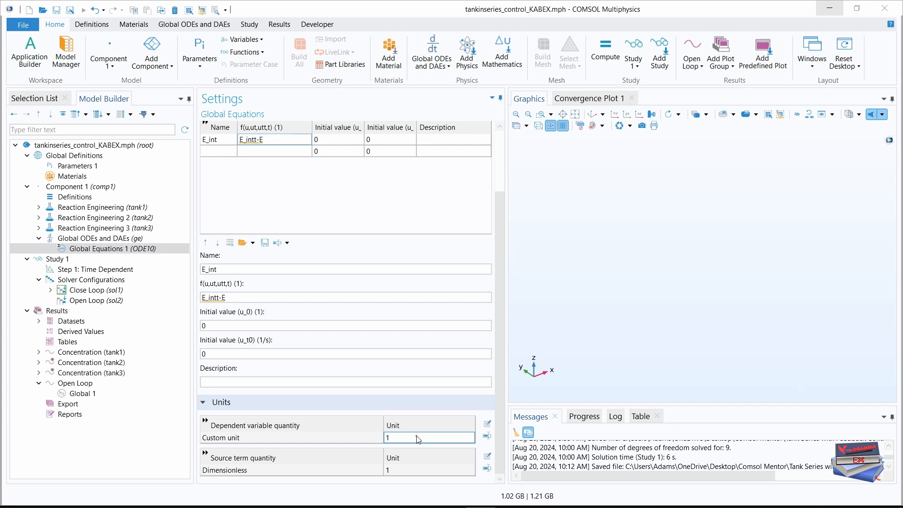
left_click(401, 438)
type("mol/m^3*s")
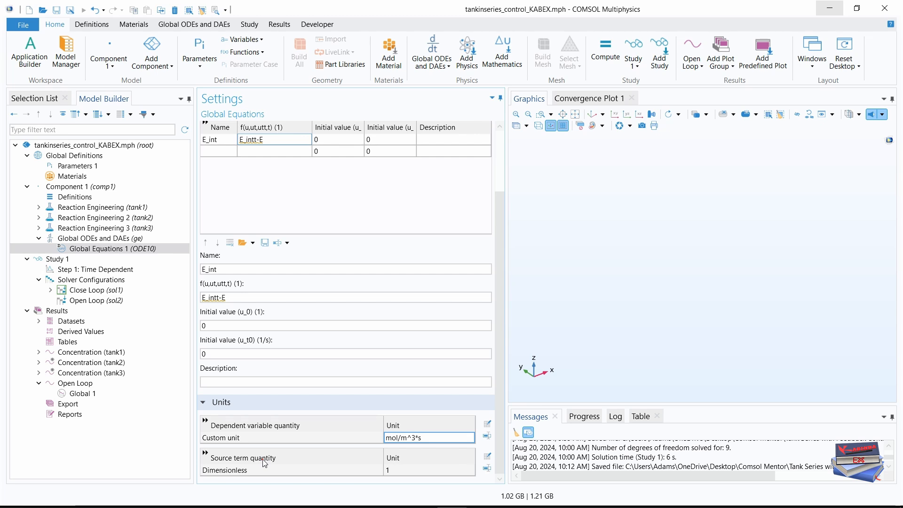
Set the source term quantity of Global Equations 1 to the general Concentration (mol/m^3) physical quantity.
left_click(487, 458)
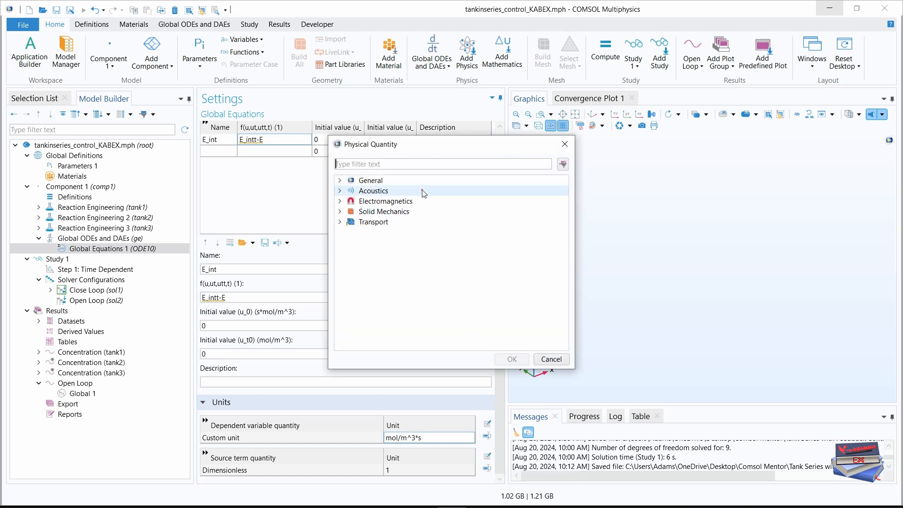
left_click(422, 164)
left_click(409, 165)
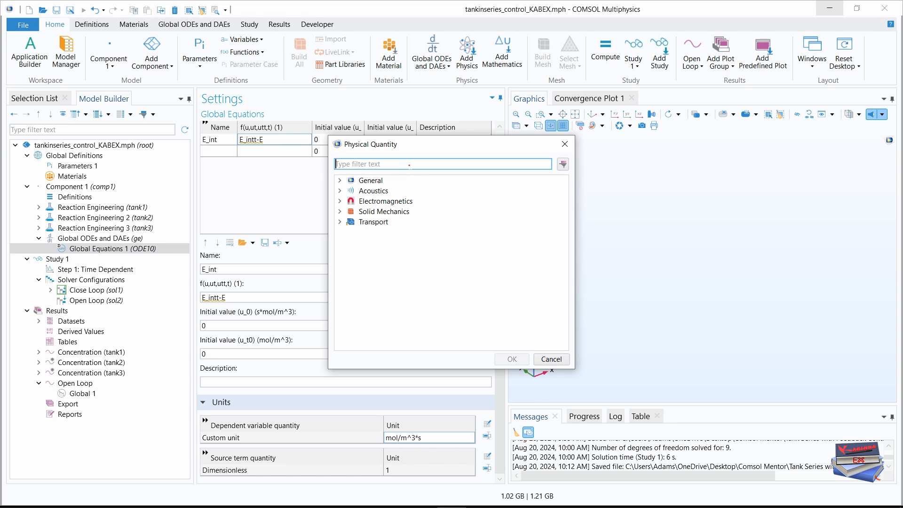
type("C")
key("Caps_Lock")
type("onentration")
left_click(563, 164)
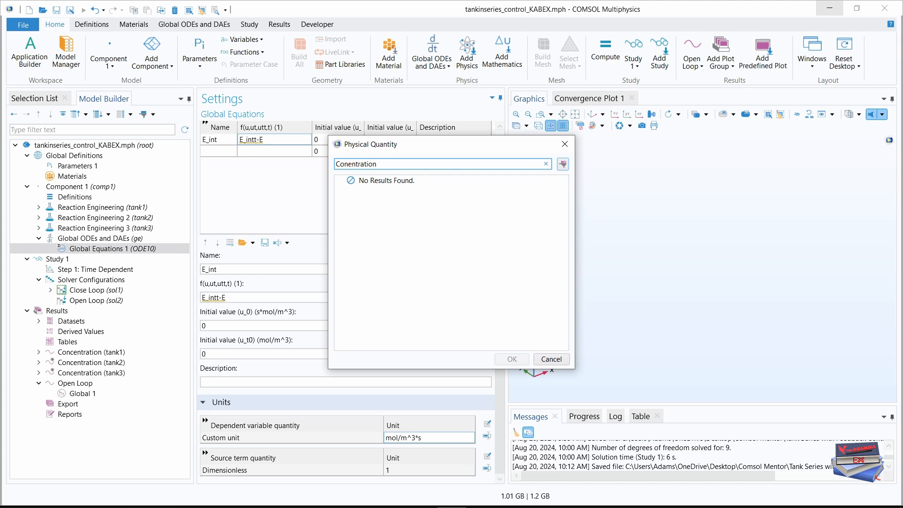
left_click(349, 163)
type("c")
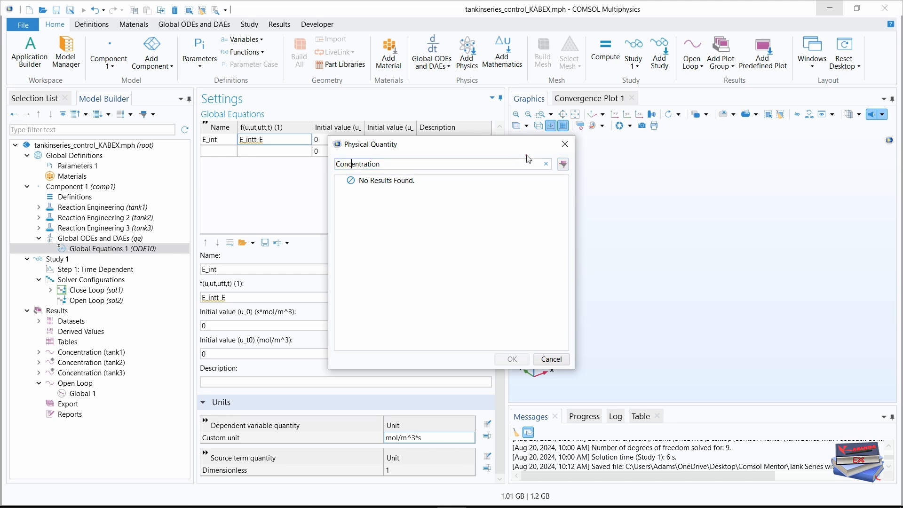
left_click(563, 164)
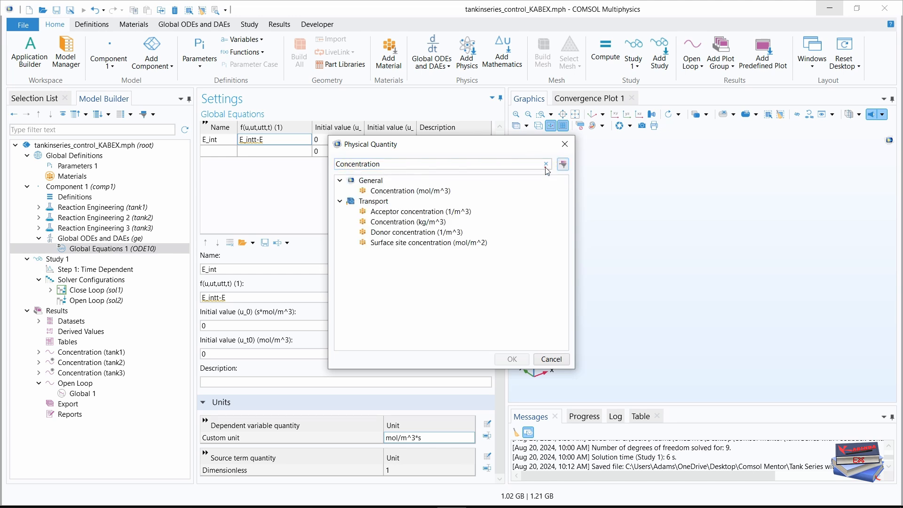
left_click(386, 190)
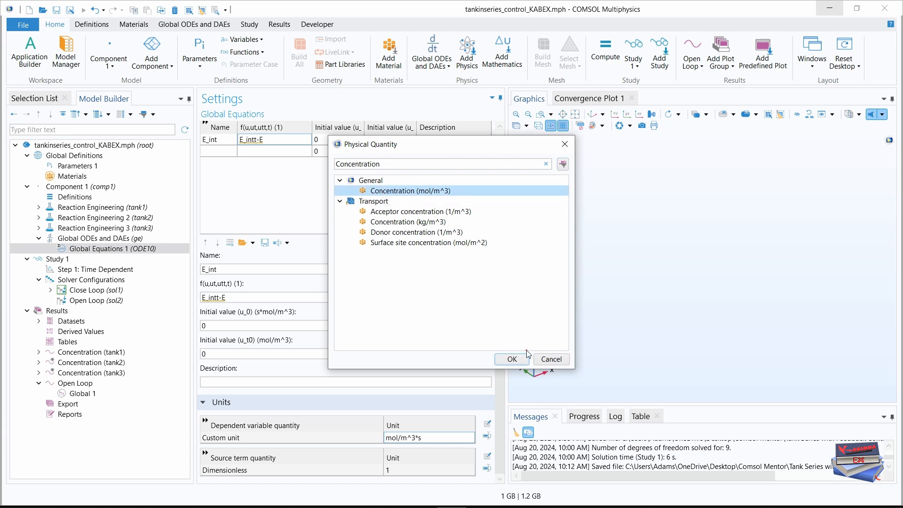
left_click(514, 360)
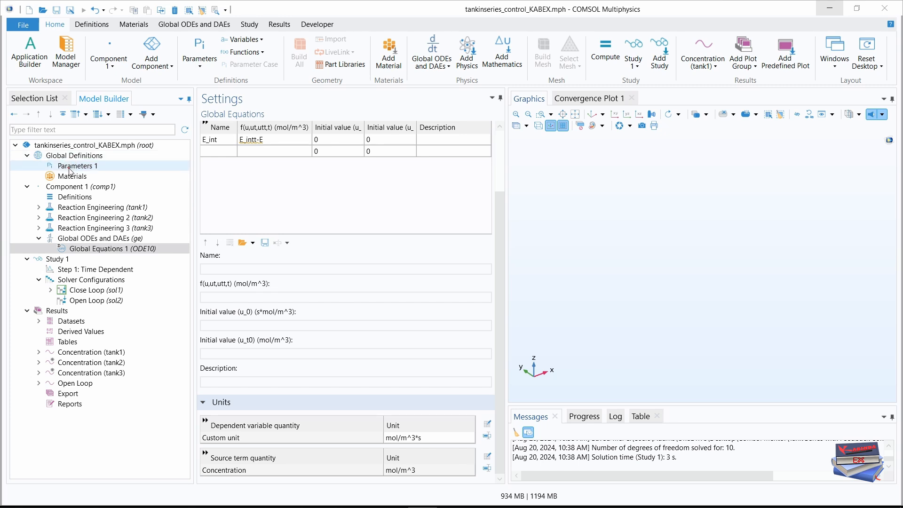
Add a Variables node under the Component 1 definitions and load its contents from Definition Variables.txt.
right_click(66, 200)
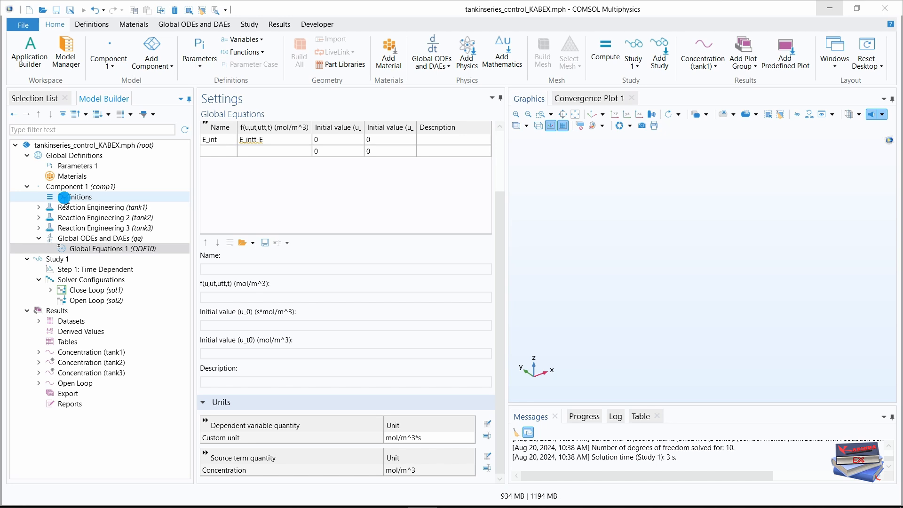
left_click(93, 208)
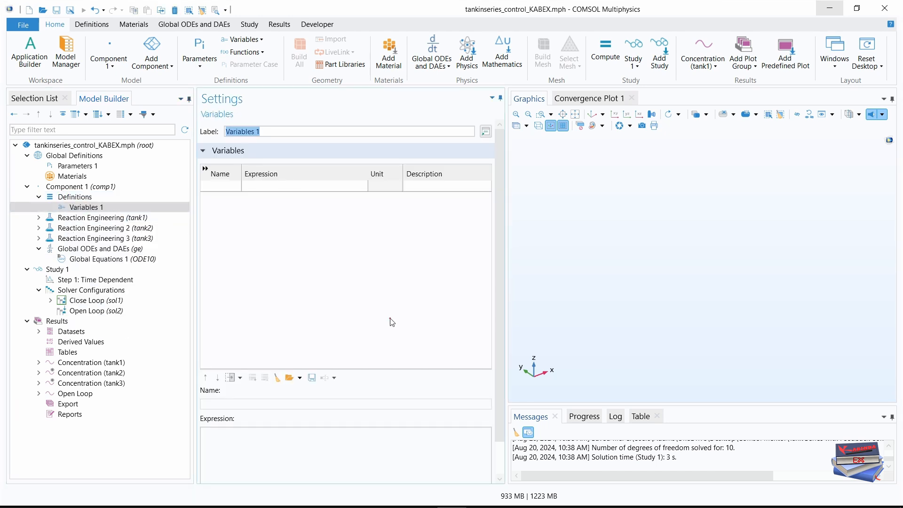
left_click(295, 376)
left_click(277, 100)
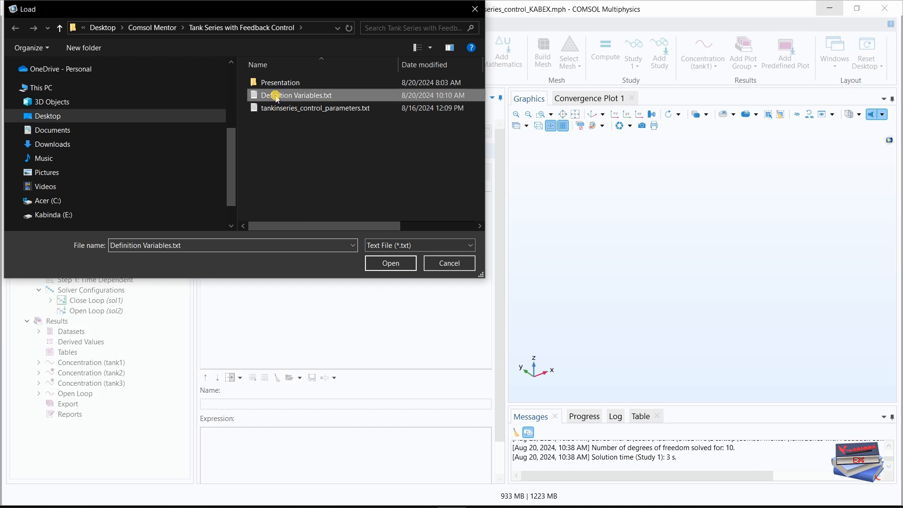
left_click(463, 250)
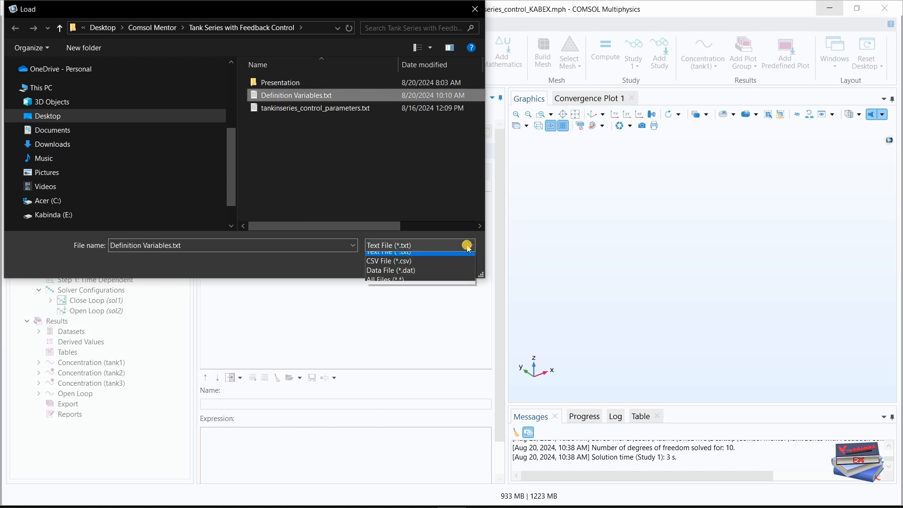
left_click(397, 265)
left_click(463, 245)
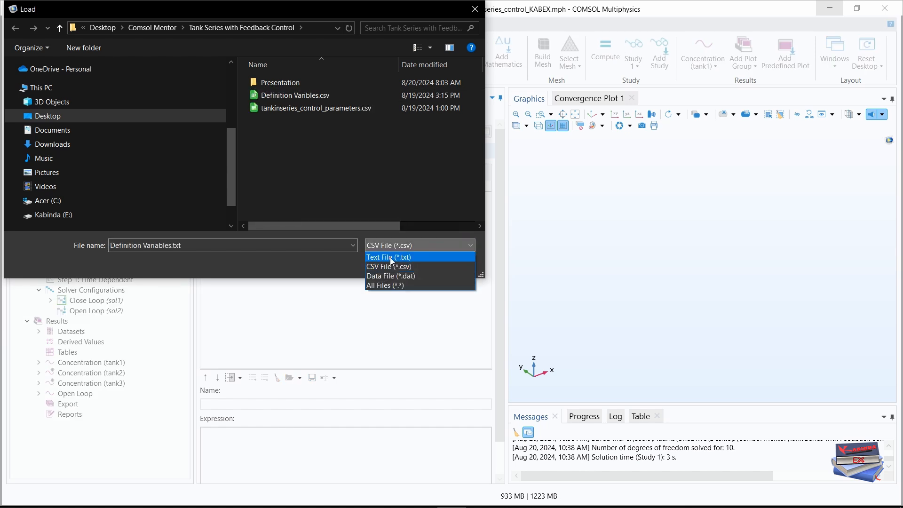
left_click(414, 258)
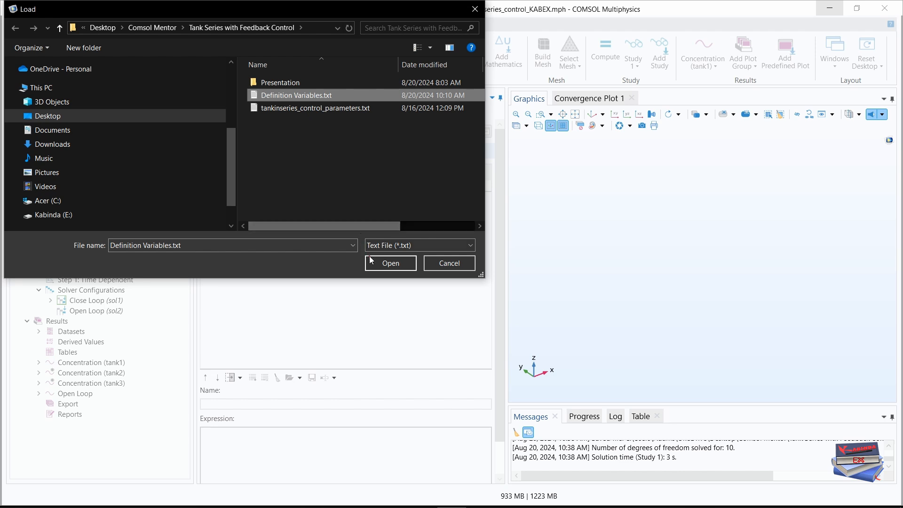
left_click(388, 263)
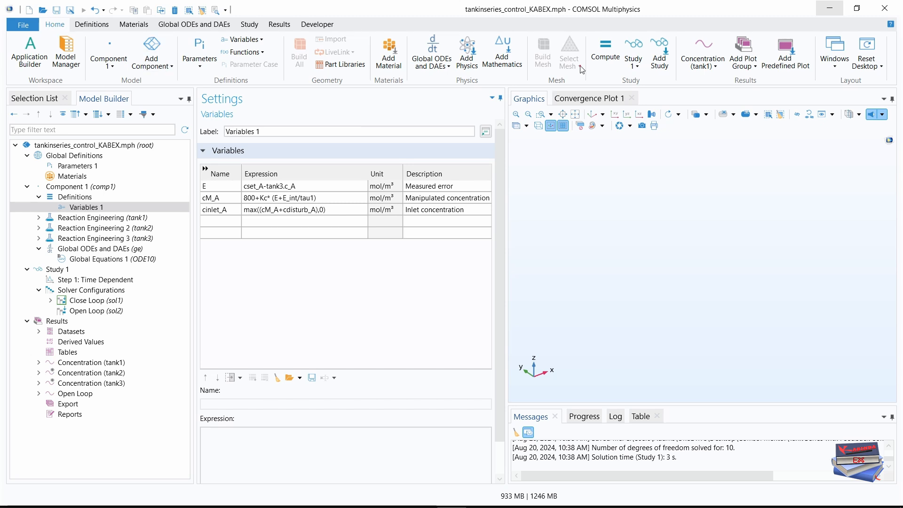
Compute the study with the feedback control variables included.
left_click(607, 49)
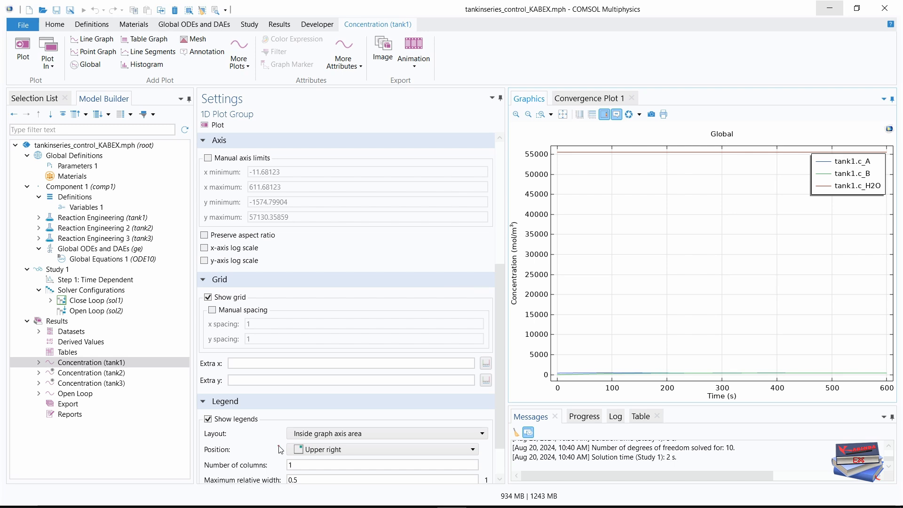
Duplicate the Open Loop plot group and label the copy Closed Loop.
left_click(70, 395)
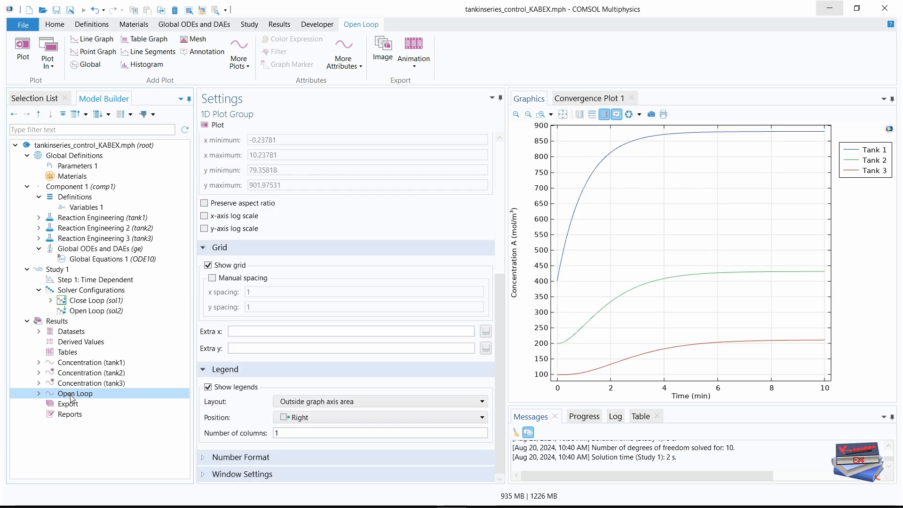
right_click(71, 395)
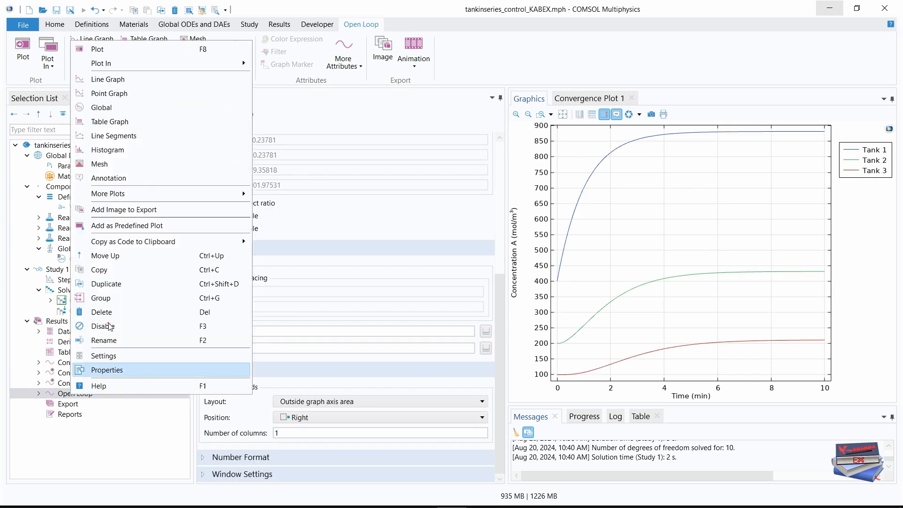
left_click(102, 284)
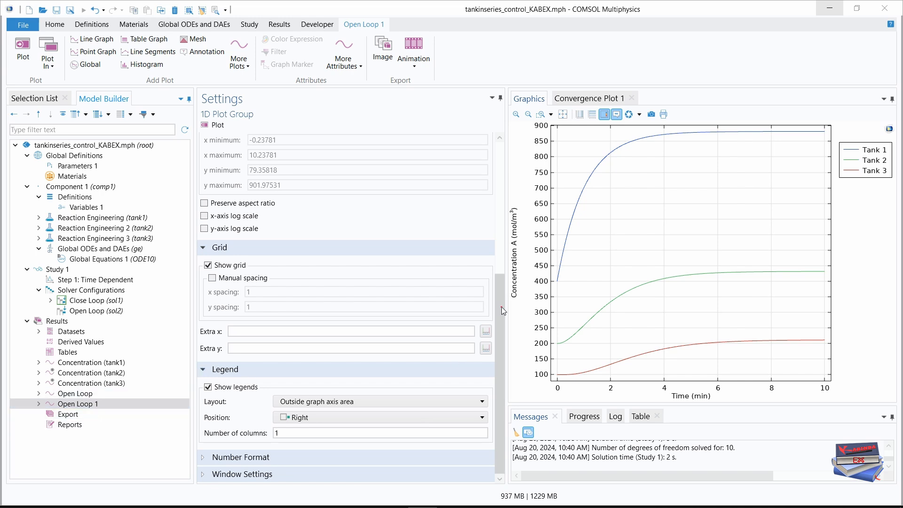
left_click_drag(501, 306, 214, 144)
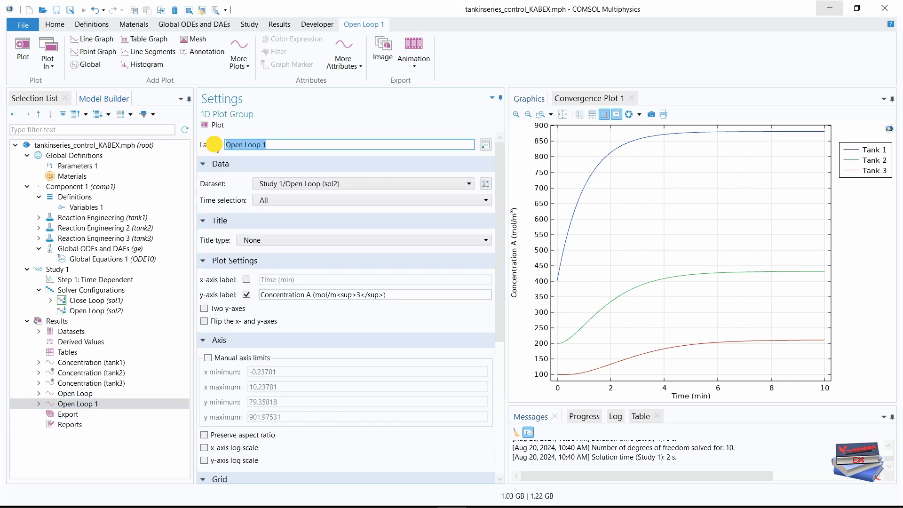
type("Closed Loop")
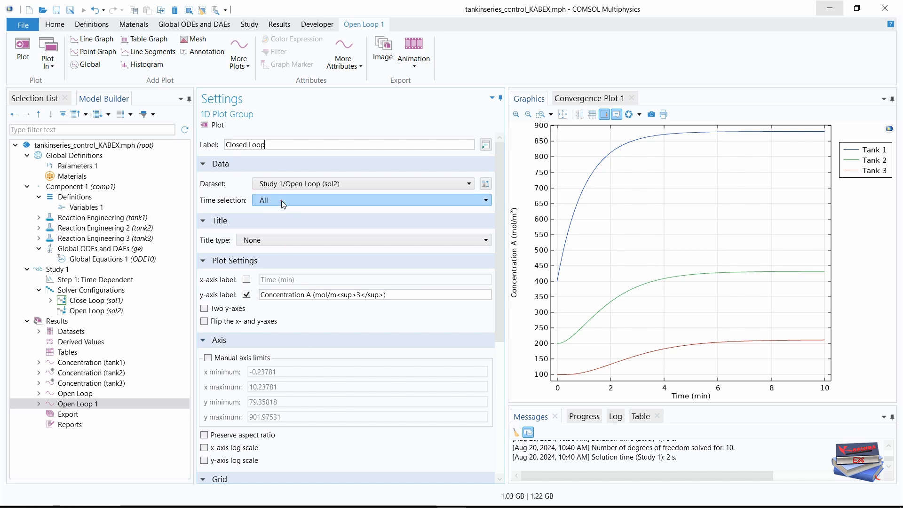
Set the dataset of the Closed Loop plot group to Study 1/Close Loop (sol1).
left_click(468, 183)
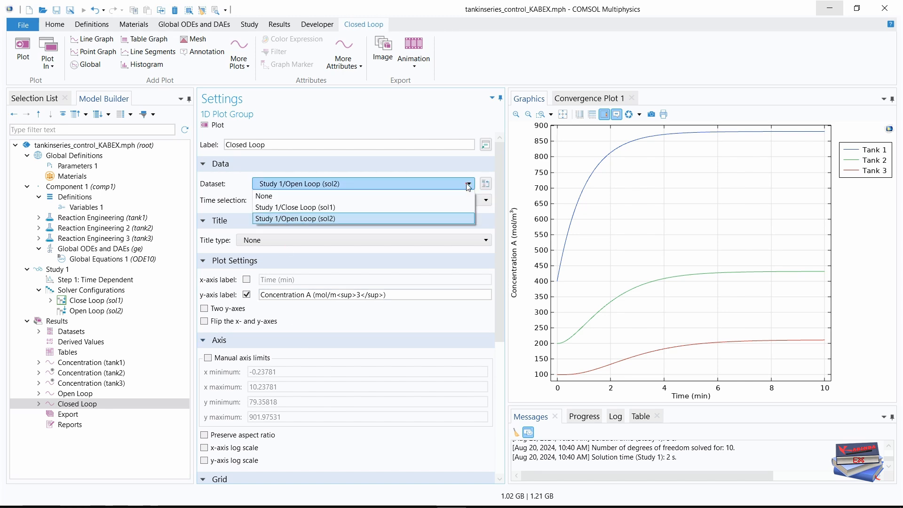
left_click(335, 206)
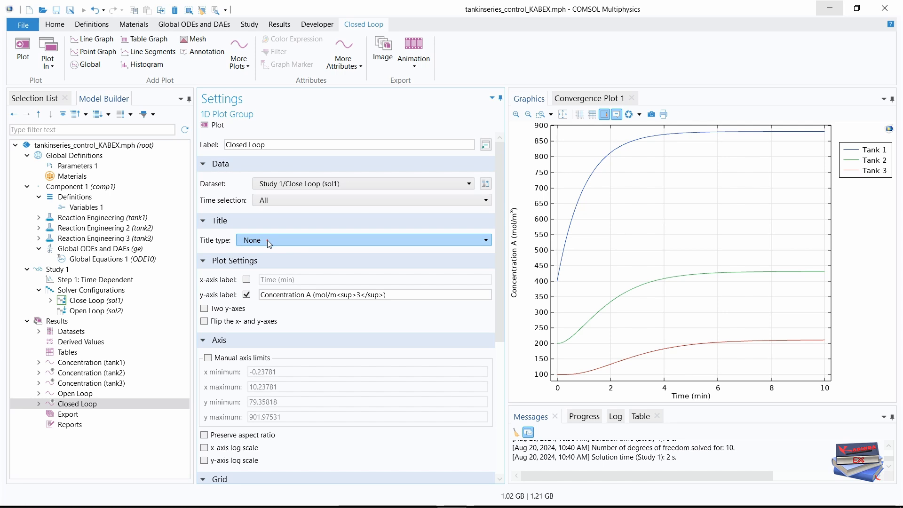
mouse_move(498, 274)
left_mouse_down()
mouse_move(508, 322)
mouse_move(504, 407)
left_mouse_up()
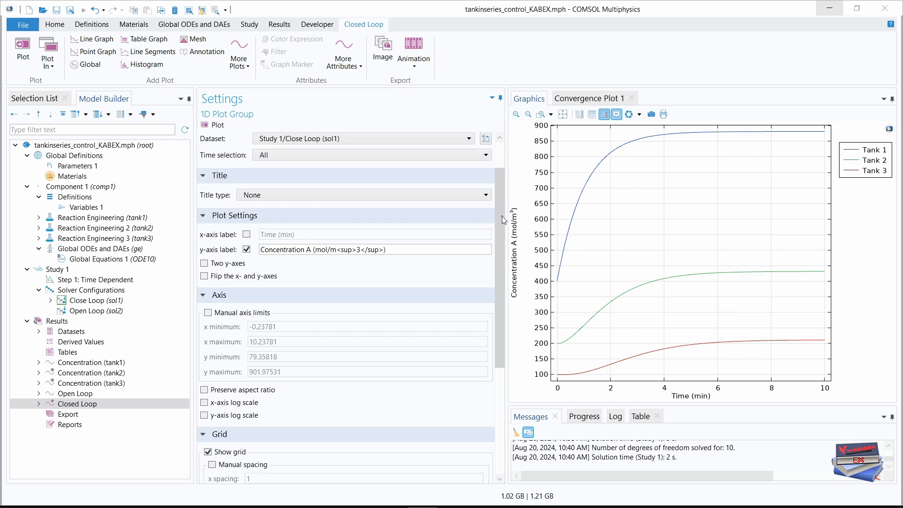
mouse_move(500, 215)
left_mouse_down()
mouse_move(491, 320)
mouse_move(499, 197)
left_mouse_up()
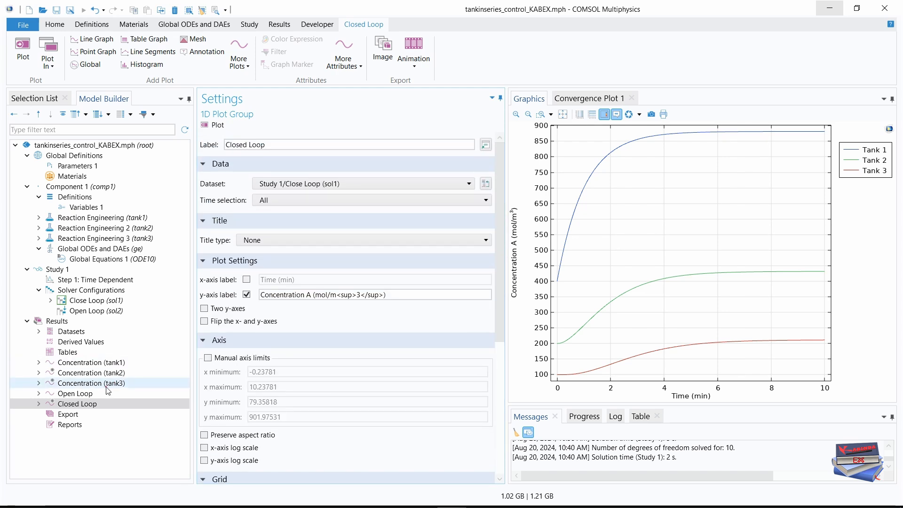
Add the inlet concentration variable cinlet_A to the y-axis expressions of Global 1 in the Closed Loop plot group.
left_click(38, 404)
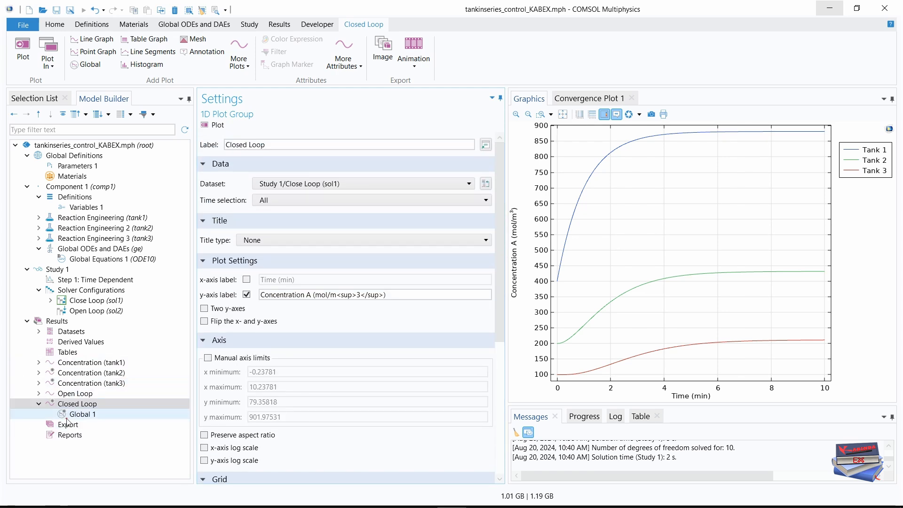
left_click(80, 414)
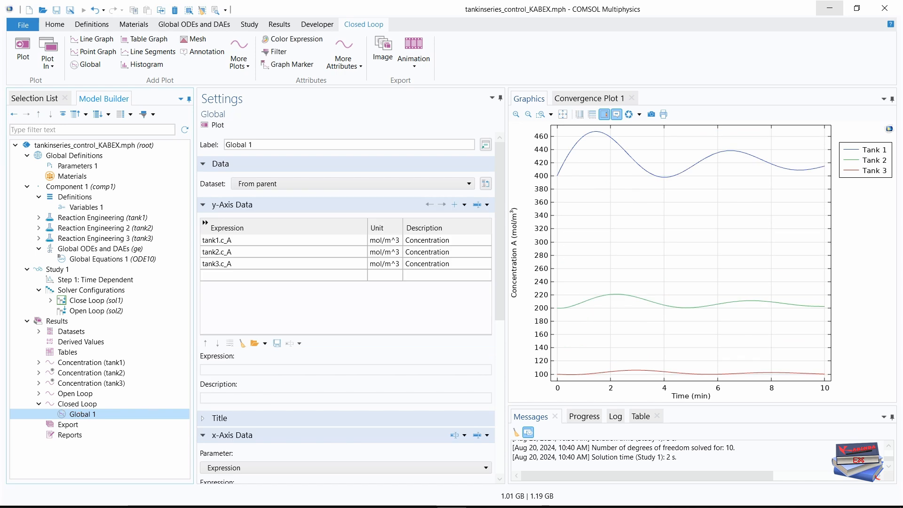
left_click(422, 507)
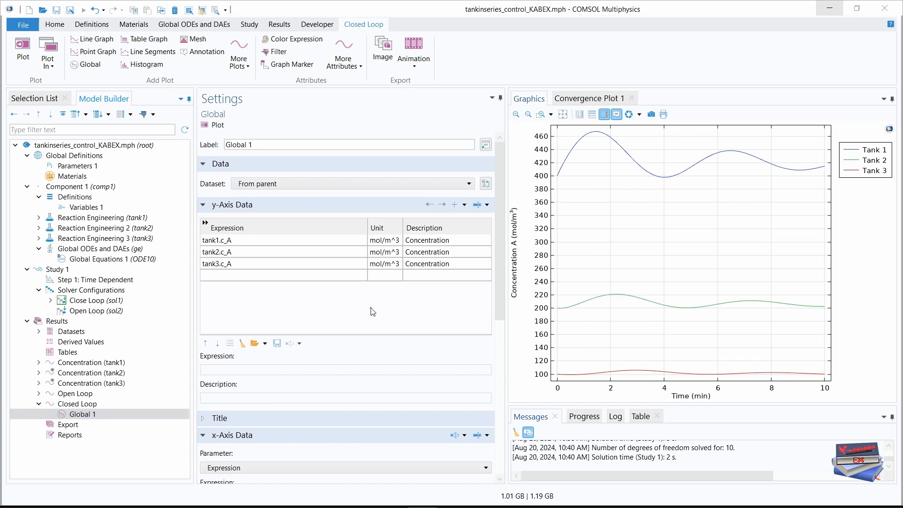
left_click(454, 205)
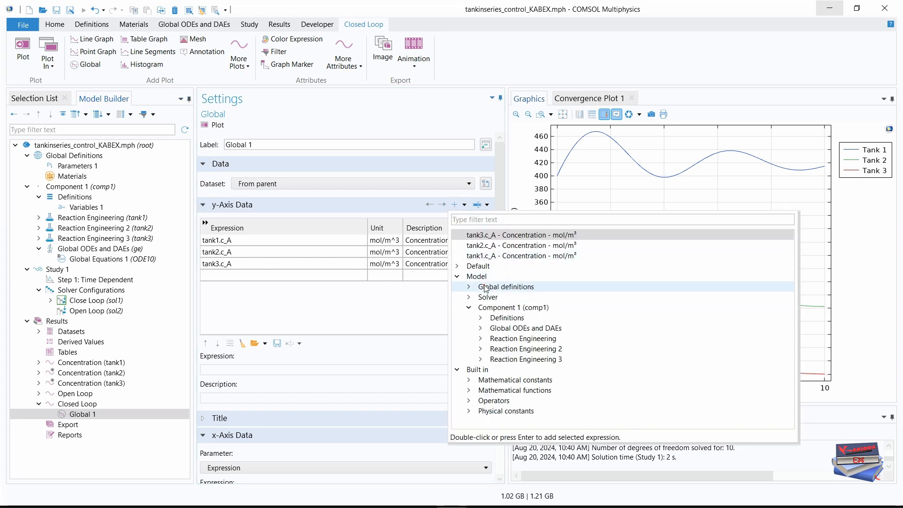
left_click(481, 319)
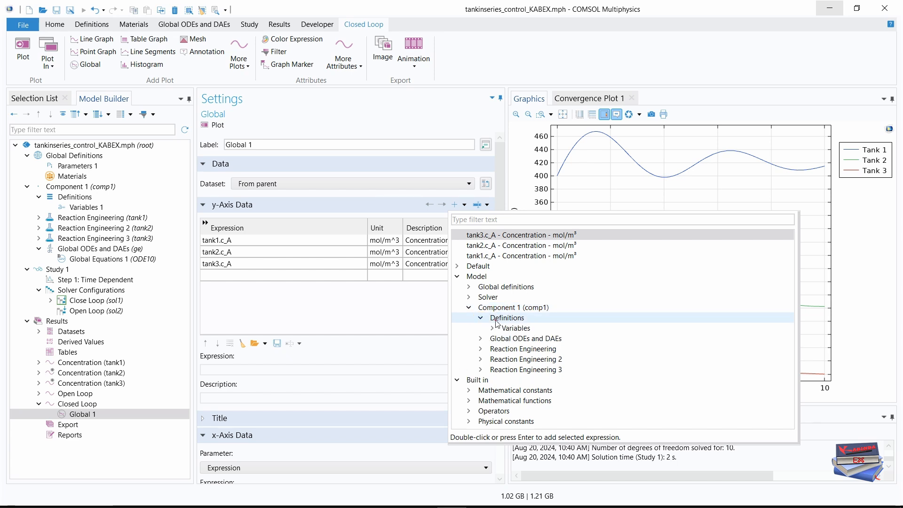
left_click(492, 329)
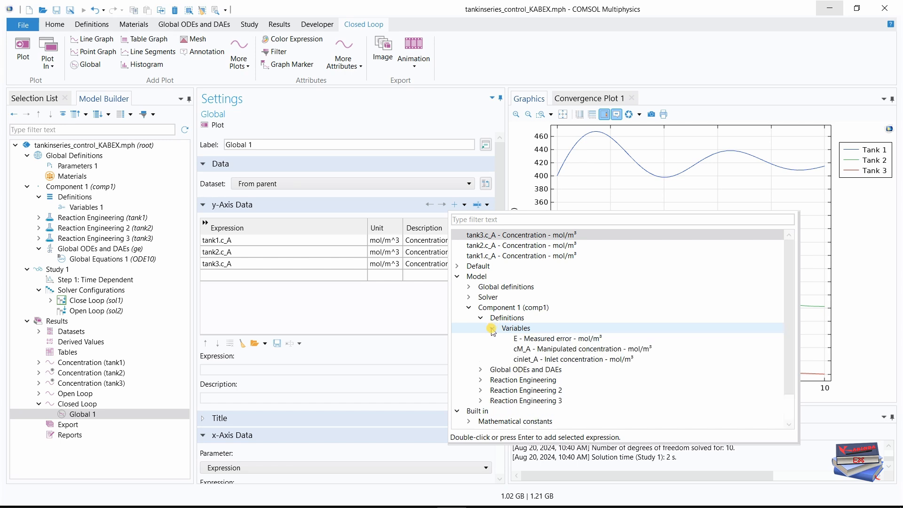
left_click(526, 359)
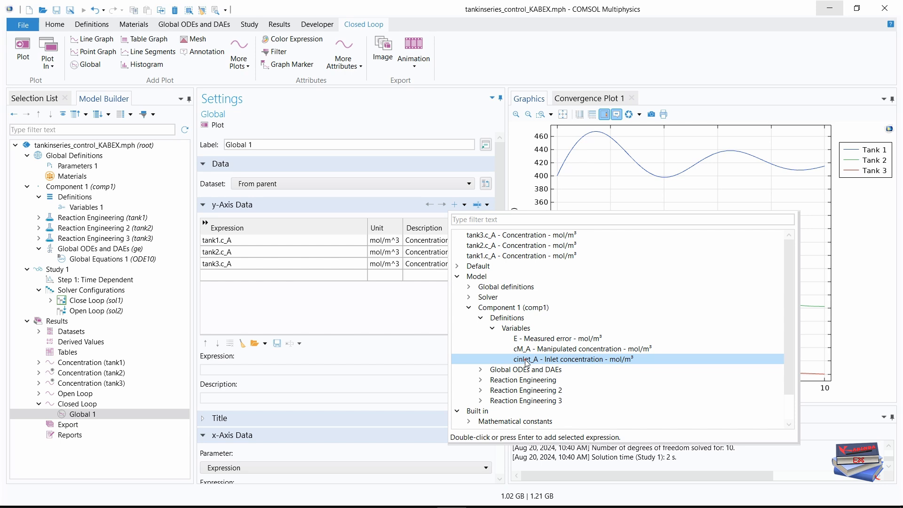
double_click(525, 360)
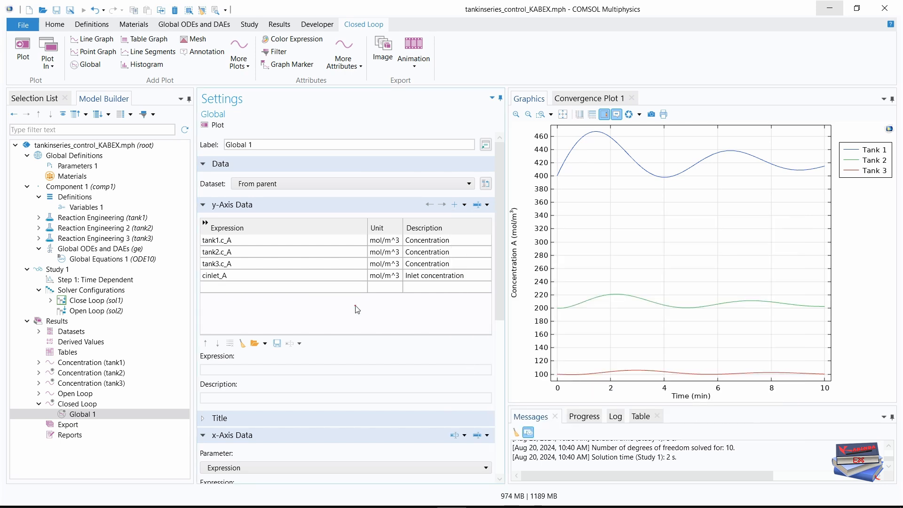
Add the manual legend entry "At inlet to tank 1" for the fourth curve of the Closed Loop global plot.
left_click_drag(500, 239, 498, 389)
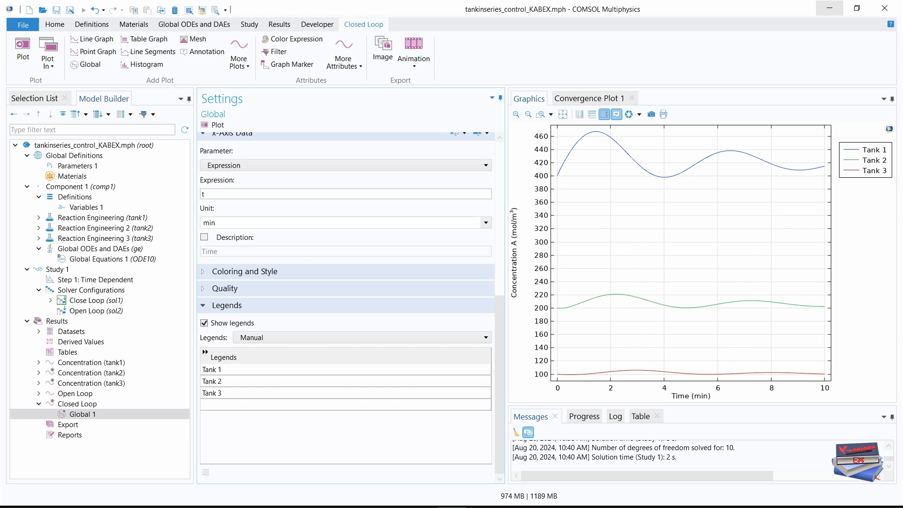
scroll(346, 306, "up", 5)
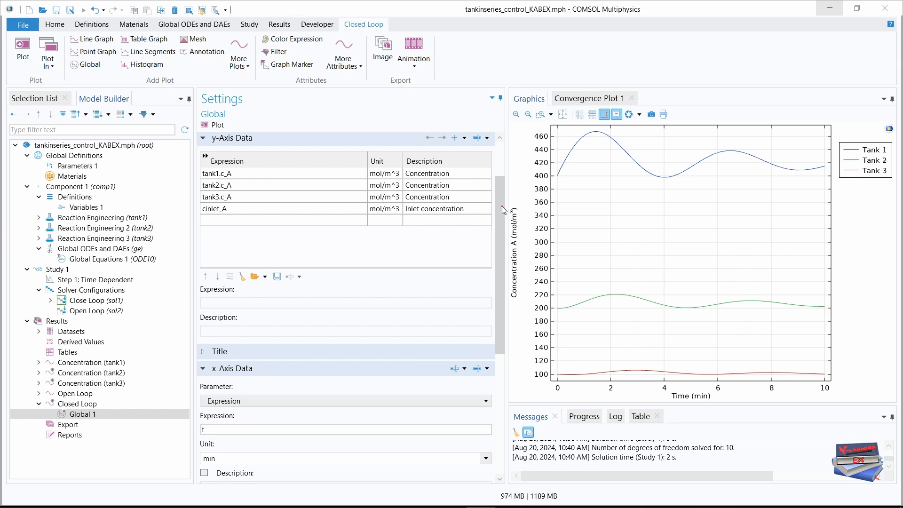
left_click_drag(501, 209, 497, 332)
left_click(211, 404)
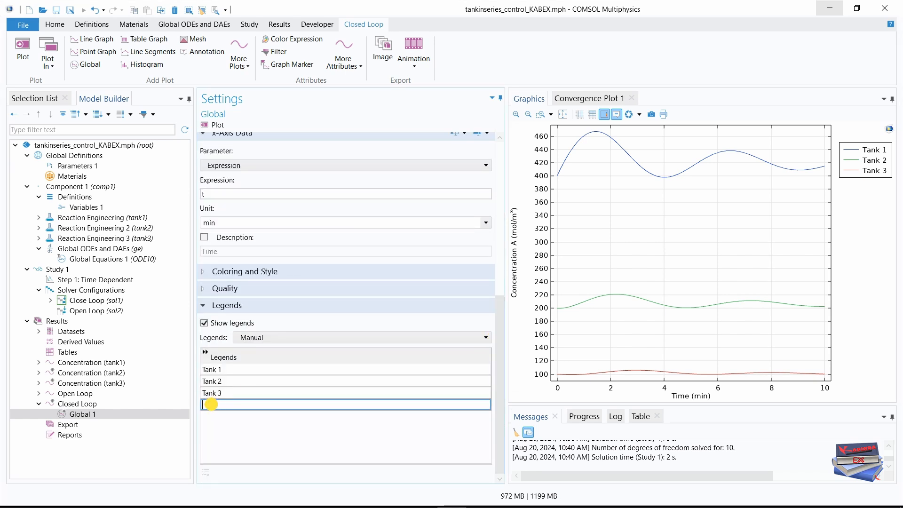
type("At inlet to tank 1")
left_click(241, 429)
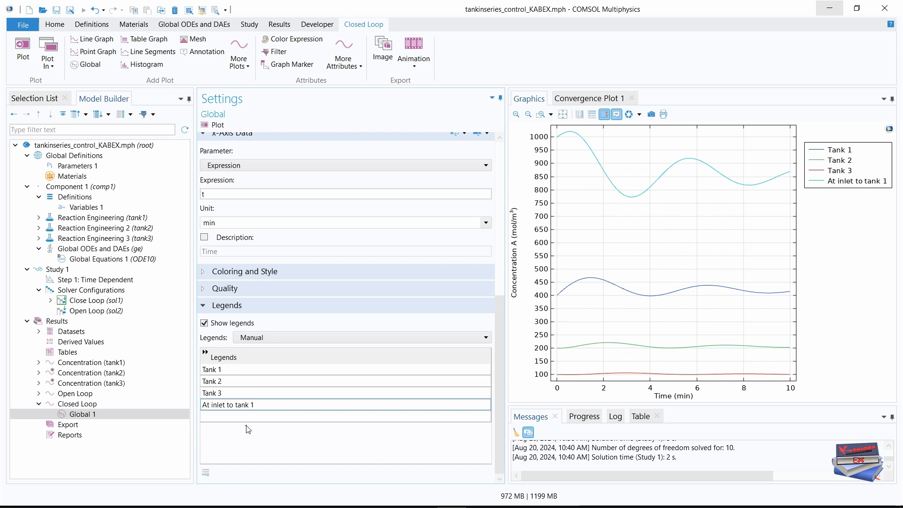
left_click_drag(500, 329, 498, 148)
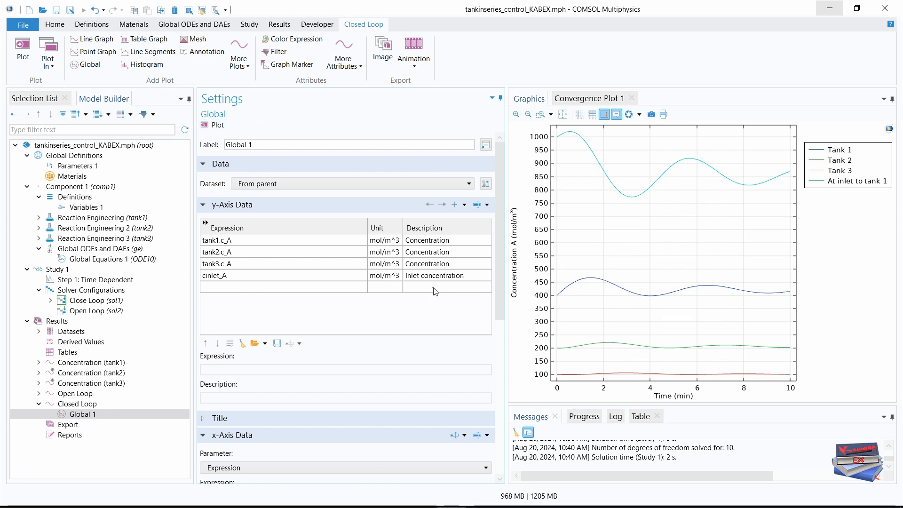
Widen the graphics area and compare the Open Loop and Closed Loop concentration plots, inspecting the Tank 3 curve near the start time.
left_click_drag(505, 304, 445, 304)
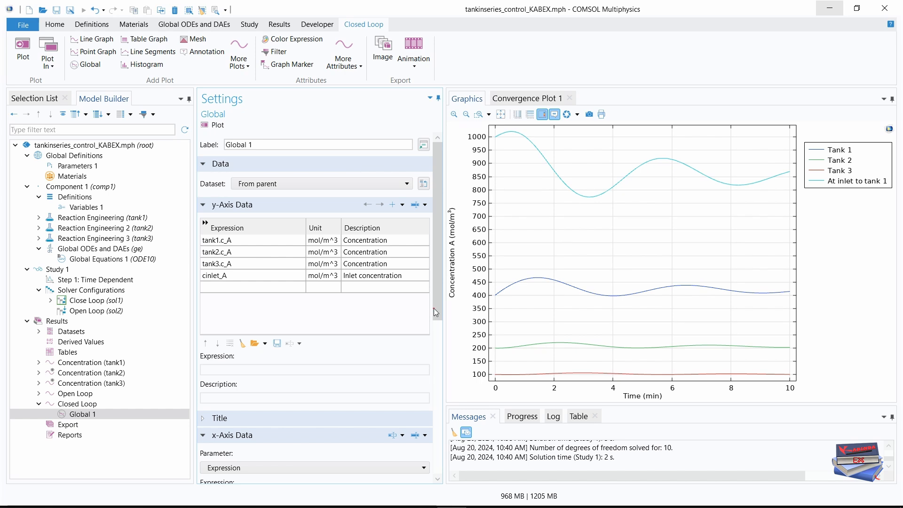
left_click(501, 111)
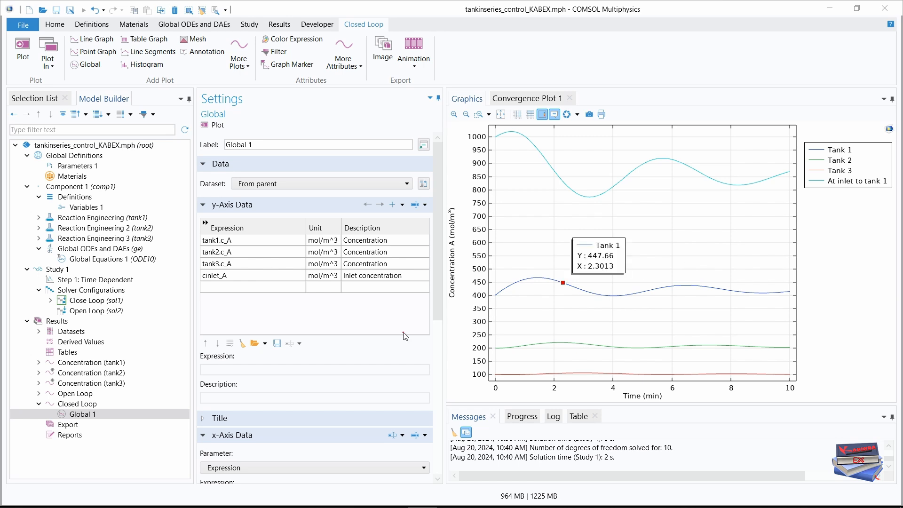
left_click(74, 394)
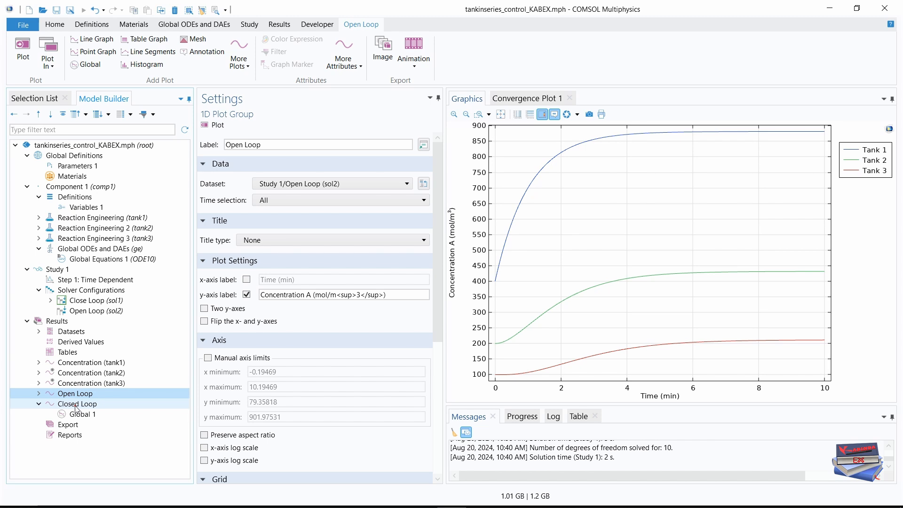
left_click(76, 404)
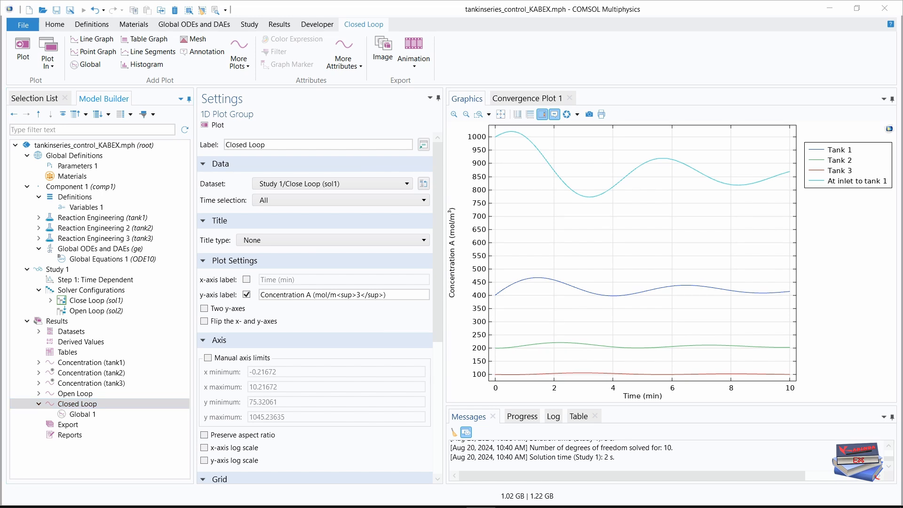
mouse_move(495, 378)
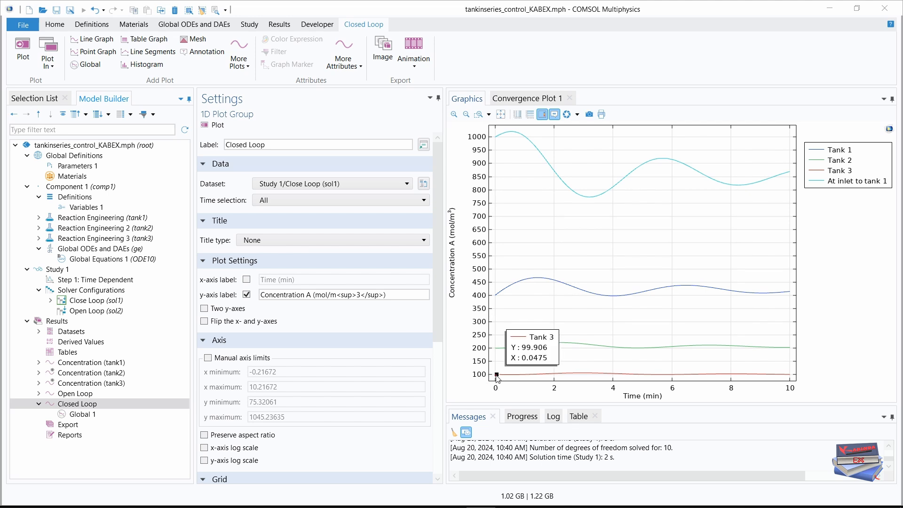